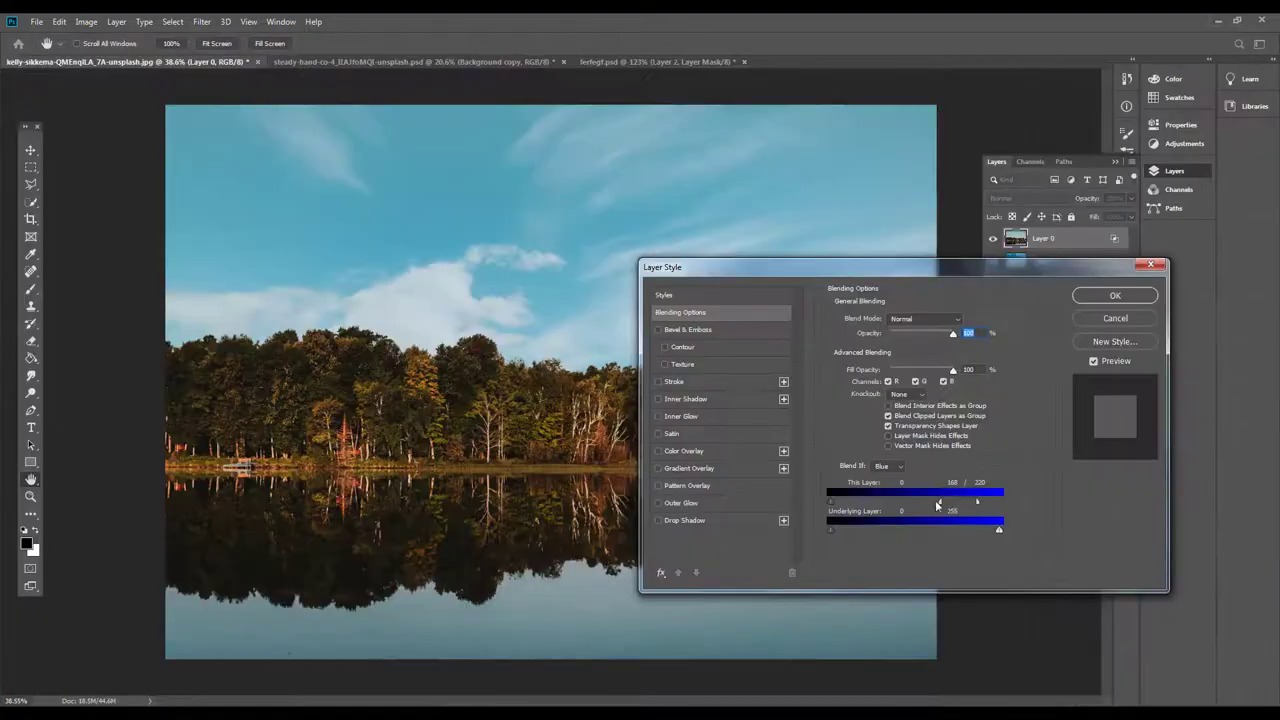
# Lower Layer 0's This Layer highlight slider under Blend If, with Blue selected, to make the sky transparent
pyautogui.moveTo(934, 499); pyautogui.dragTo(966, 505)
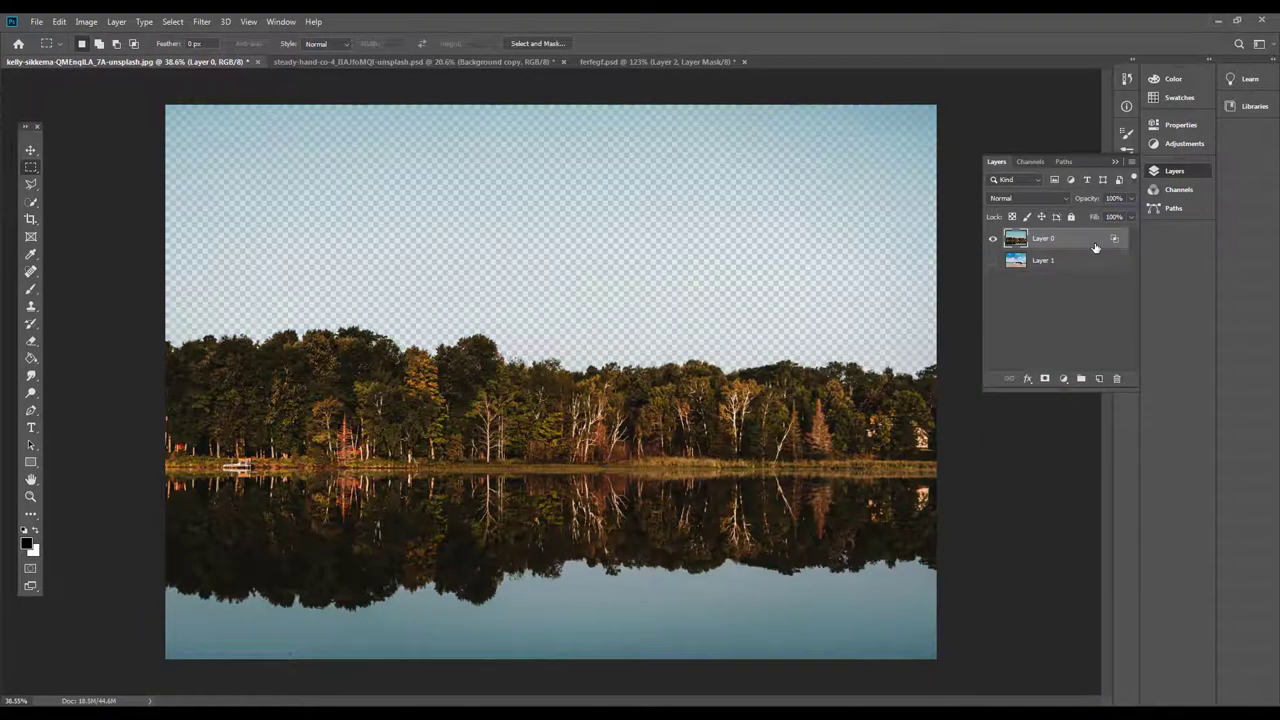
pyautogui.doubleClick(1096, 247)
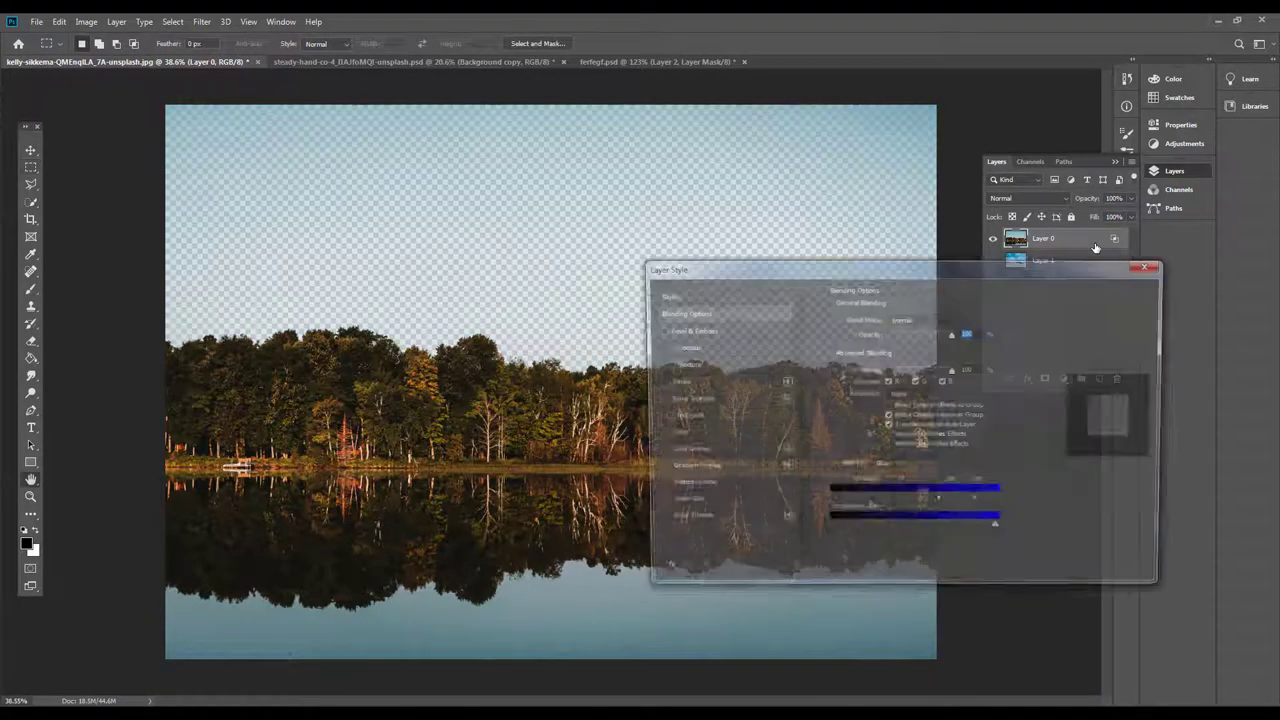
pyautogui.moveTo(1022, 272); pyautogui.dragTo(979, 261)
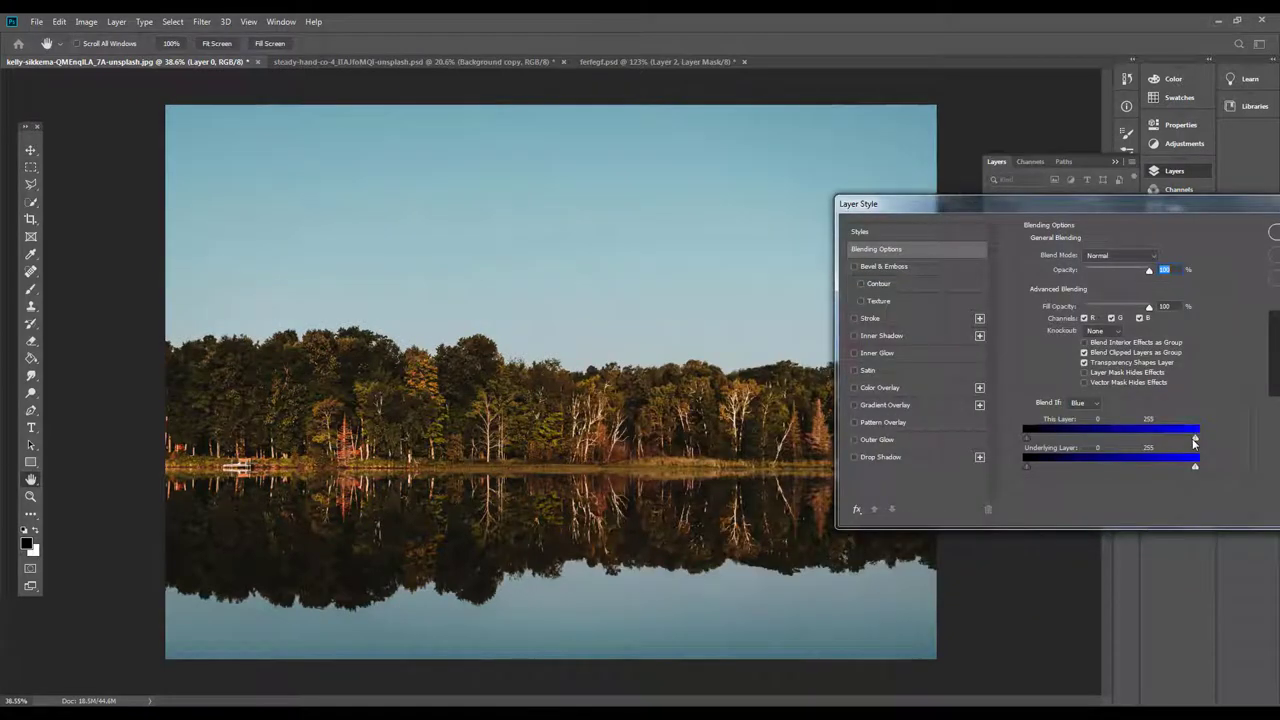
pyautogui.moveTo(1194, 441); pyautogui.dragTo(1146, 444)
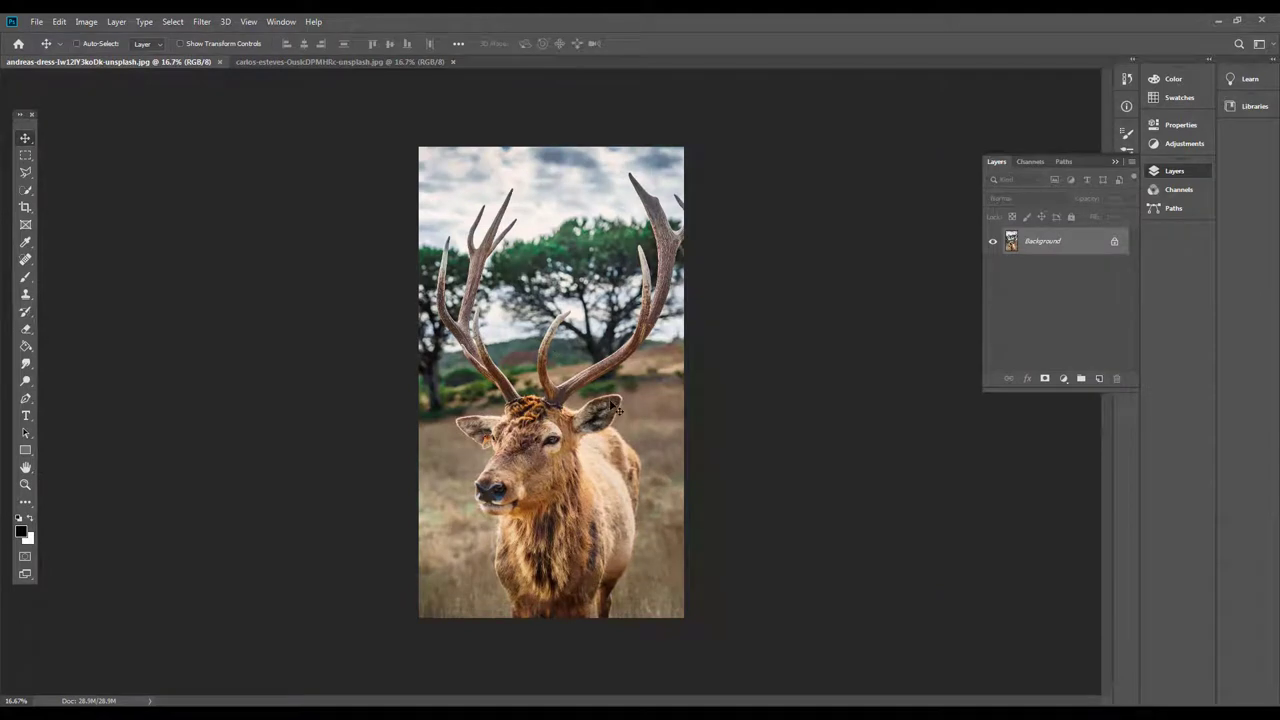
# Copy the deer photo into the tree document as a new layer and close the deer document
pyautogui.moveTo(140, 61); pyautogui.dragTo(234, 103)
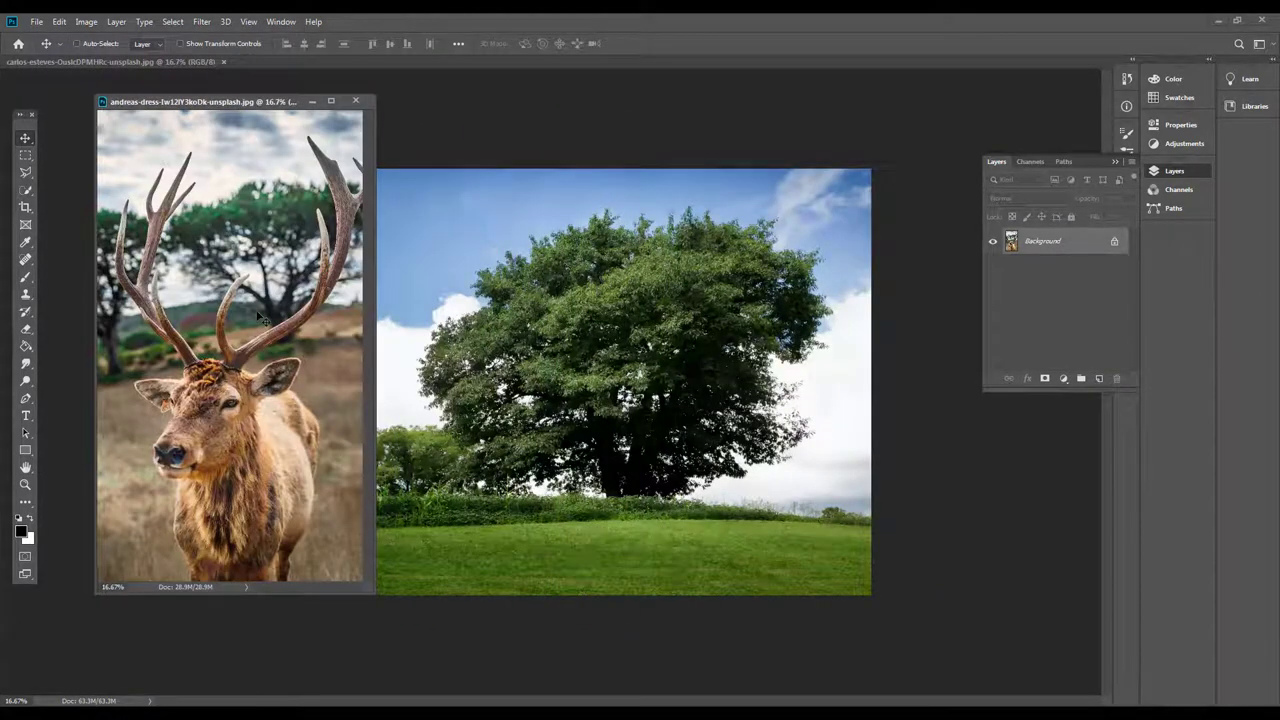
pyautogui.click(675, 287)
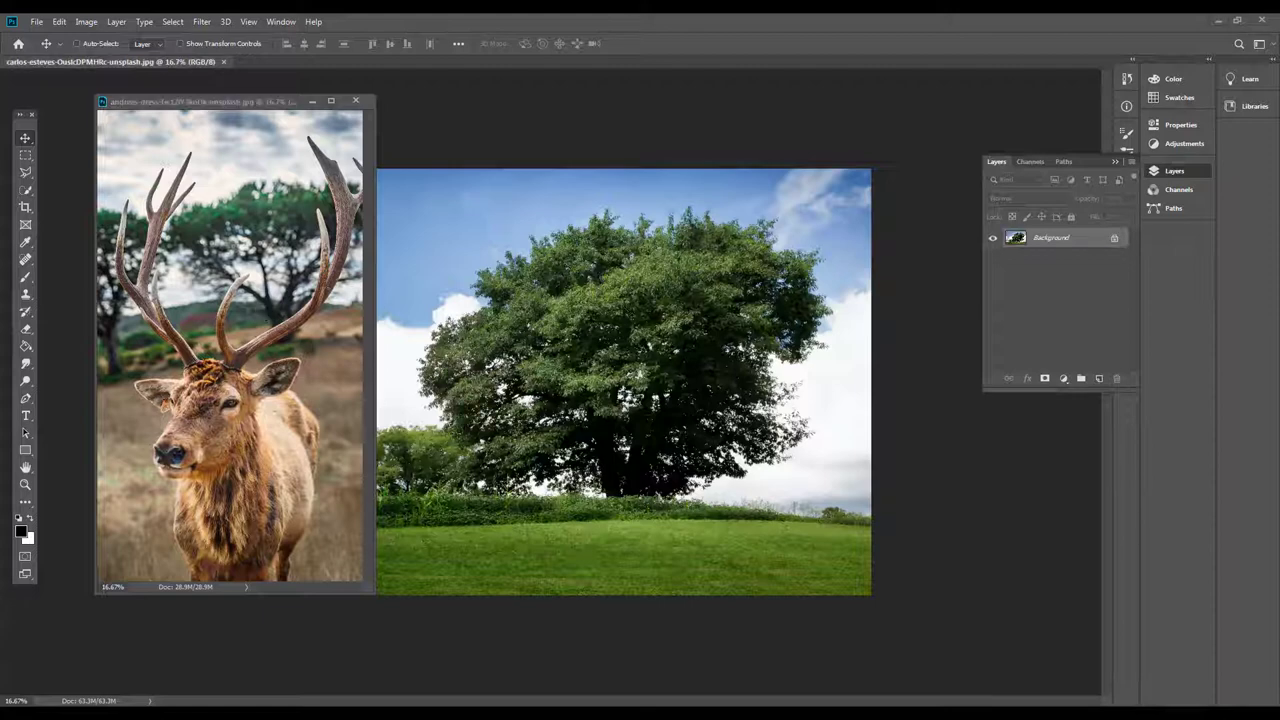
pyautogui.click(258, 341)
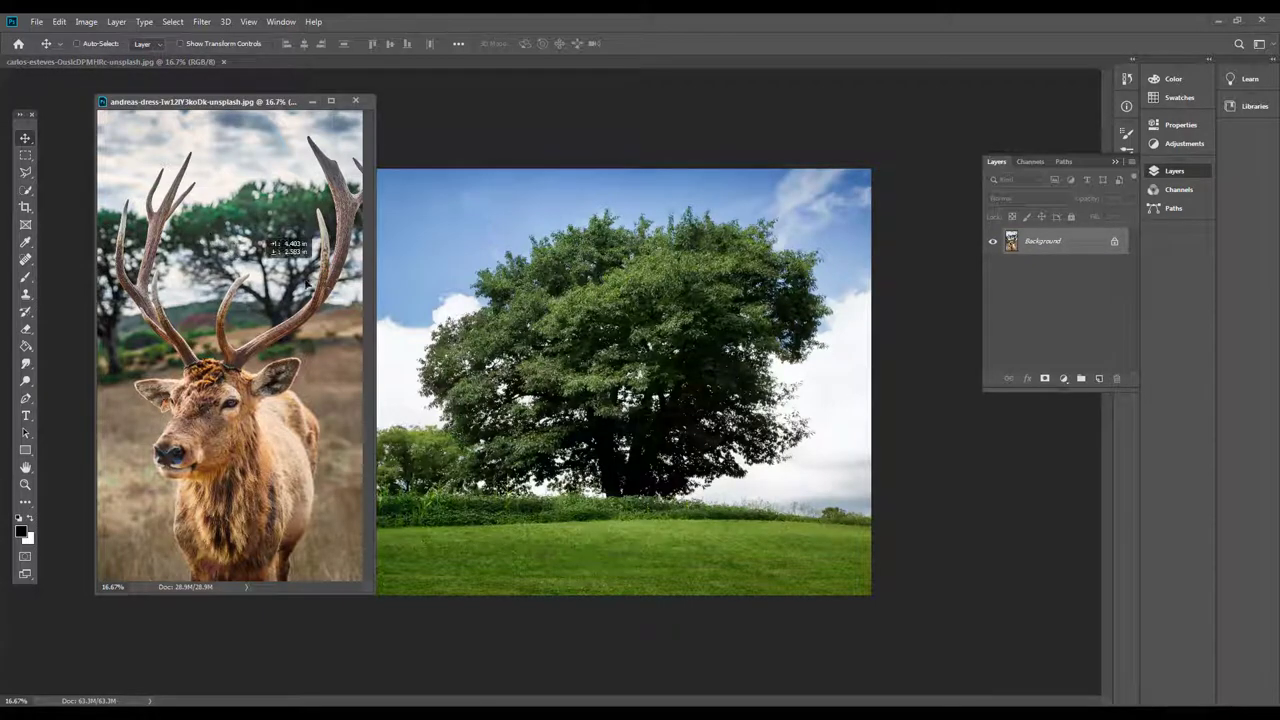
pyautogui.moveTo(507, 335); pyautogui.dragTo(508, 335)
pyautogui.click(357, 101)
# Scale down the deer layer and place it against the right edge of the tree photo
pyautogui.hotkey('ctrl', 't')
pyautogui.moveTo(640, 123); pyautogui.dragTo(609, 180)
pyautogui.moveTo(512, 375); pyautogui.dragTo(770, 372)
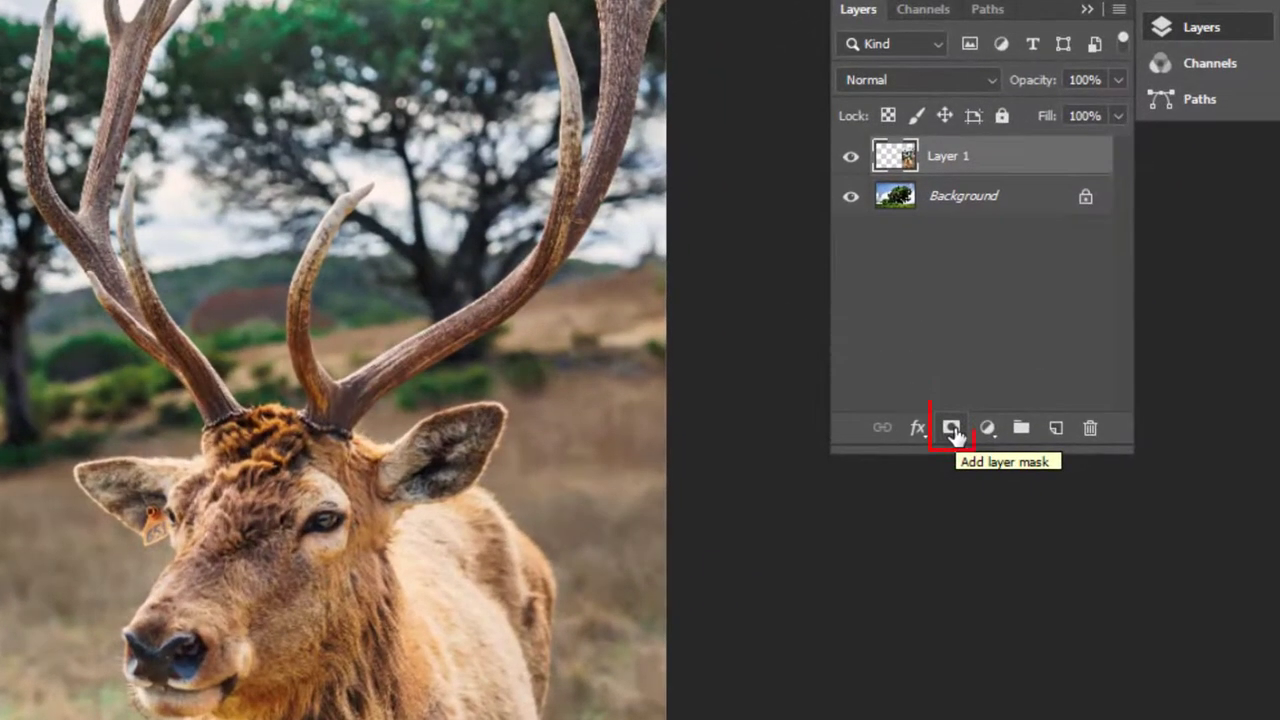
# Add a layer mask to Layer 1, paint black over the scenery around the deer, and hide the Background layer
pyautogui.click(953, 430)
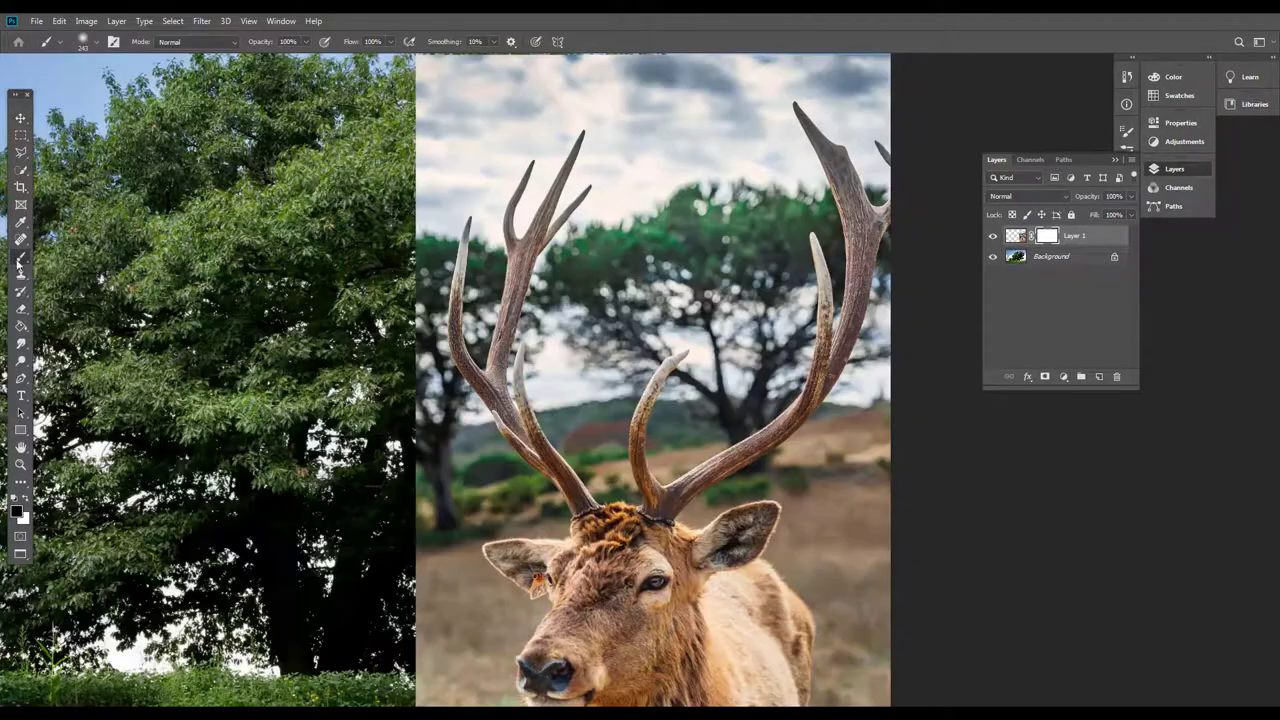
pyautogui.moveTo(657, 185)
pyautogui.mouseDown()
pyautogui.moveTo(698, 276)
pyautogui.moveTo(733, 216)
pyautogui.moveTo(714, 308)
pyautogui.moveTo(653, 232)
pyautogui.moveTo(643, 288)
pyautogui.mouseUp()
pyautogui.moveTo(494, 240); pyautogui.dragTo(468, 232)
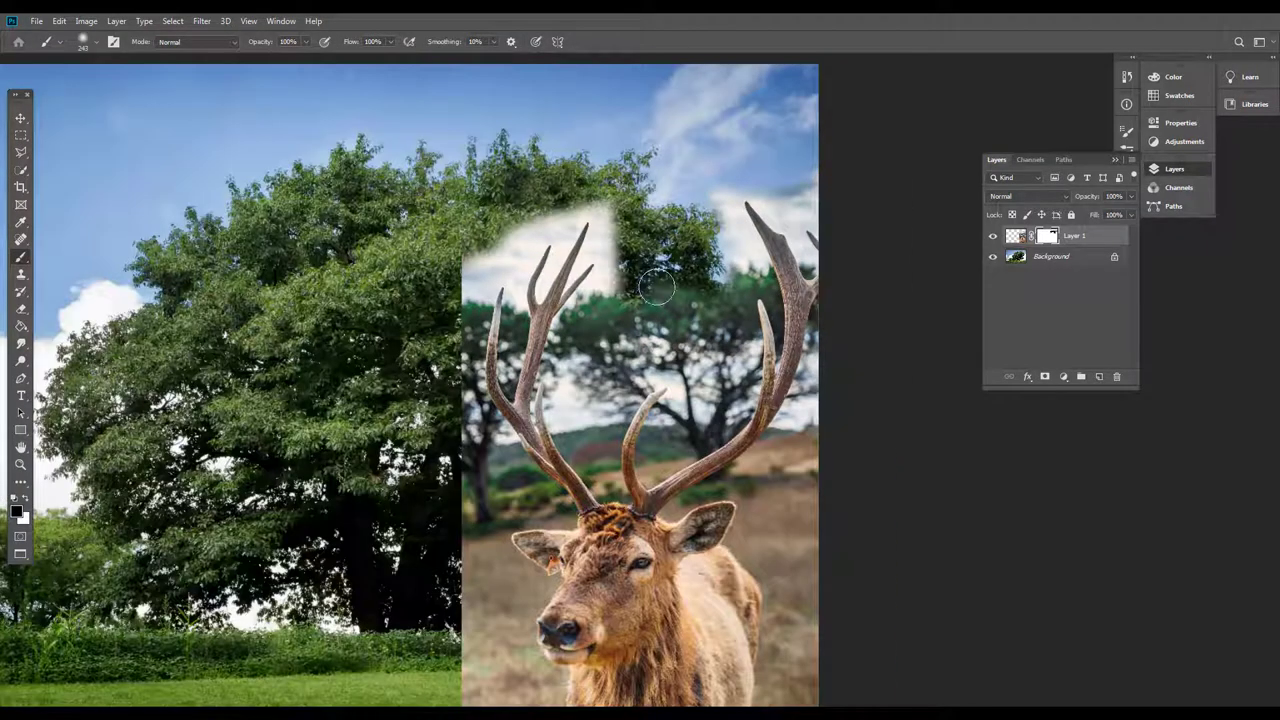
pyautogui.click(993, 257)
pyautogui.scroll(-5, 443, 349)
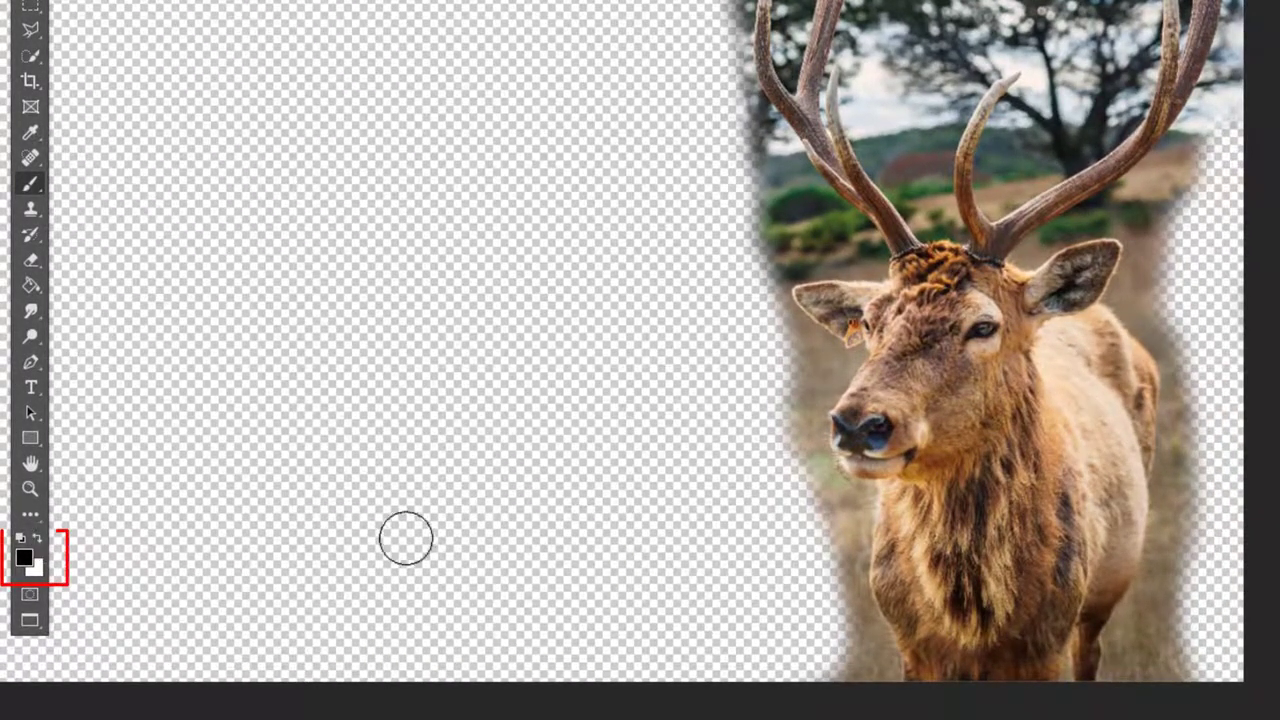
# Switch the foreground colour to white and paint on the mask to restore the scenery around the deer
pyautogui.click(38, 540)
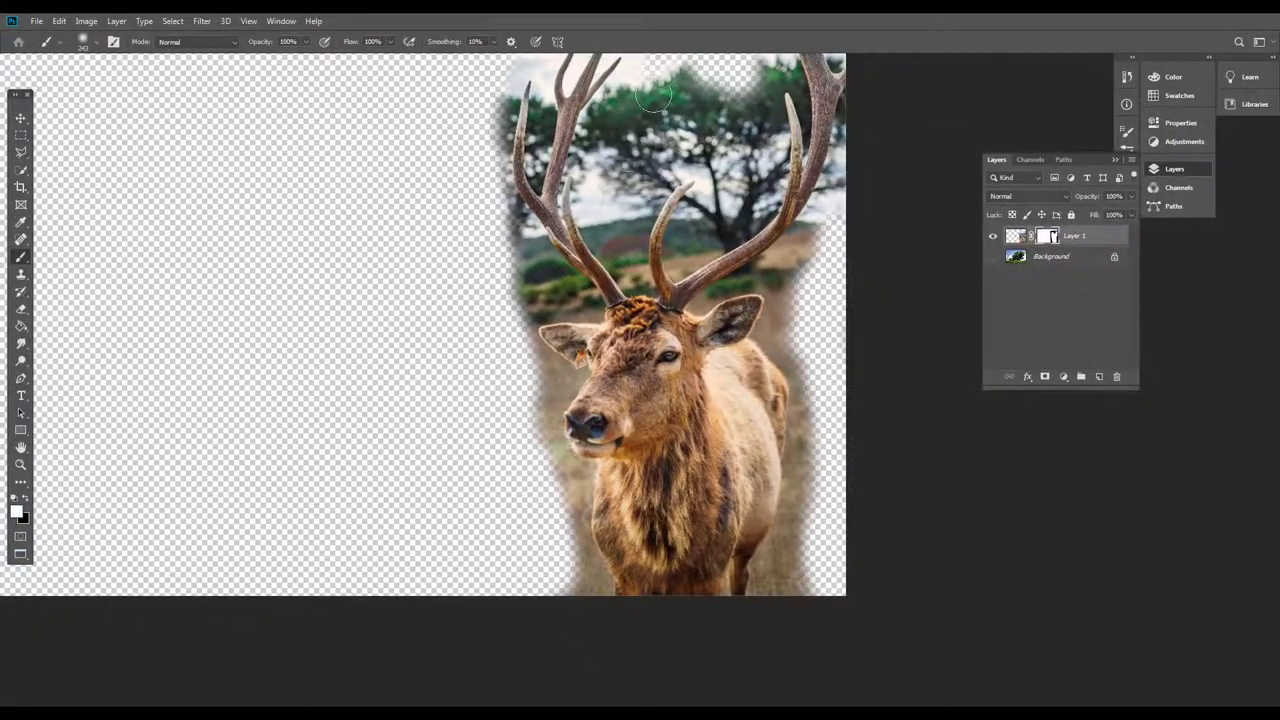
pyautogui.moveTo(500, 310)
pyautogui.mouseDown()
pyautogui.moveTo(512, 305)
pyautogui.moveTo(534, 512)
pyautogui.mouseUp()
pyautogui.moveTo(791, 594); pyautogui.dragTo(828, 475)
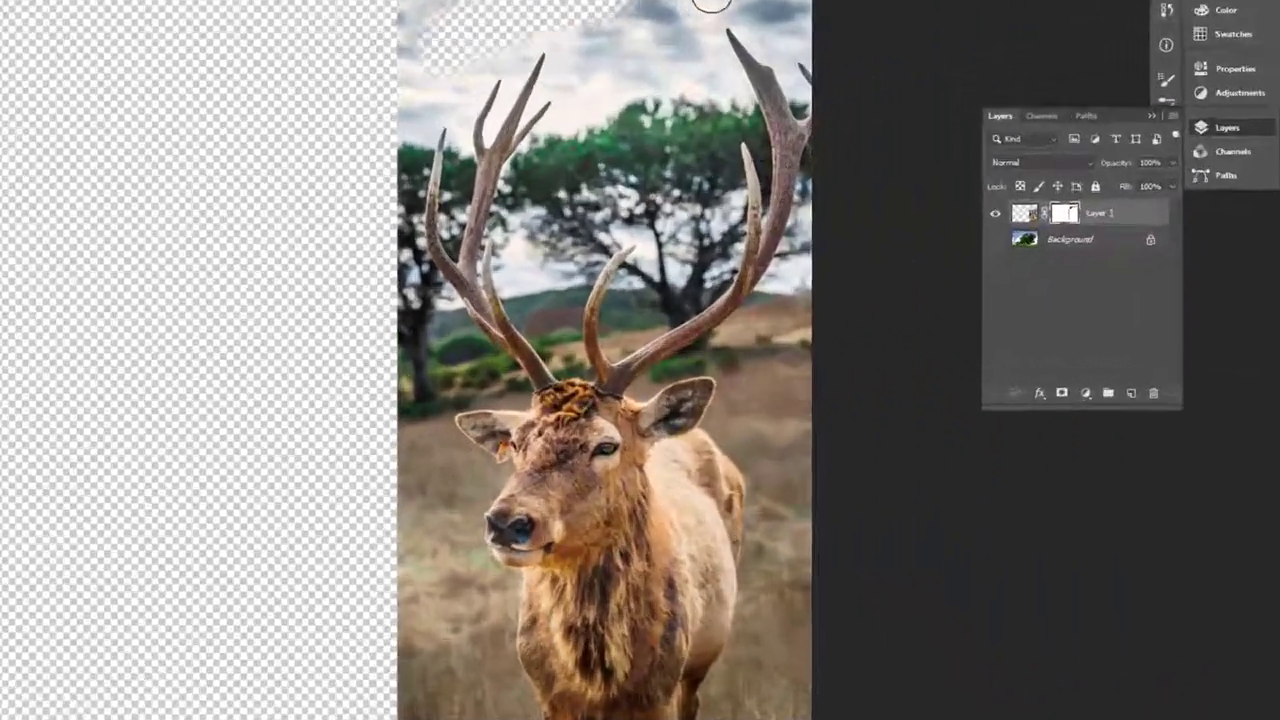
# Paint black on Layer 1's mask over the sky and trees around and between the antlers
pyautogui.moveTo(711, 2)
pyautogui.mouseDown()
pyautogui.moveTo(557, 226)
pyautogui.moveTo(551, 186)
pyautogui.mouseUp()
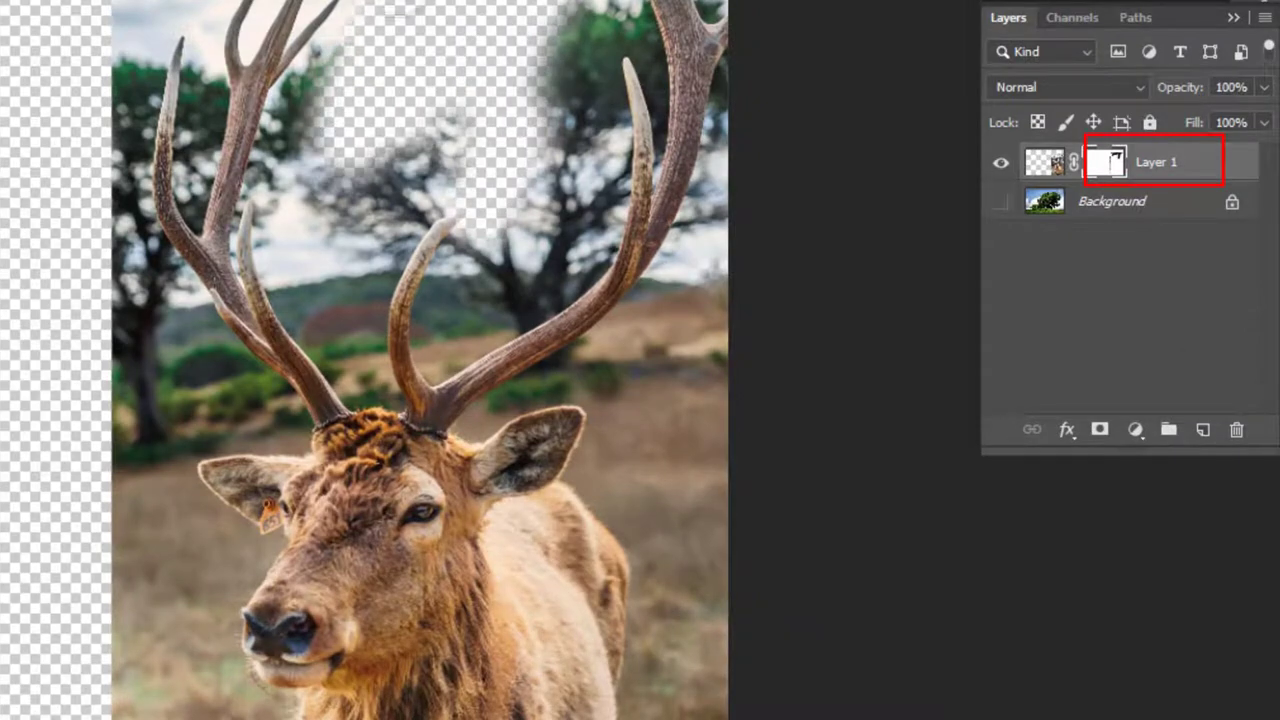
pyautogui.moveTo(714, 408)
pyautogui.mouseDown()
pyautogui.moveTo(707, 310)
pyautogui.moveTo(606, 254)
pyautogui.mouseUp()
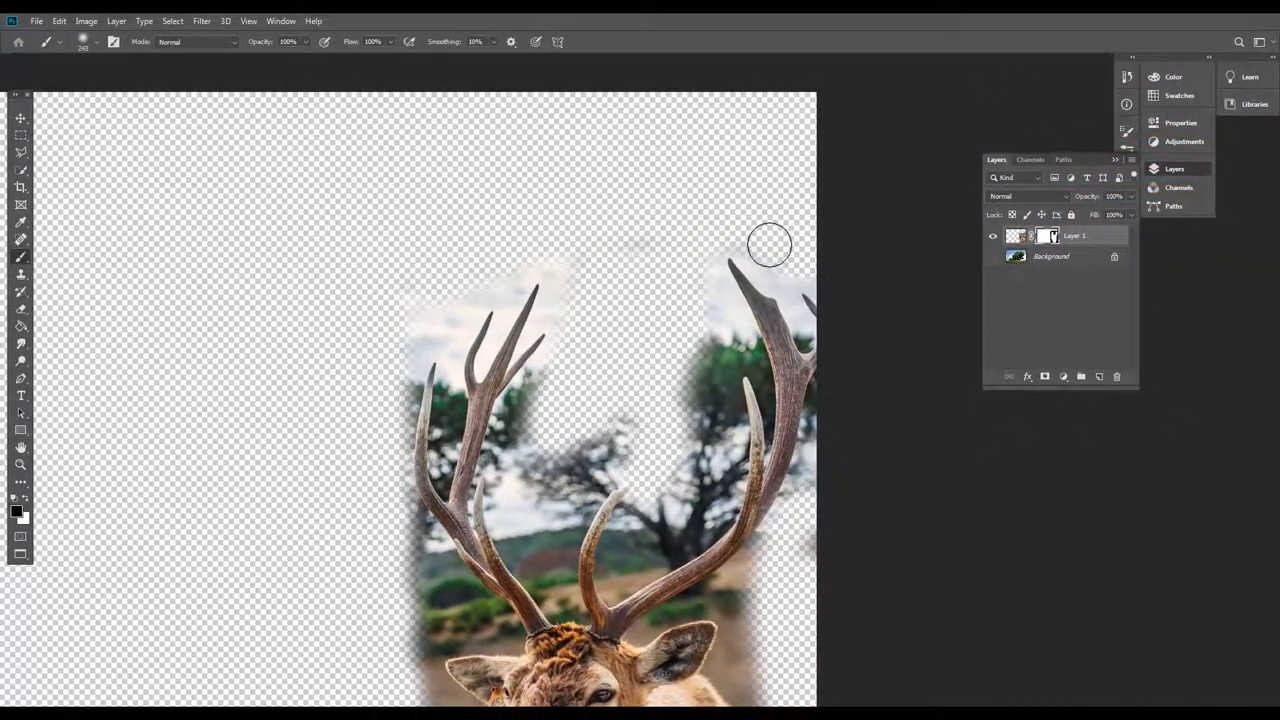
pyautogui.moveTo(597, 452)
pyautogui.mouseDown()
pyautogui.moveTo(660, 336)
pyautogui.moveTo(613, 351)
pyautogui.moveTo(680, 289)
pyautogui.mouseUp()
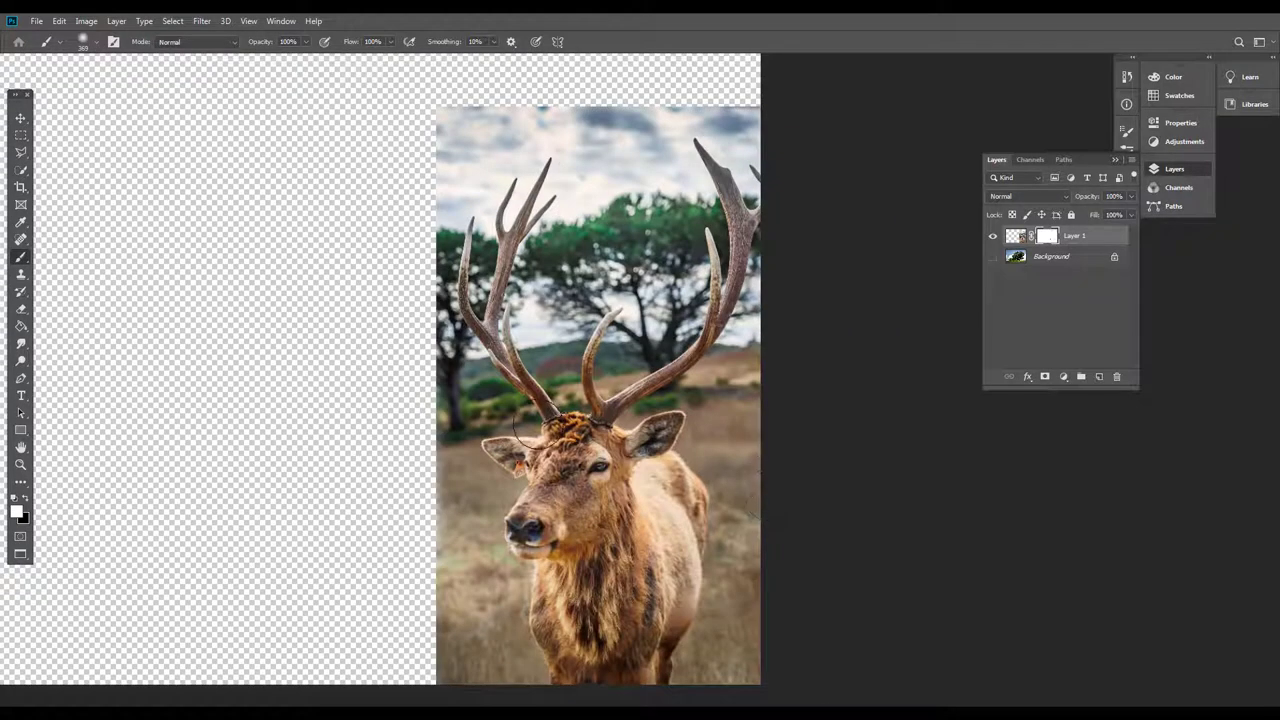
# Start a path with the Pen tool at the tip of the deer's outermost left antler tine
pyautogui.press('v')
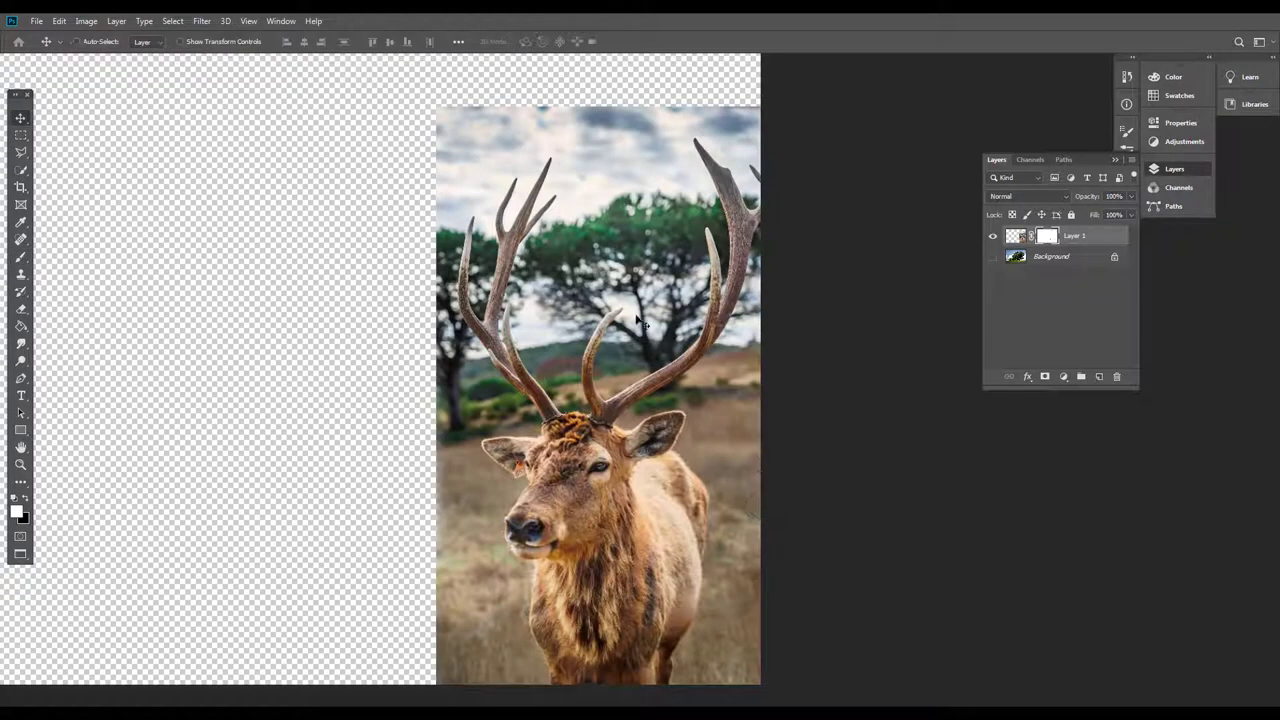
pyautogui.moveTo(515, 306); pyautogui.dragTo(513, 306)
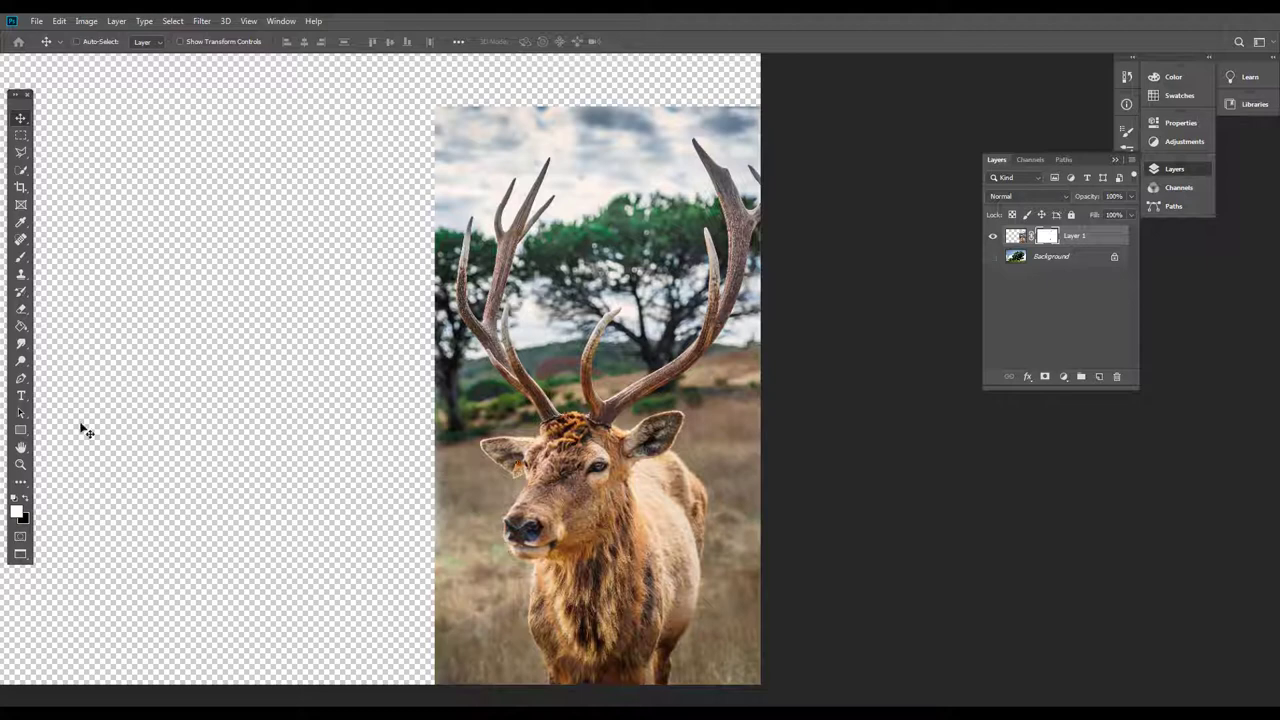
pyautogui.click(21, 378)
pyautogui.click(72, 377)
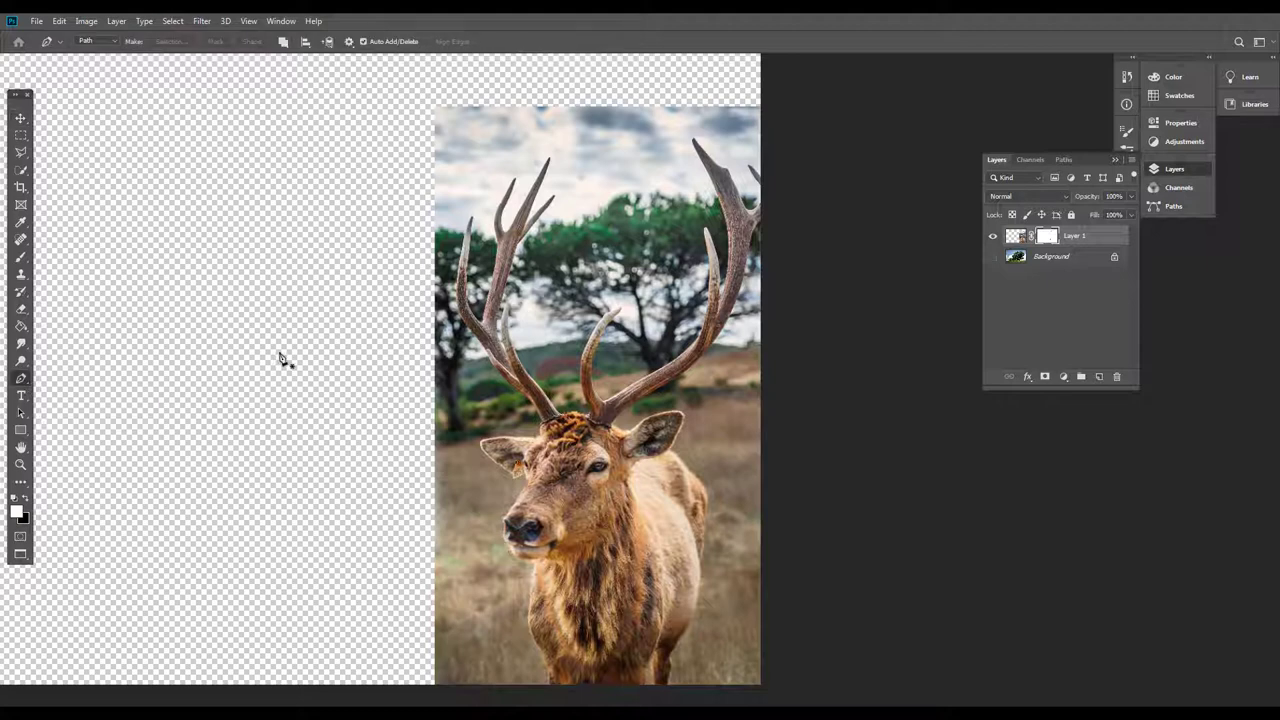
pyautogui.press('p')
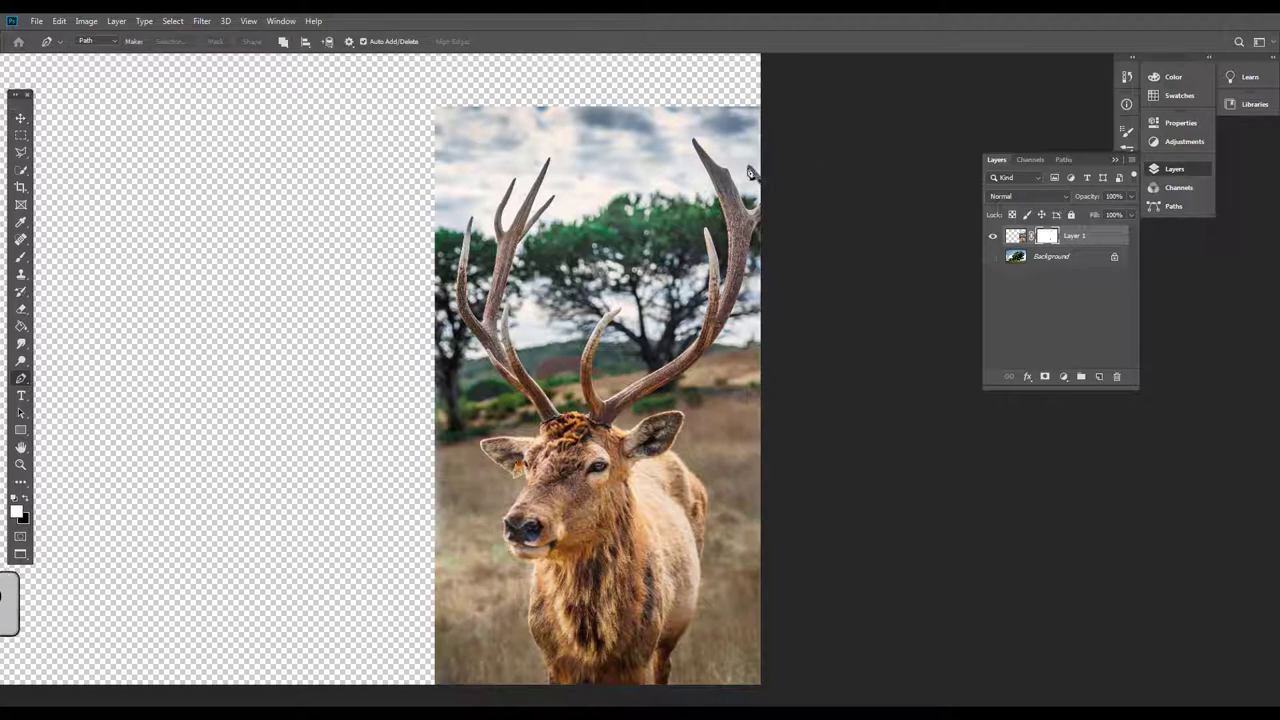
pyautogui.scroll(2, 752, 170)
pyautogui.scroll(2, 198, 270)
pyautogui.moveTo(198, 270); pyautogui.dragTo(478, 214)
pyautogui.scroll(5, 468, 296)
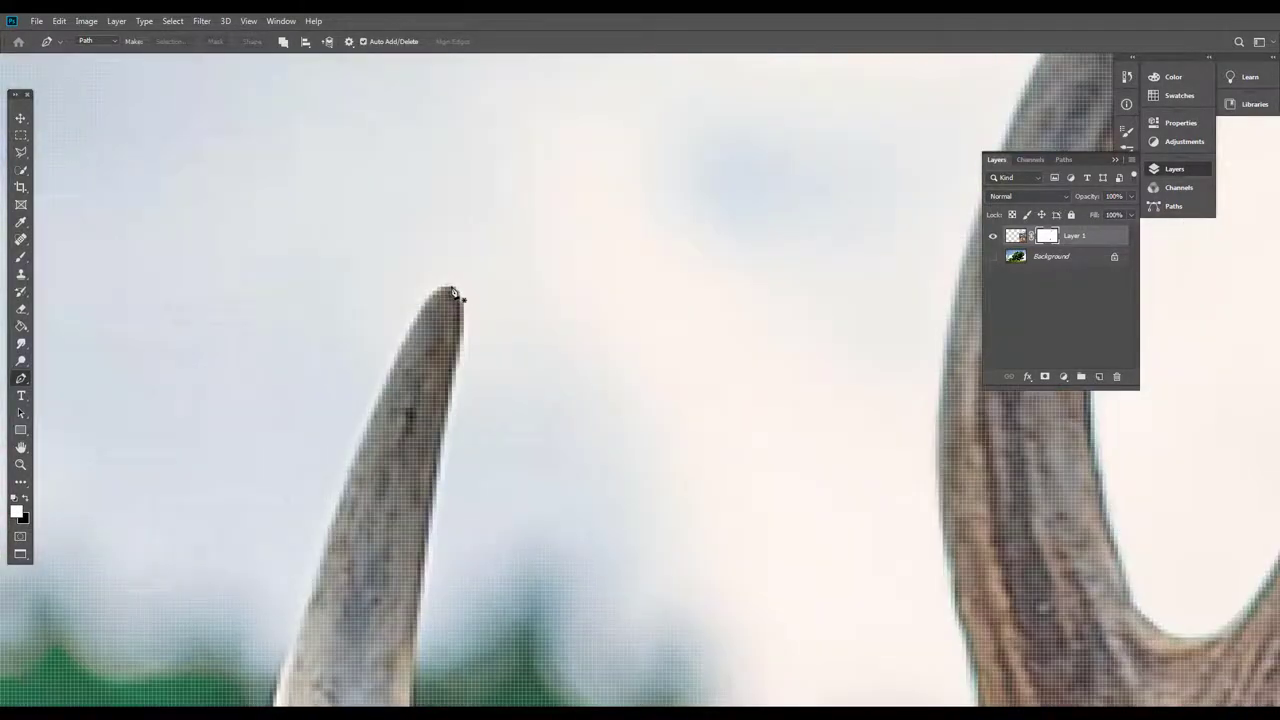
pyautogui.click(448, 285)
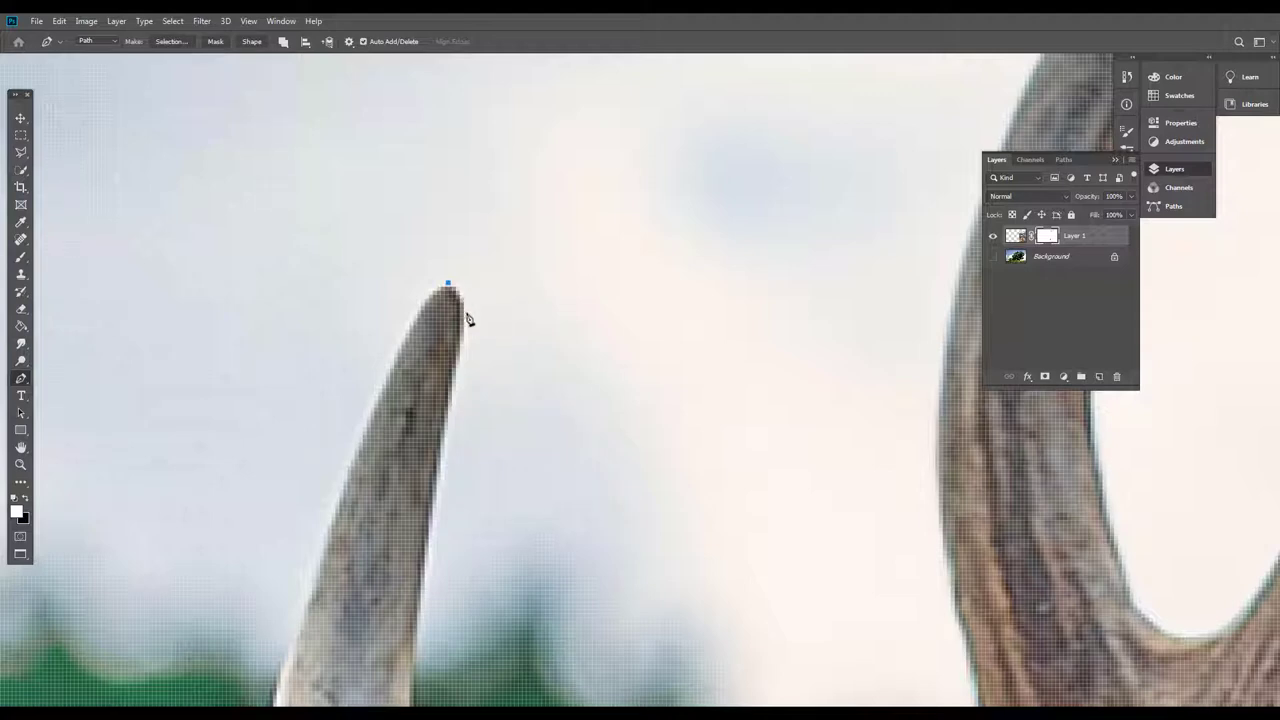
pyautogui.click(502, 290)
pyautogui.click(491, 325)
pyautogui.click(534, 329)
pyautogui.click(491, 399)
pyautogui.click(572, 427)
pyautogui.click(514, 469)
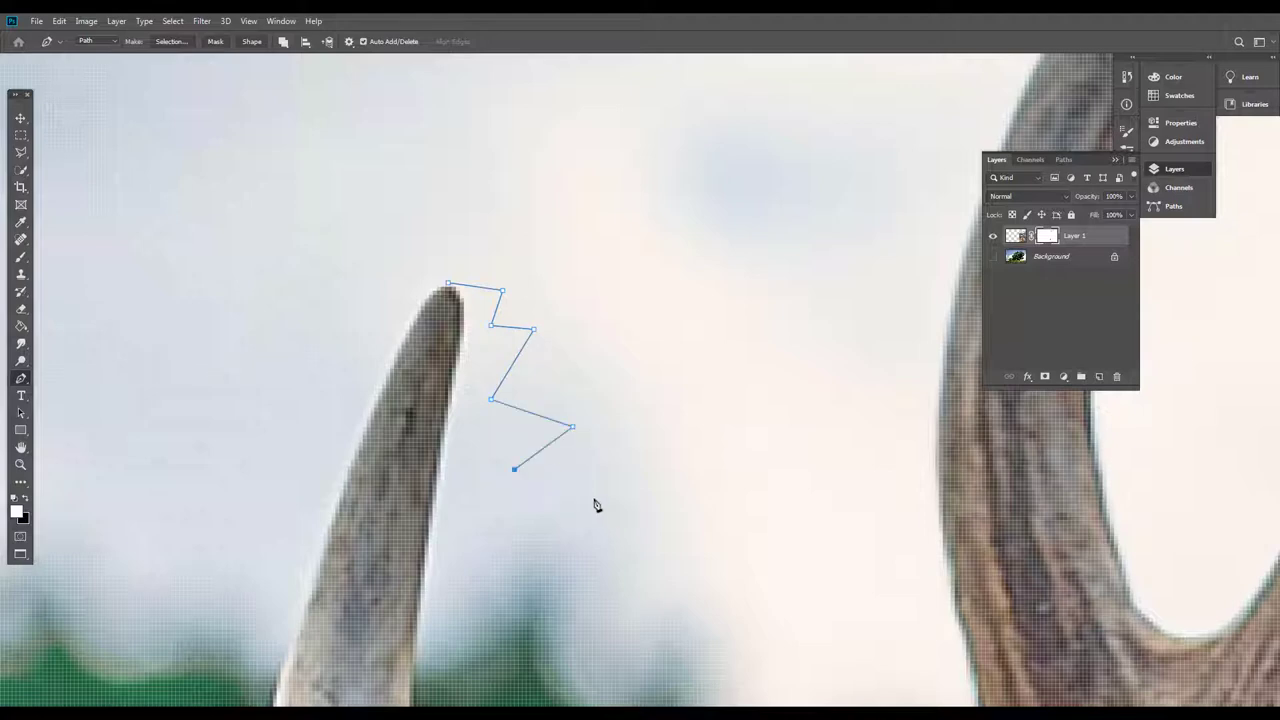
pyautogui.hotkey('ctrl', 'z')
pyautogui.moveTo(526, 465); pyautogui.dragTo(545, 514)
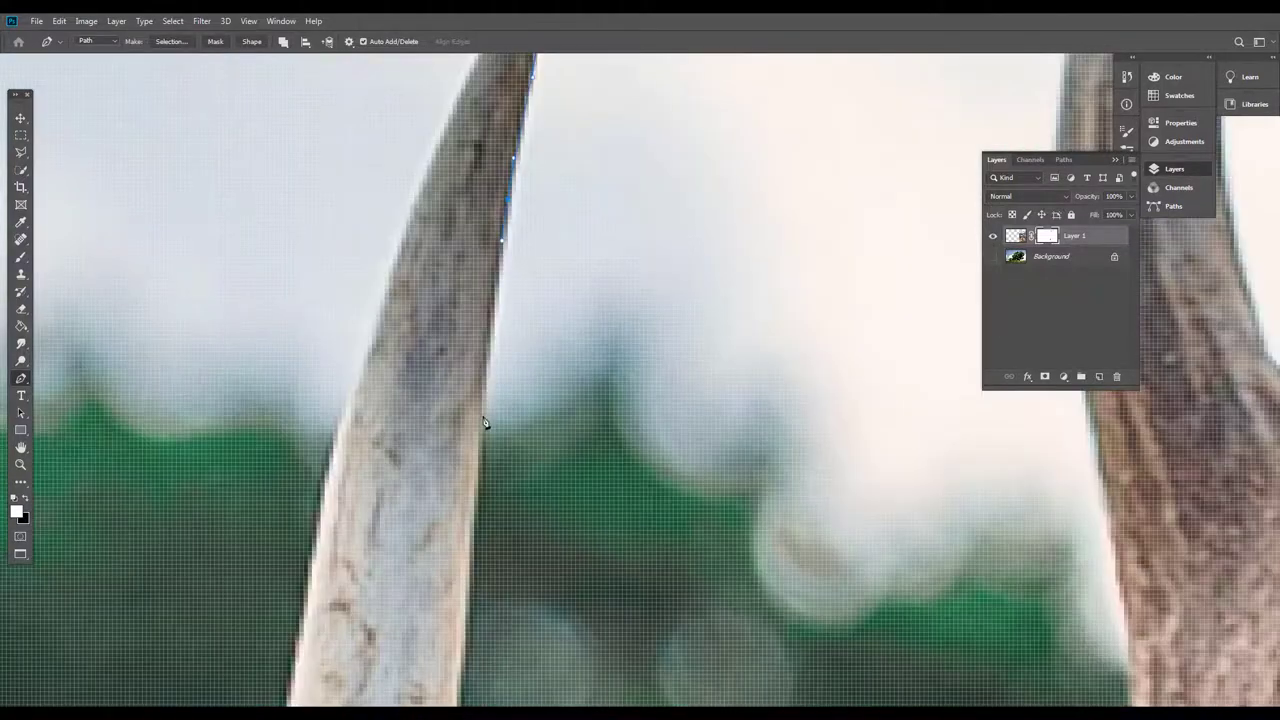
# Add a curved anchor point on the right edge of the outer tine and adjust its direction handles to the contour
pyautogui.moveTo(483, 418); pyautogui.dragTo(478, 463)
pyautogui.click(479, 465)
pyautogui.moveTo(479, 464)
pyautogui.mouseDown()
pyautogui.moveTo(529, 451)
pyautogui.moveTo(471, 463)
pyautogui.moveTo(485, 465)
pyautogui.mouseUp()
pyautogui.moveTo(483, 419); pyautogui.dragTo(555, 406)
pyautogui.moveTo(497, 415); pyautogui.dragTo(530, 360)
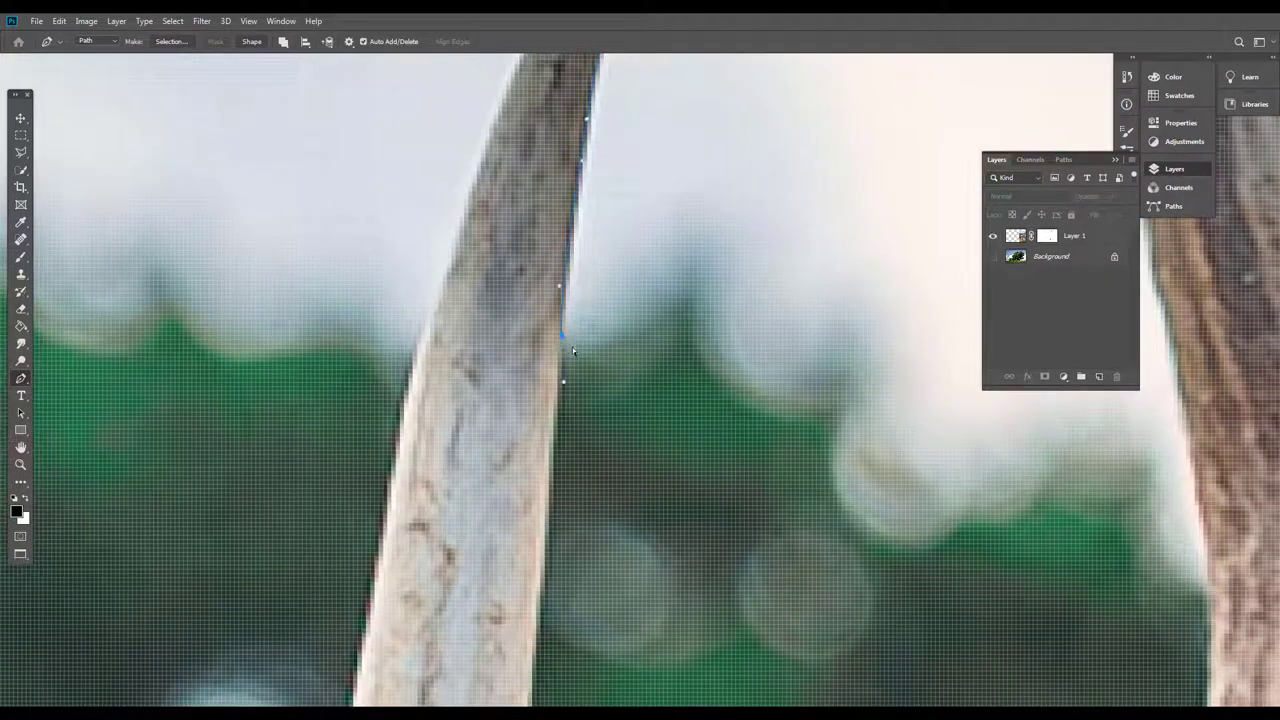
pyautogui.press('ctrl')
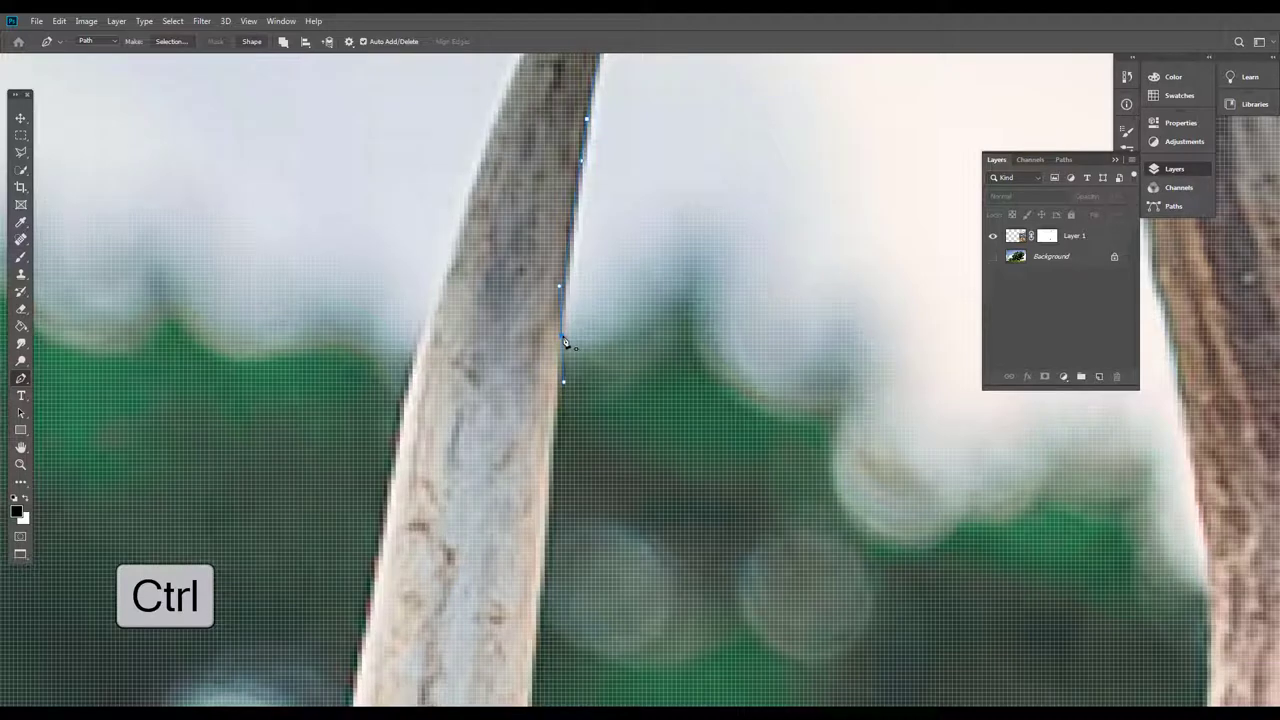
# Extend the path with curved anchor points down the inner edge of the outer tine to its bend
pyautogui.scroll(-2, 585, 420)
pyautogui.moveTo(568, 405); pyautogui.dragTo(566, 301)
pyautogui.moveTo(548, 484); pyautogui.dragTo(546, 517)
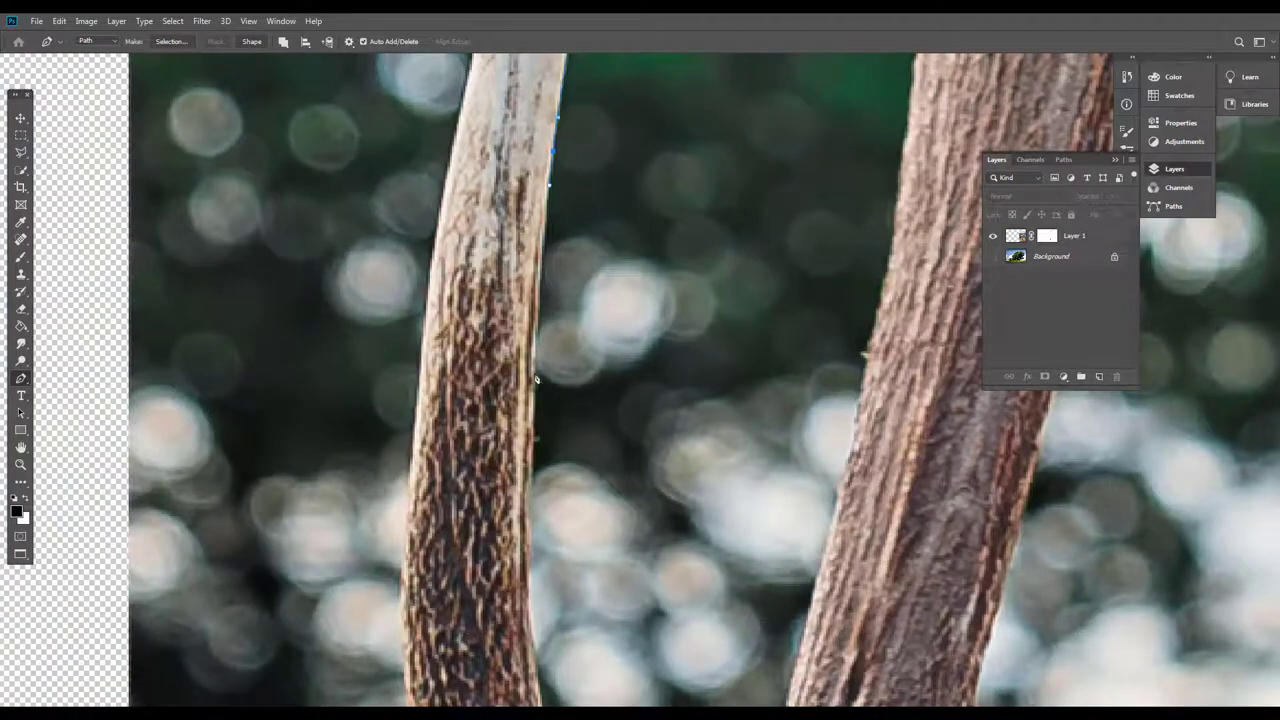
pyautogui.moveTo(535, 344); pyautogui.dragTo(531, 385)
pyautogui.moveTo(553, 477); pyautogui.dragTo(531, 371)
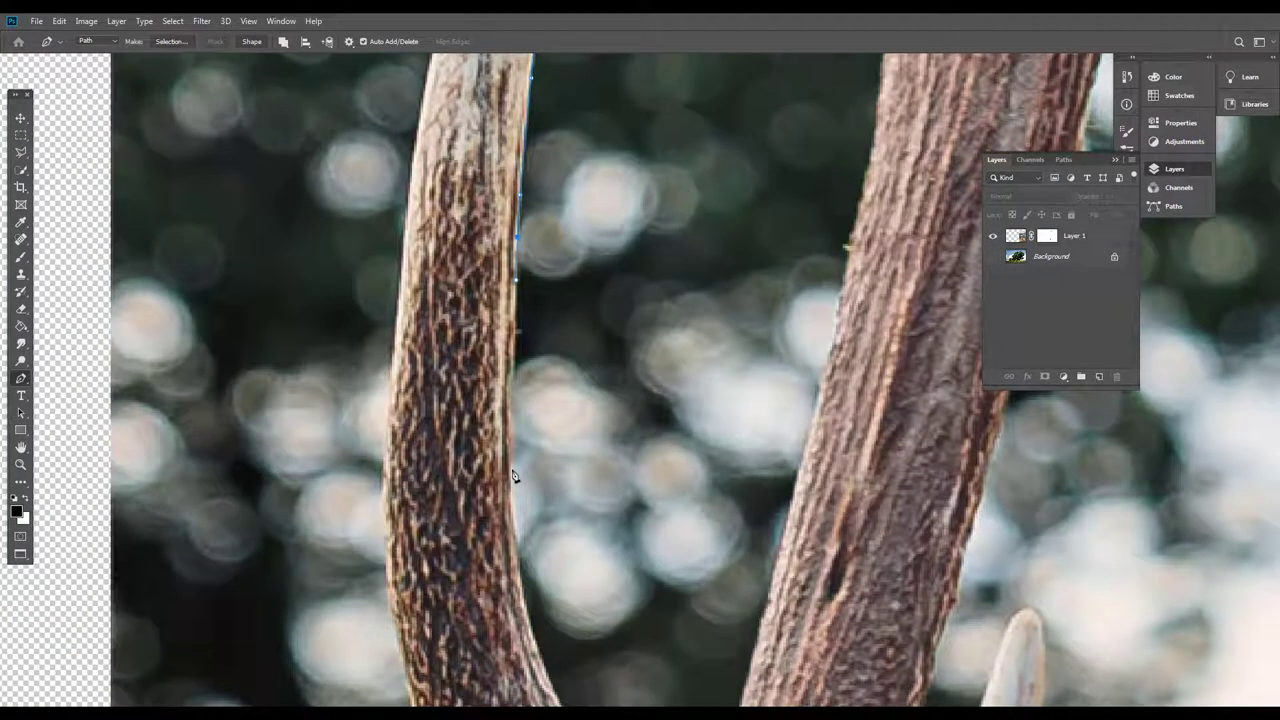
pyautogui.moveTo(513, 507); pyautogui.dragTo(500, 297)
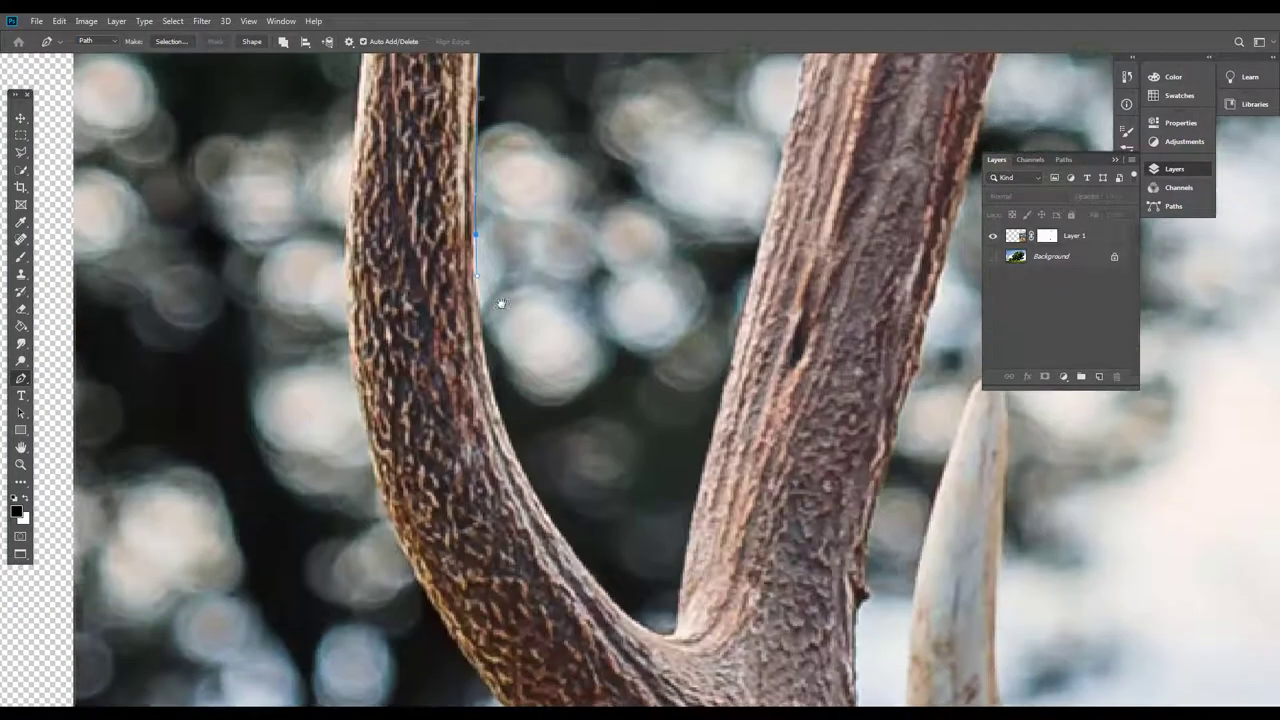
pyautogui.moveTo(508, 428); pyautogui.dragTo(533, 489)
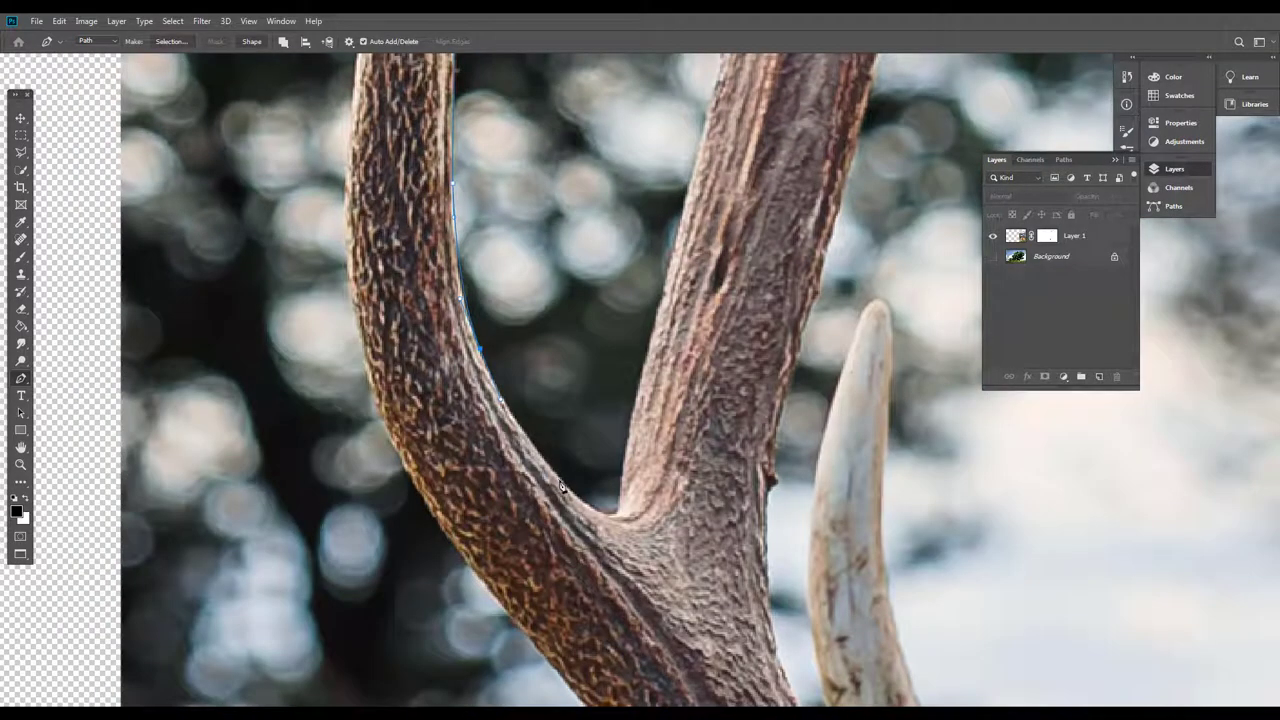
# Trace the path into the fork between the outer tine and main beam, removing the outgoing handle for a sharp turn
pyautogui.click(556, 476)
pyautogui.scroll(1, 604, 510)
pyautogui.moveTo(591, 508); pyautogui.dragTo(516, 353)
pyautogui.keyDown('alt'); pyautogui.click(592, 509); pyautogui.keyUp('alt')
pyautogui.scroll(2, 598, 495)
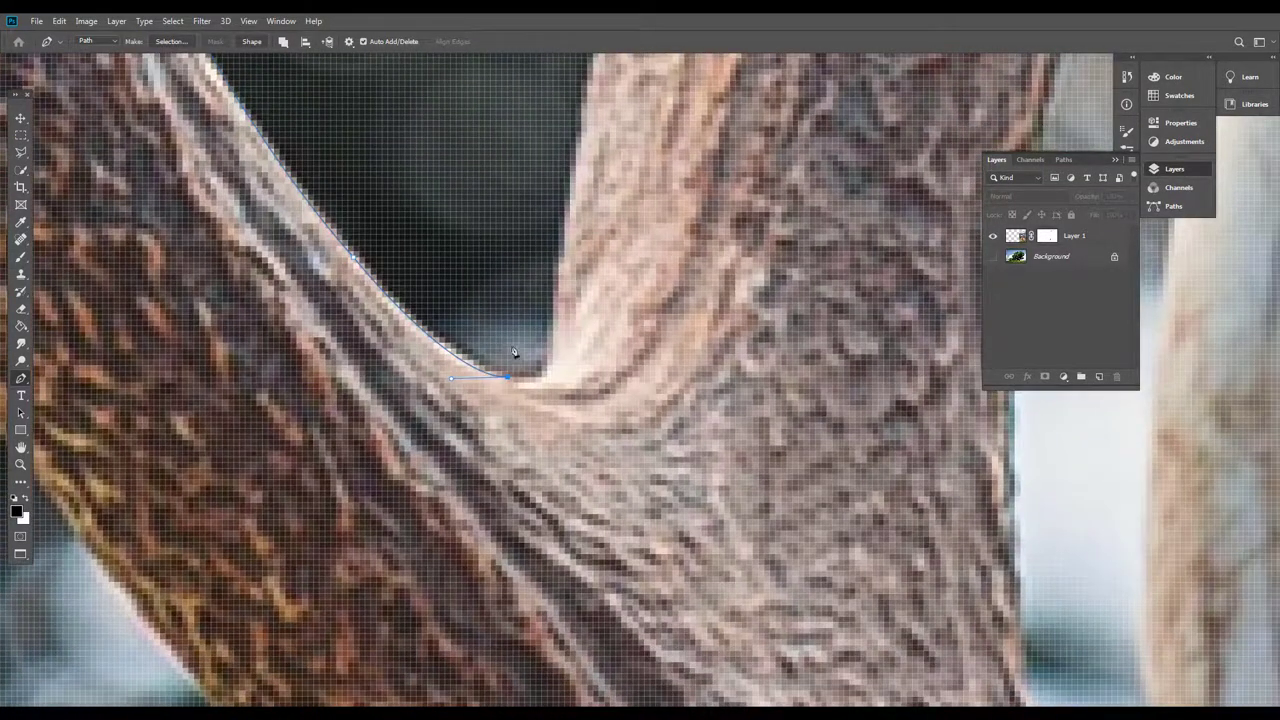
pyautogui.scroll(2, 545, 345)
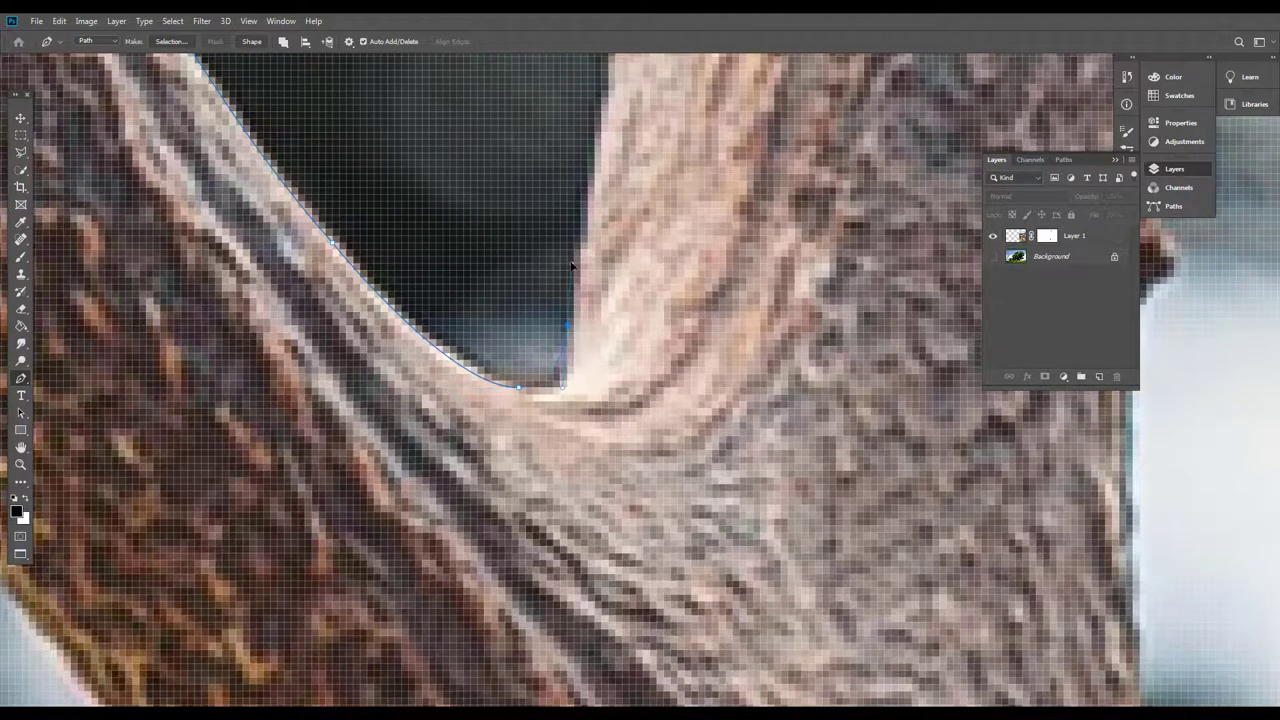
# Extend the path up the left edge of the main beam toward the upper fork, fitting the anchor point to the contour
pyautogui.scroll(-2, 560, 292)
pyautogui.scroll(-2, 592, 255)
pyautogui.moveTo(632, 235); pyautogui.dragTo(597, 386)
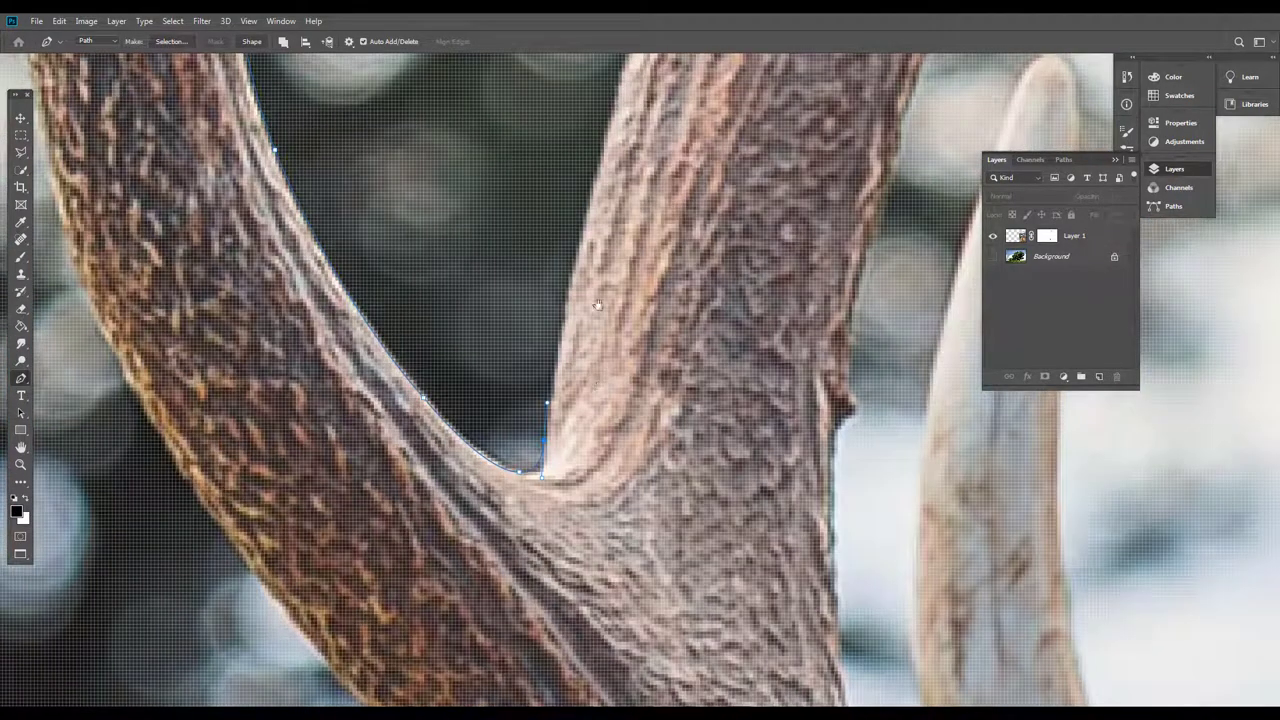
pyautogui.moveTo(661, 254); pyautogui.dragTo(651, 304)
pyautogui.scroll(-2, 649, 330)
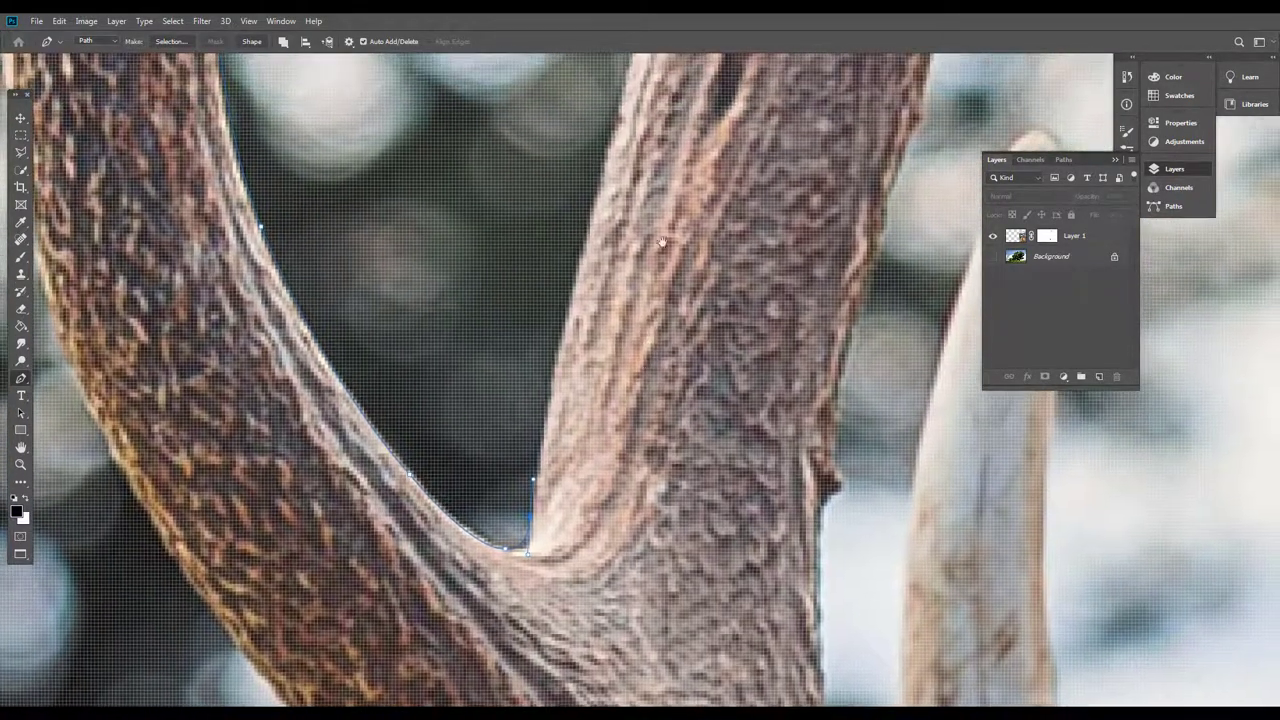
pyautogui.scroll(2, 660, 242)
pyautogui.scroll(-2, 632, 213)
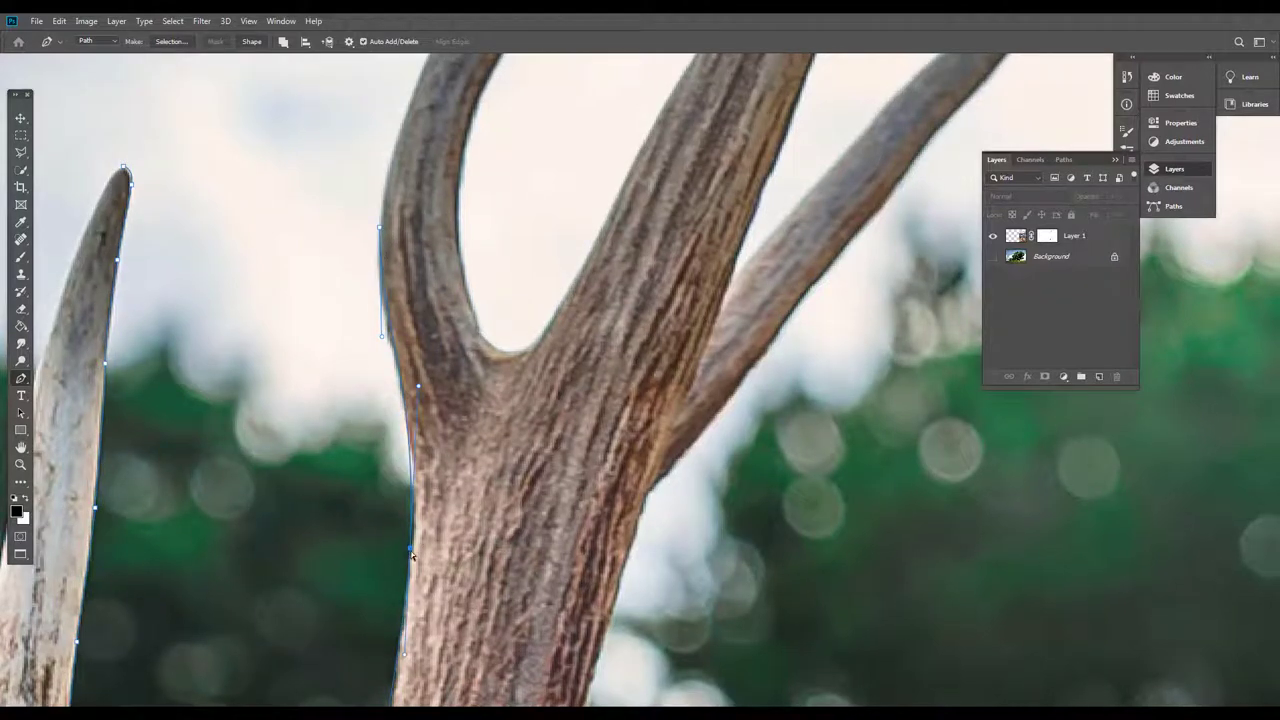
pyautogui.click(402, 540)
pyautogui.moveTo(402, 540); pyautogui.dragTo(413, 546)
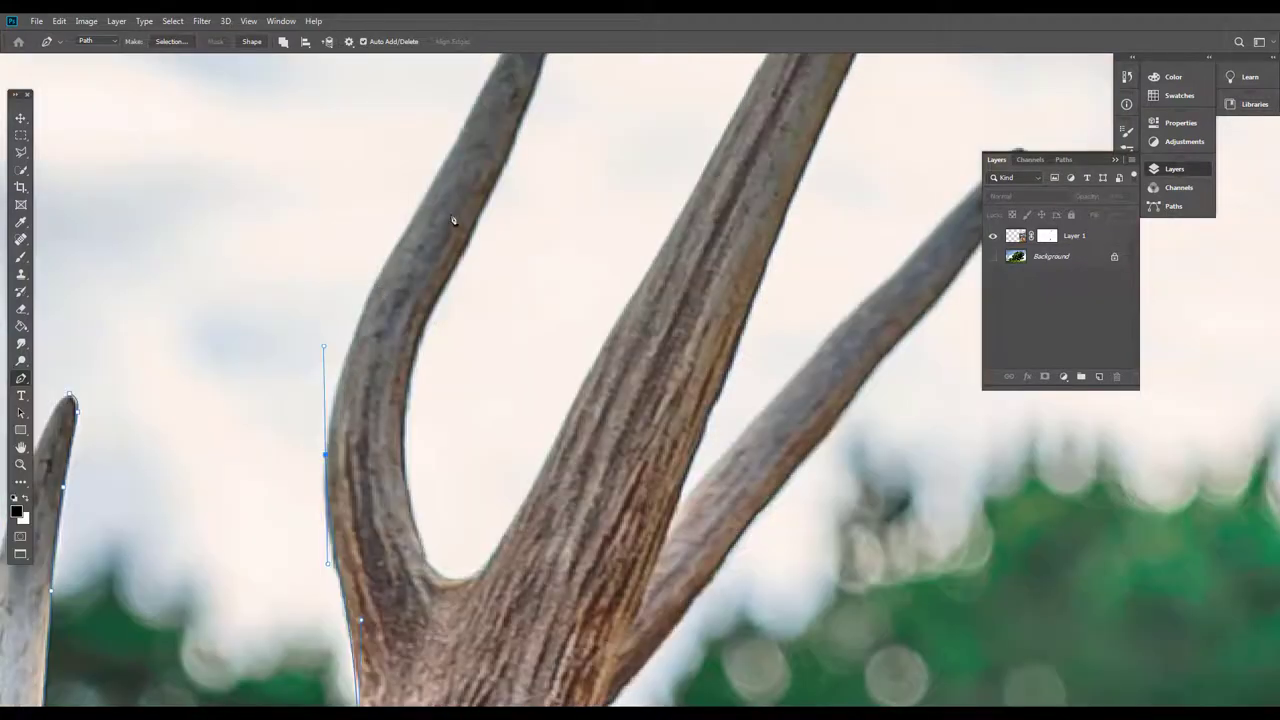
# Trace the outer bend of the upper left tine with curved anchor points and adjust the direction handle to its edge
pyautogui.moveTo(404, 286)
pyautogui.mouseDown()
pyautogui.moveTo(373, 357)
pyautogui.moveTo(397, 262)
pyautogui.mouseUp()
pyautogui.moveTo(314, 424); pyautogui.dragTo(333, 300)
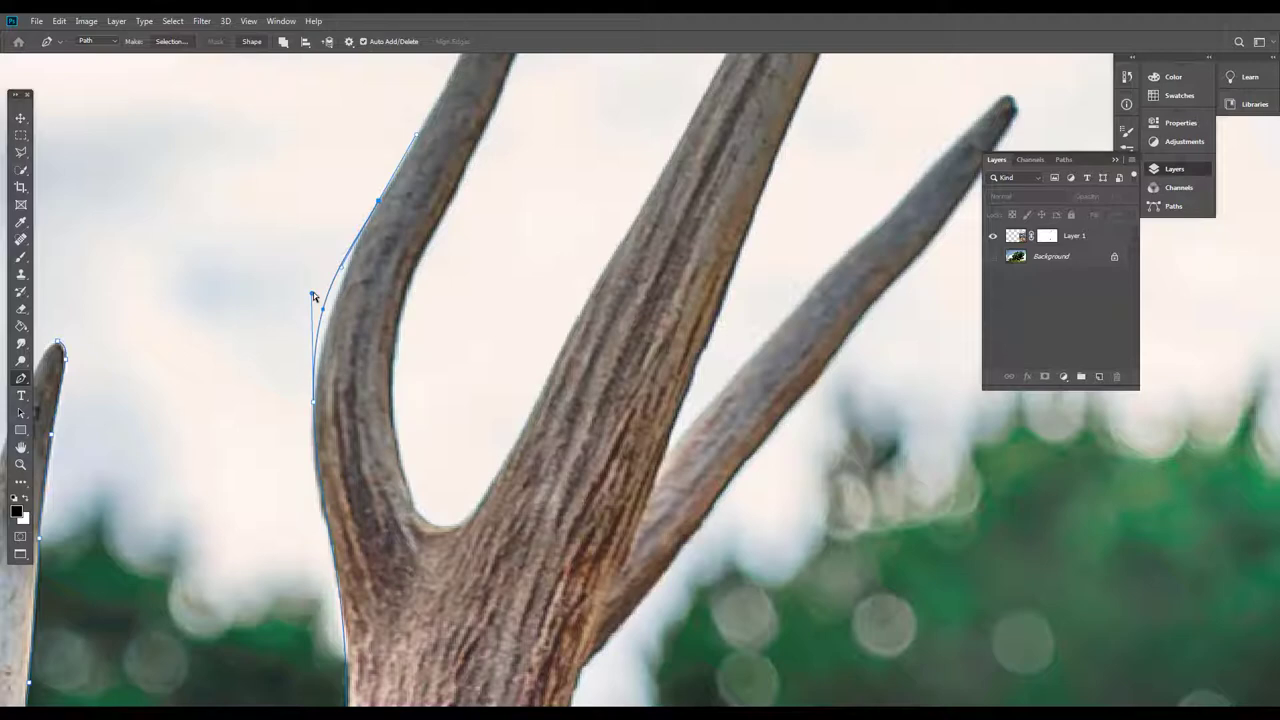
pyautogui.moveTo(313, 292); pyautogui.dragTo(309, 366)
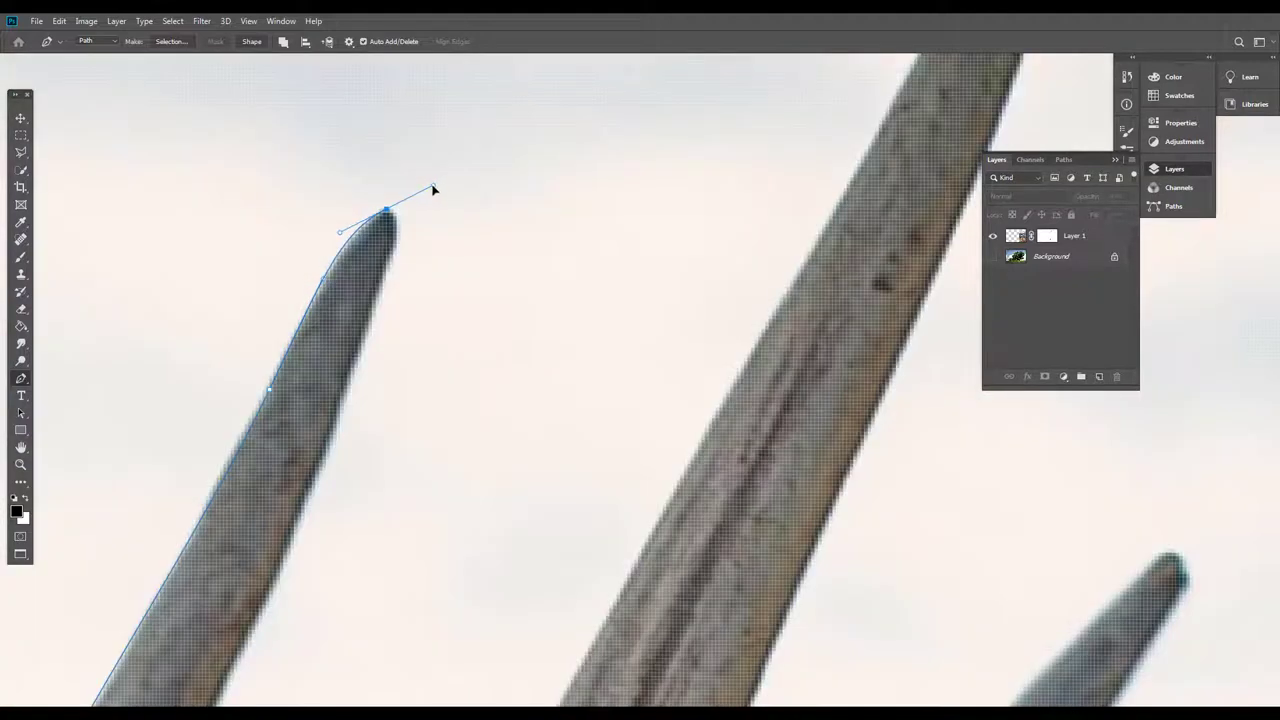
# Curve the path over the upper left tine's tip and remove the anchor's outgoing handle for the turn
pyautogui.moveTo(429, 189); pyautogui.dragTo(422, 214)
pyautogui.scroll(4, 374, 225)
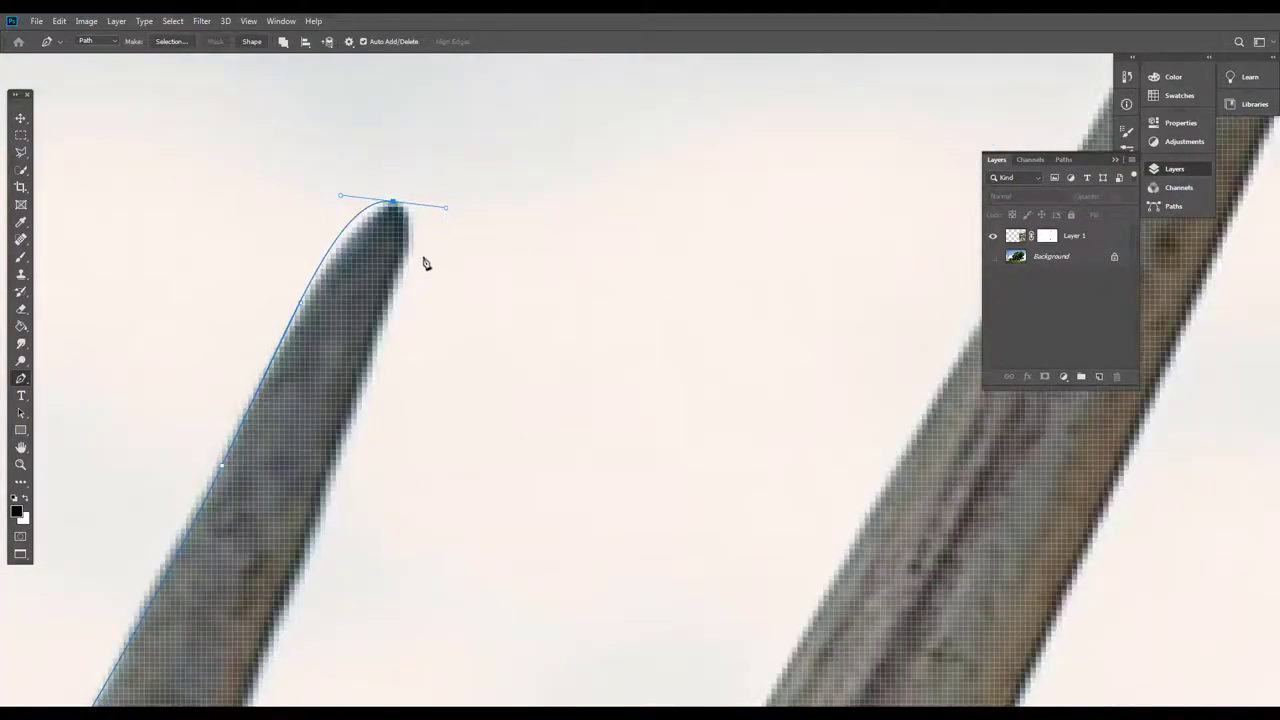
pyautogui.keyDown('alt'); pyautogui.click(394, 204); pyautogui.keyUp('alt')
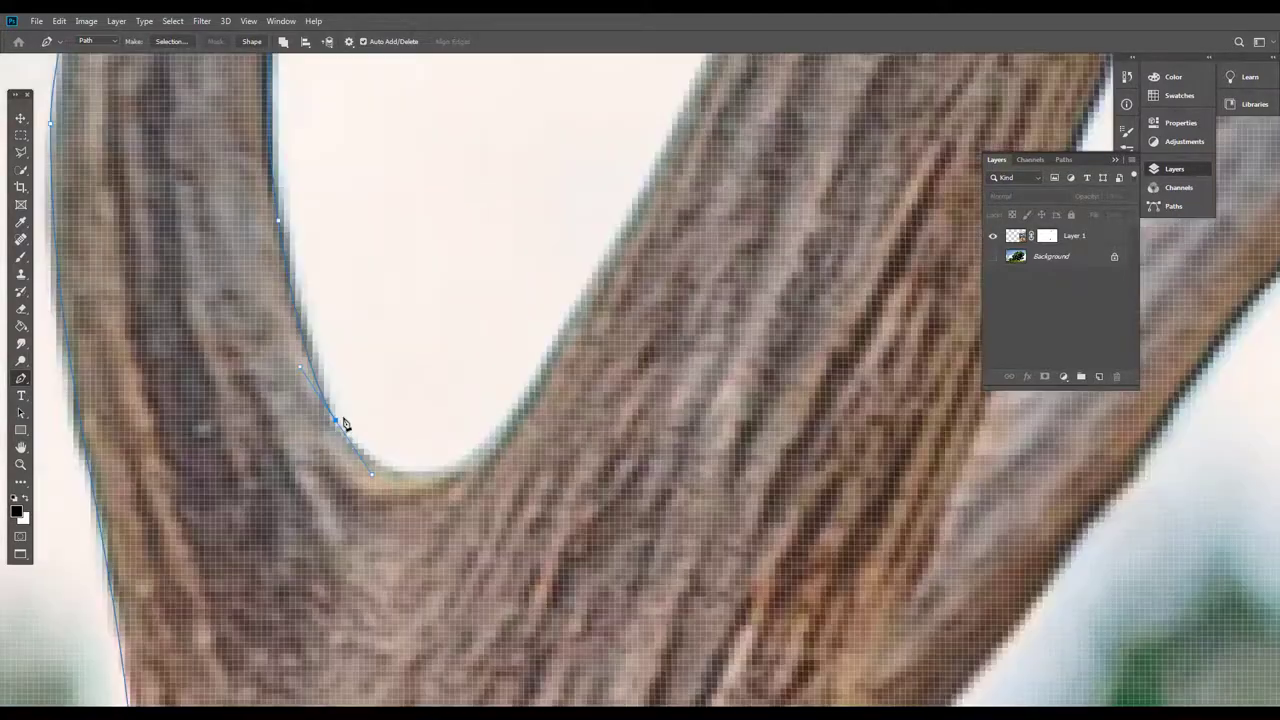
# Trace the path through the rounded fork and up the left edge of the tall middle tine with curved anchor points
pyautogui.moveTo(529, 377); pyautogui.dragTo(620, 217)
pyautogui.scroll(-3, 621, 236)
pyautogui.moveTo(623, 290); pyautogui.dragTo(537, 443)
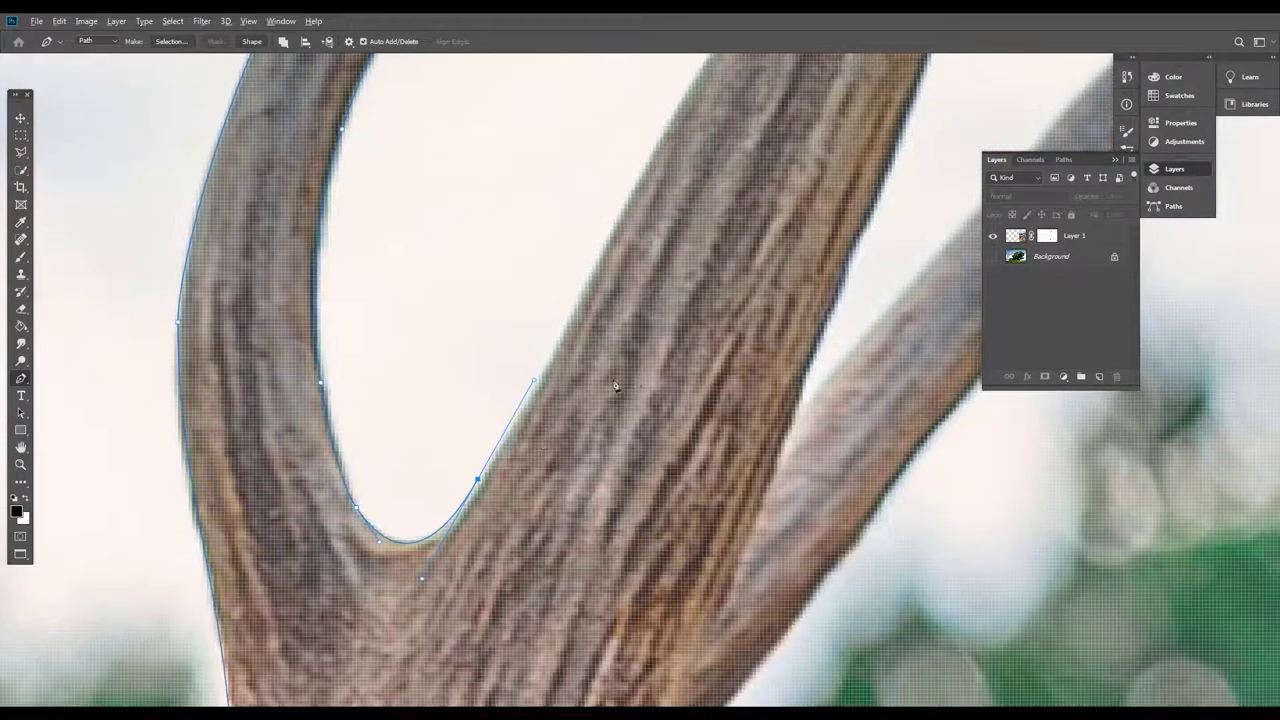
pyautogui.moveTo(571, 255); pyautogui.dragTo(607, 193)
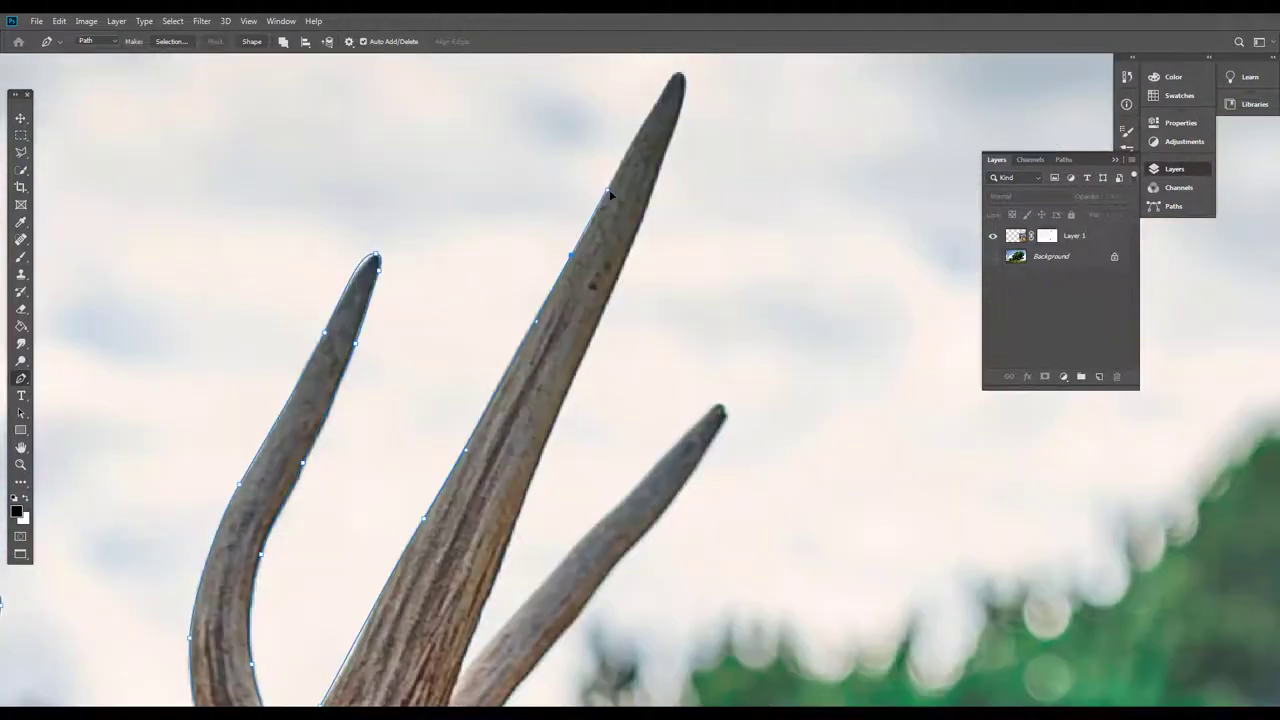
# Continue the path up the middle tine's edge and place a curved anchor point at its tip
pyautogui.scroll(-2, 610, 195)
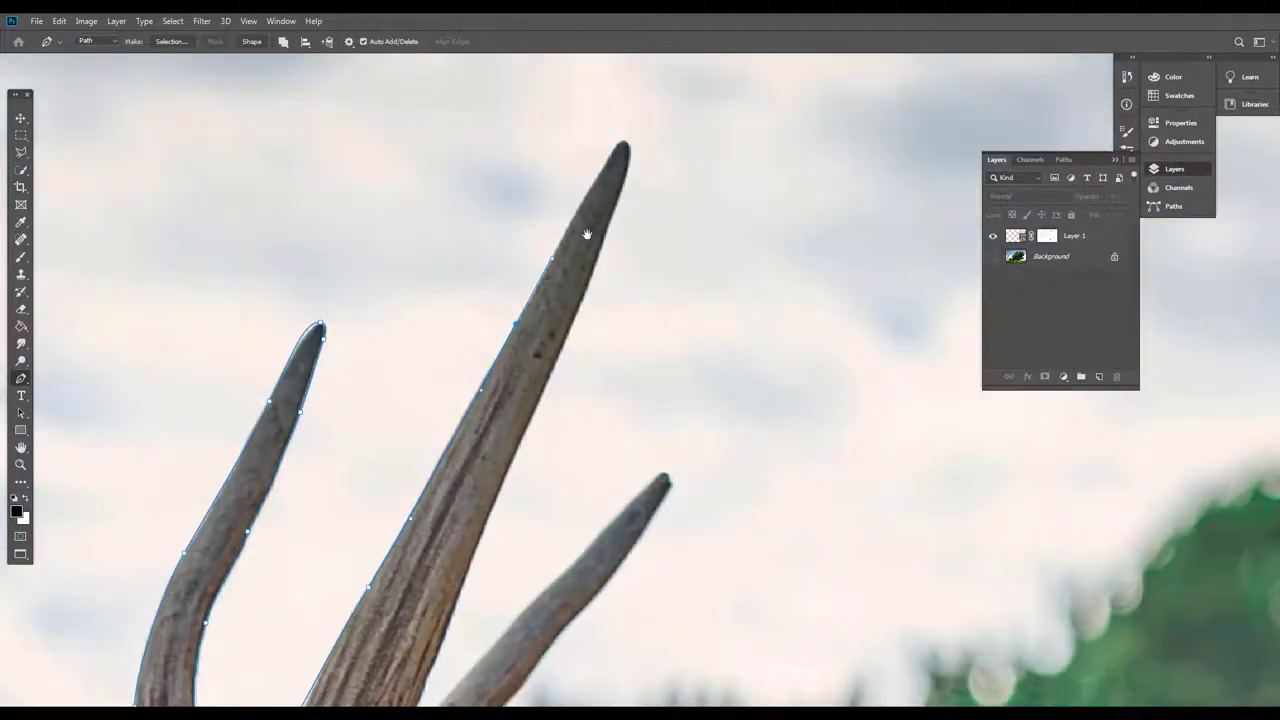
pyautogui.click(603, 164)
pyautogui.scroll(3, 620, 148)
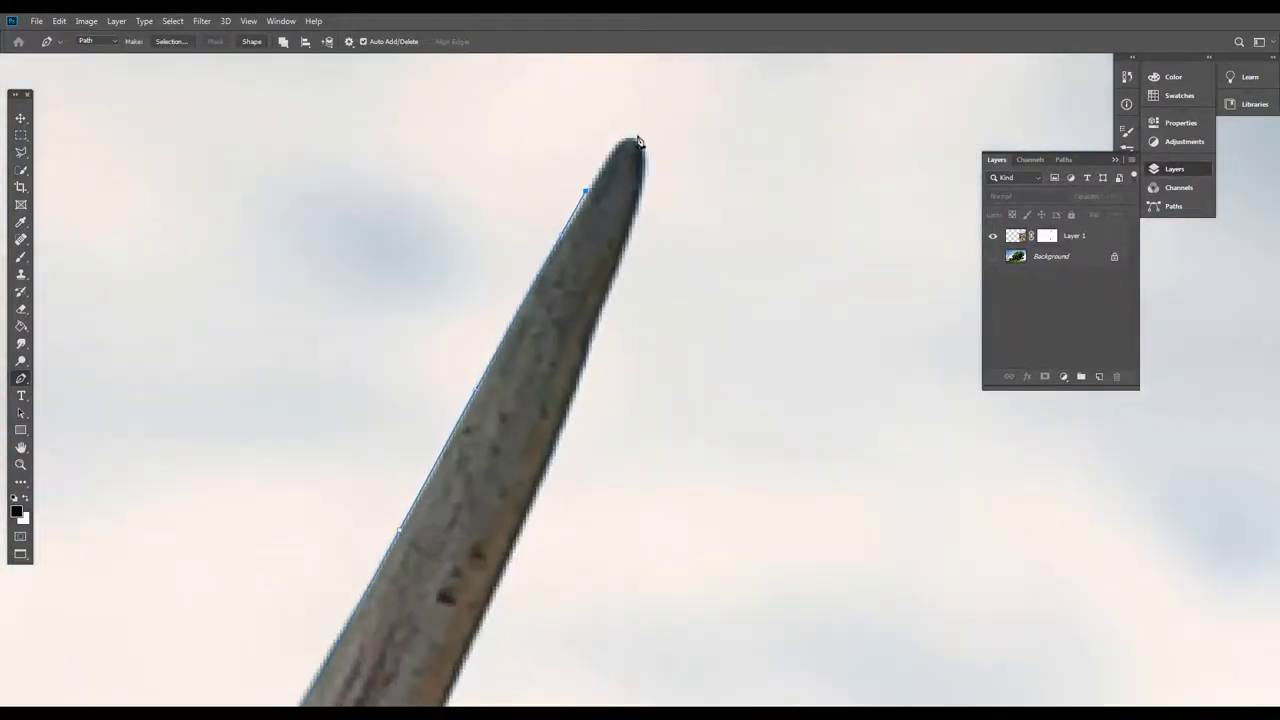
pyautogui.moveTo(640, 142); pyautogui.dragTo(660, 164)
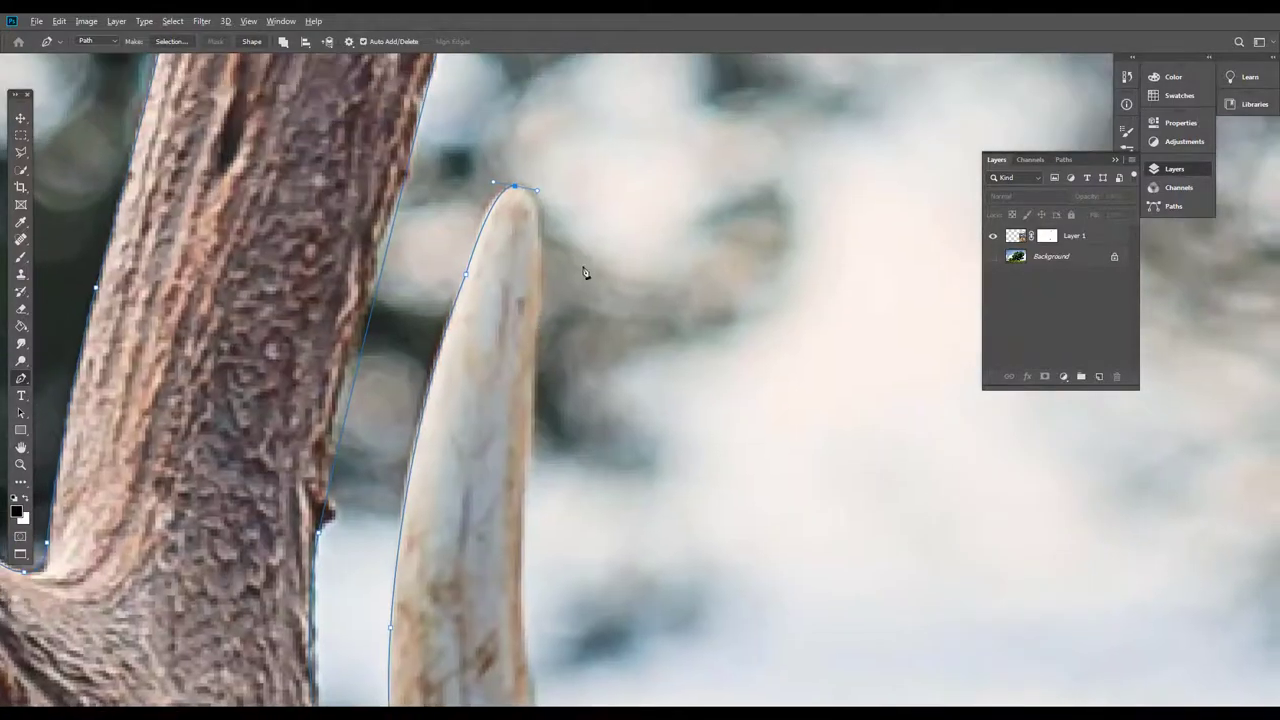
# Carry the path past the pale tine and along the left antler's base to the hair wisp, removing outgoing handles at sharp turns
pyautogui.scroll(3, 586, 274)
pyautogui.scroll(-5, 583, 272)
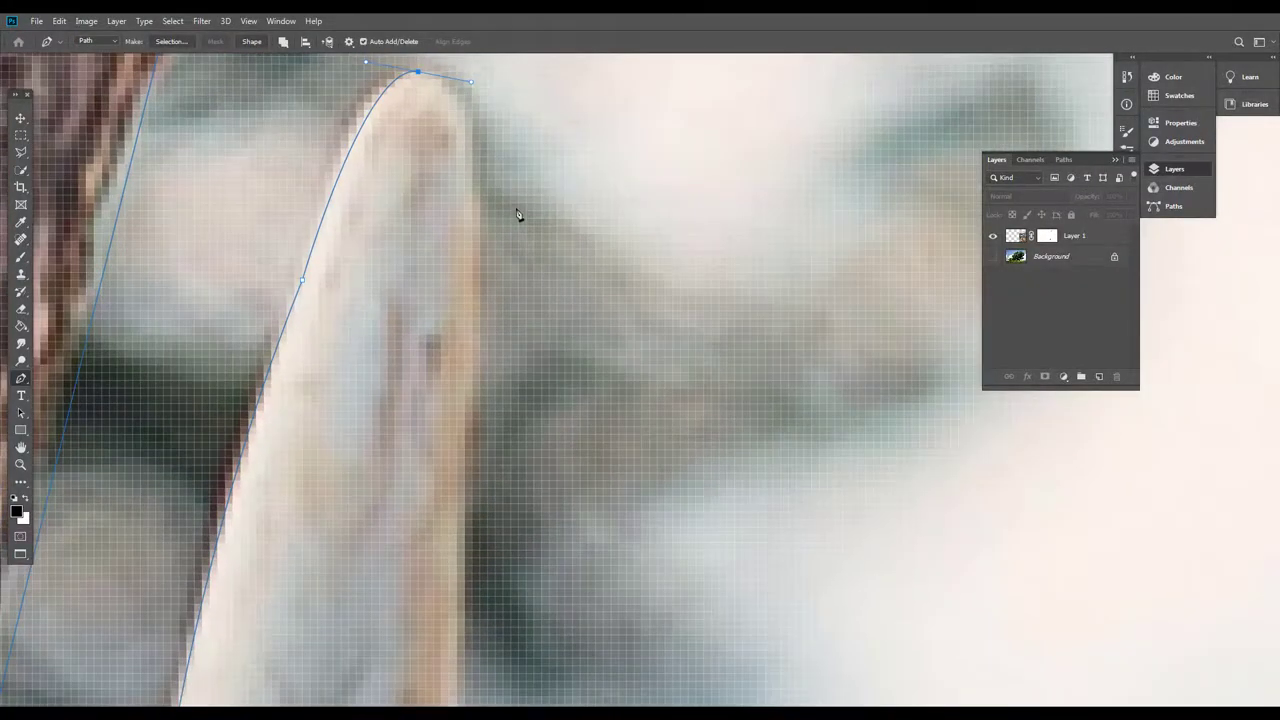
pyautogui.scroll(1, 530, 208)
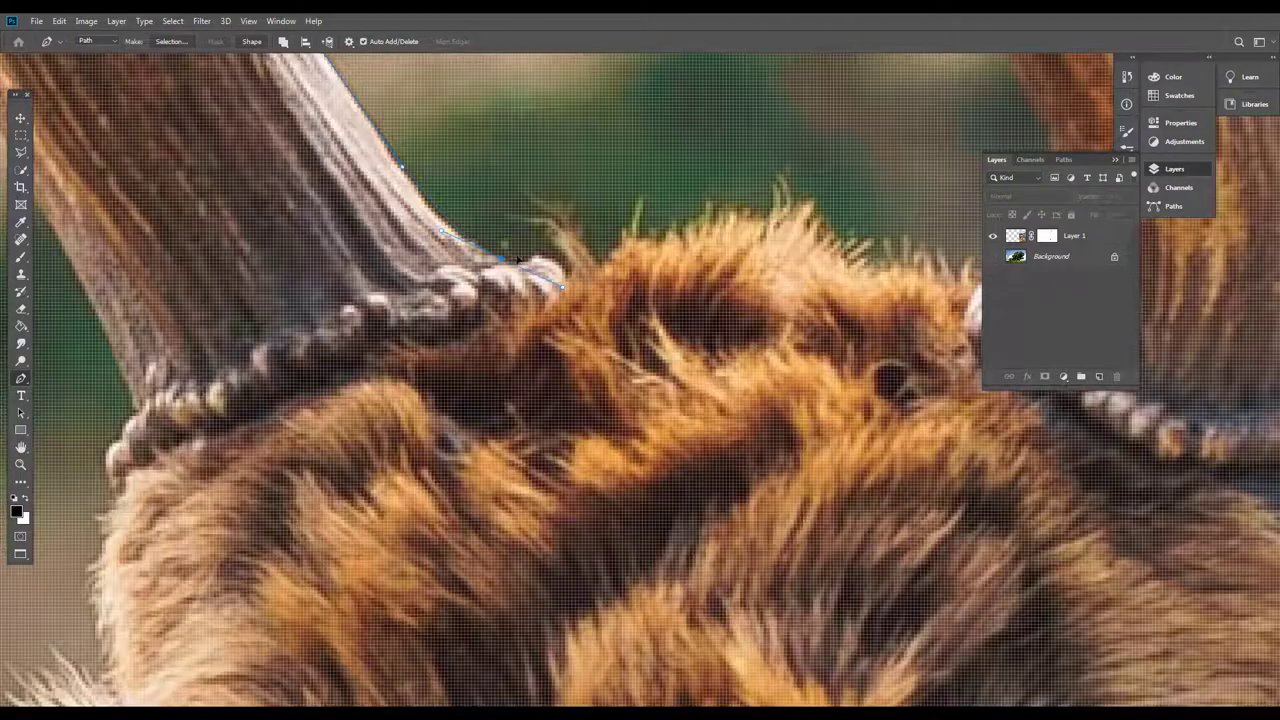
pyautogui.keyDown('alt'); pyautogui.click(502, 259); pyautogui.keyUp('alt')
pyautogui.moveTo(546, 259); pyautogui.dragTo(569, 271)
pyautogui.keyDown('alt'); pyautogui.click(546, 259); pyautogui.keyUp('alt')
pyautogui.click(565, 259)
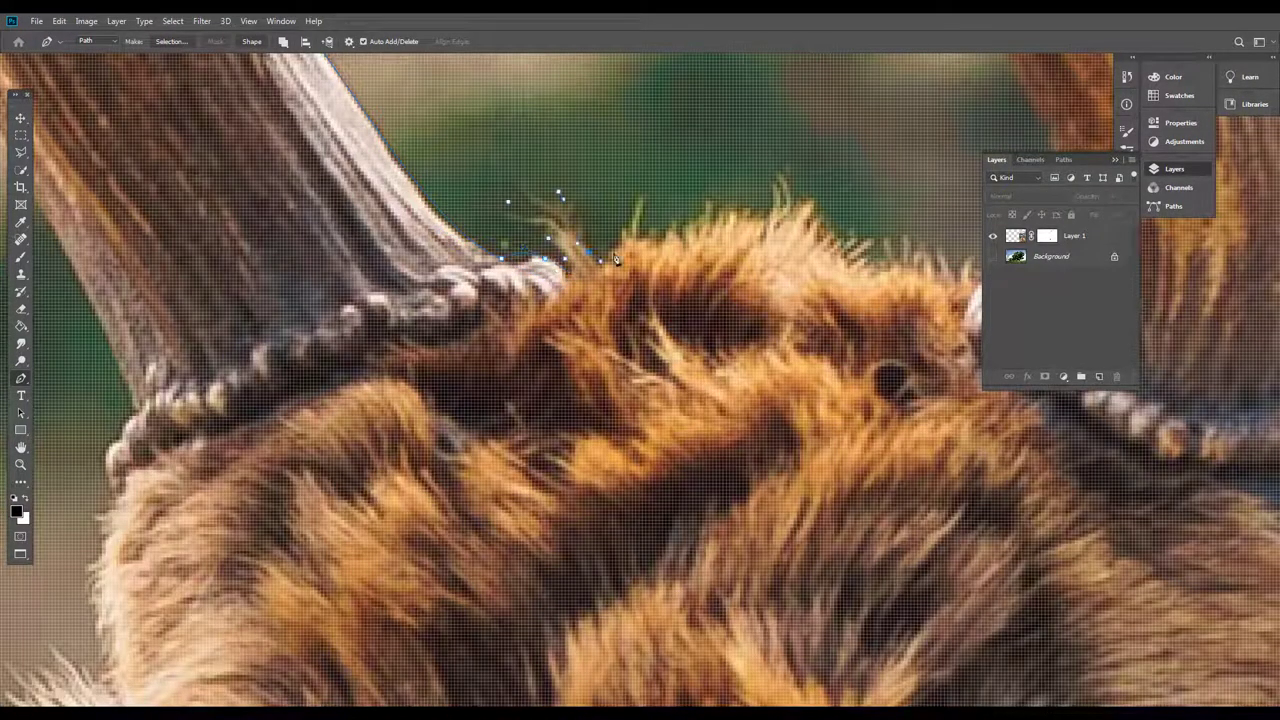
# Outline the fur on top of the head and its protruding hair tuft with closely spaced anchor points
pyautogui.moveTo(612, 252); pyautogui.dragTo(627, 237)
pyautogui.click(769, 213)
pyautogui.click(780, 168)
pyautogui.click(796, 190)
pyautogui.click(810, 206)
pyautogui.click(826, 228)
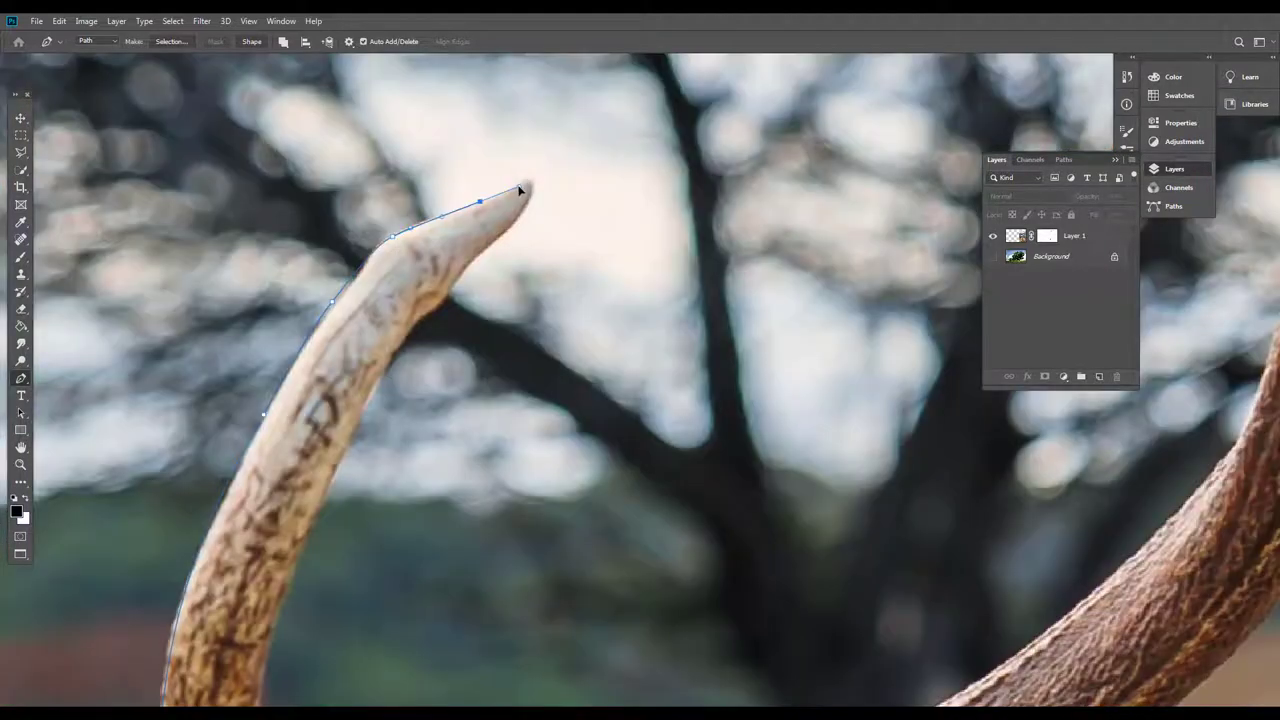
# Curve the path around the tip of the right antler's short front tine and down to its notch, removing the outgoing handle there
pyautogui.scroll(1, 519, 189)
pyautogui.moveTo(536, 176); pyautogui.dragTo(551, 184)
pyautogui.moveTo(504, 244); pyautogui.dragTo(453, 292)
pyautogui.moveTo(410, 345); pyautogui.dragTo(553, 160)
pyautogui.keyDown('alt'); pyautogui.click(412, 346); pyautogui.keyUp('alt')
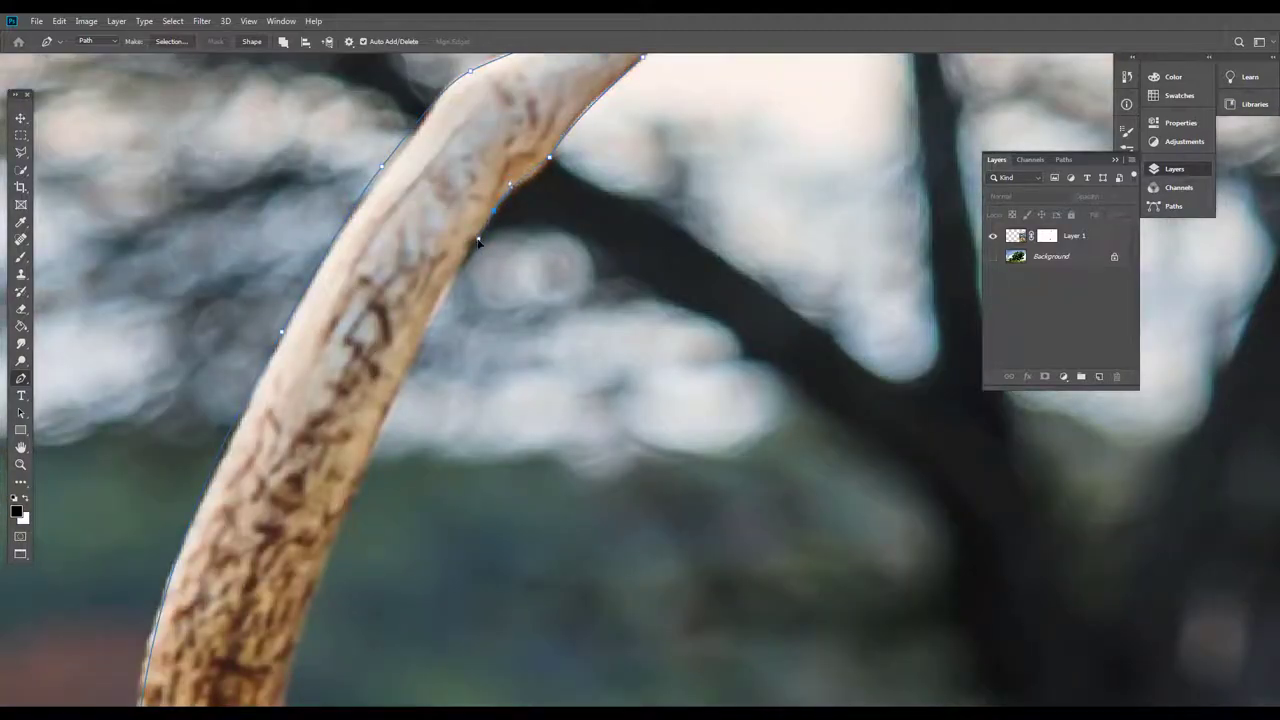
# Trace the path down the short front tine's inner edge into the fork with the right antler's main beam
pyautogui.moveTo(436, 334); pyautogui.dragTo(472, 262)
pyautogui.moveTo(432, 321); pyautogui.dragTo(402, 396)
pyautogui.moveTo(353, 519); pyautogui.dragTo(398, 385)
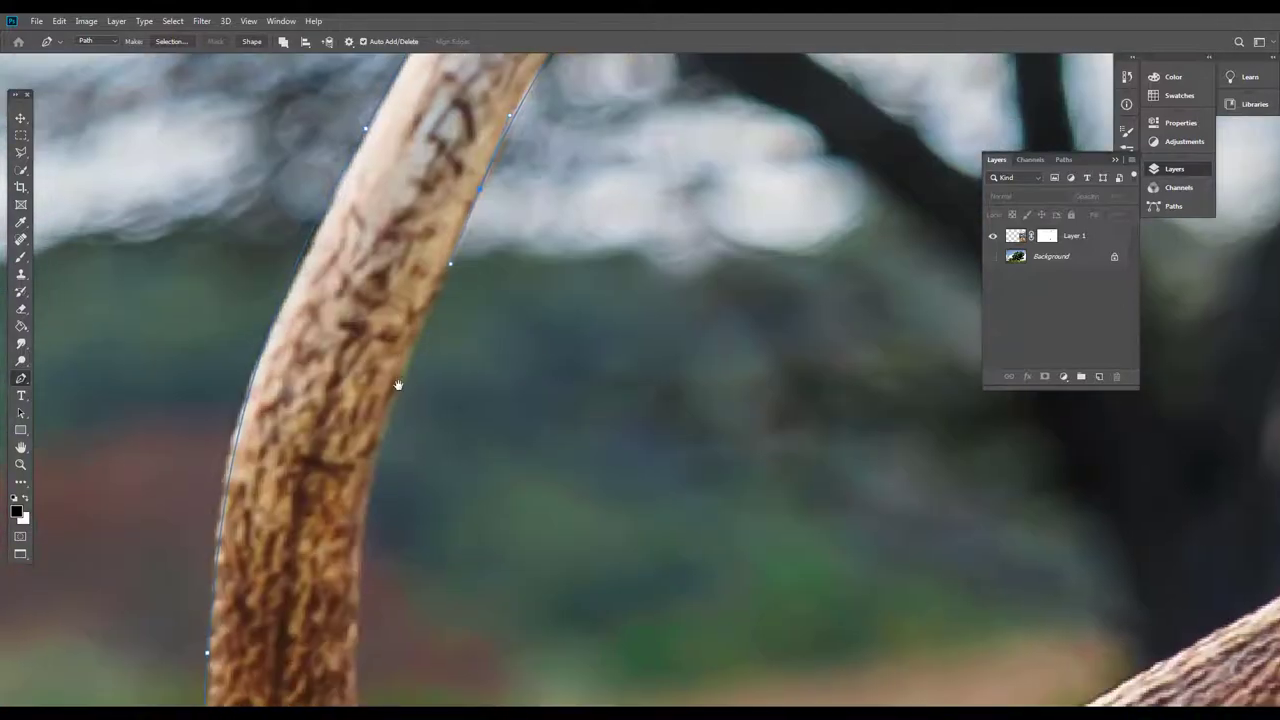
pyautogui.moveTo(469, 487); pyautogui.dragTo(499, 495)
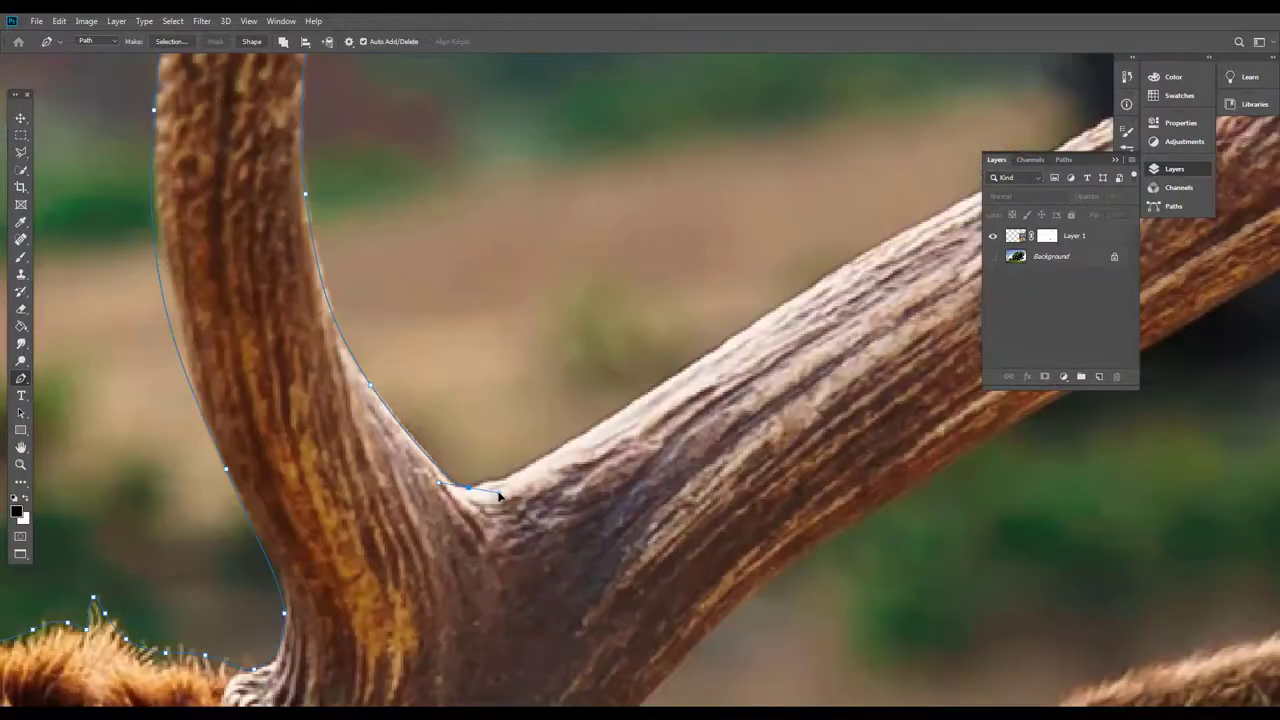
# Extend the path along the upper edge of the right antler's main beam with curved anchor points
pyautogui.moveTo(554, 452); pyautogui.dragTo(622, 413)
pyautogui.moveTo(712, 342); pyautogui.dragTo(398, 448)
pyautogui.moveTo(535, 372); pyautogui.dragTo(597, 335)
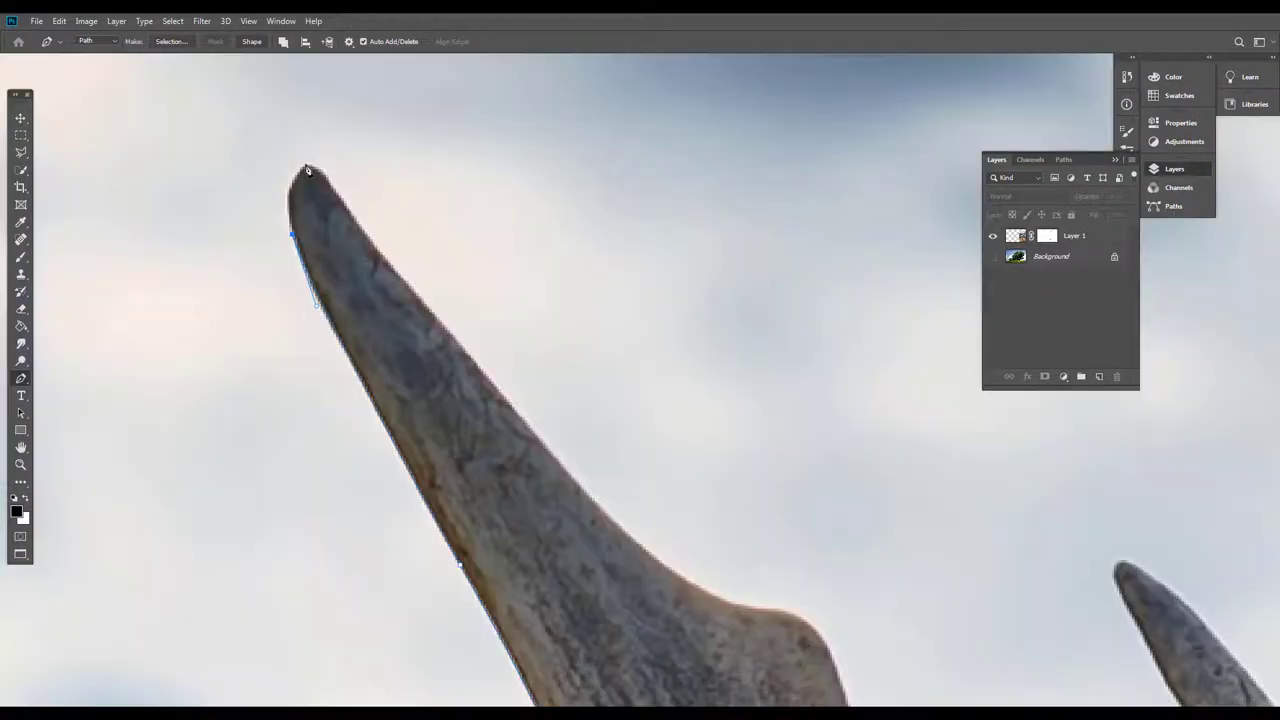
# Trace over the tall right antler's tip, adding an anchor point on the far-side segment and pulling it out to the contour
pyautogui.moveTo(306, 166); pyautogui.dragTo(334, 123)
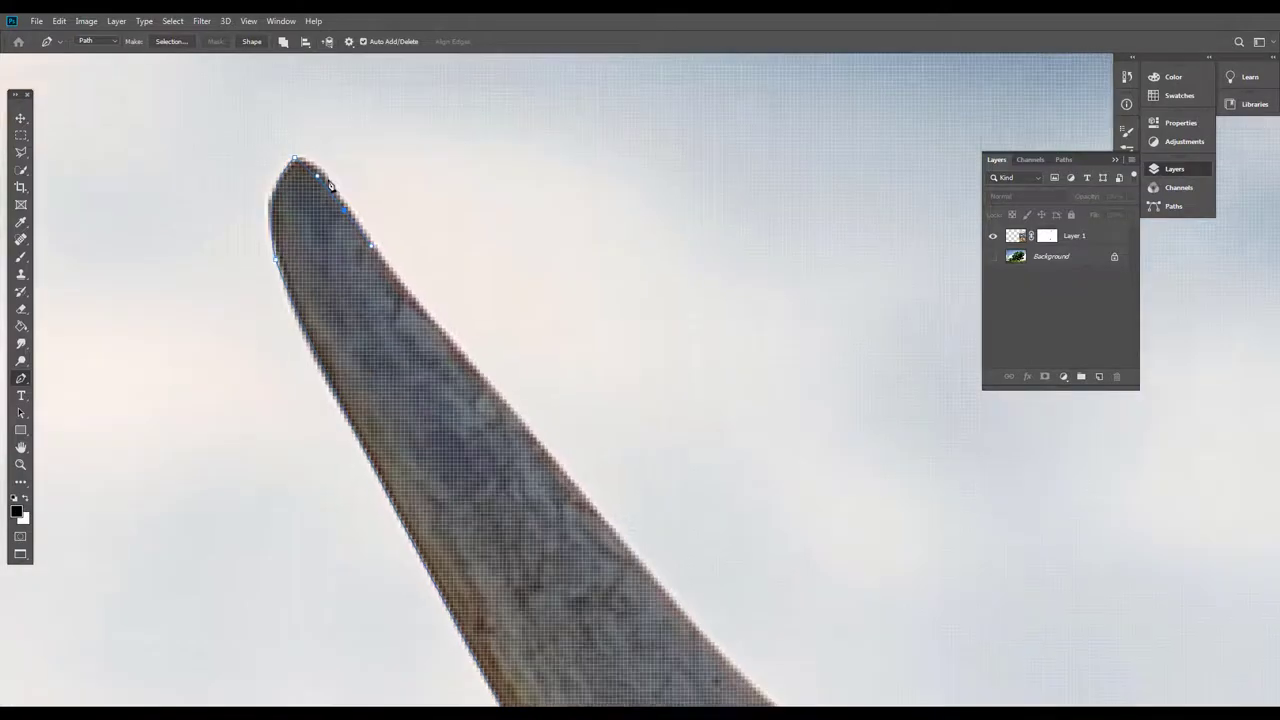
pyautogui.moveTo(343, 170); pyautogui.dragTo(352, 203)
pyautogui.scroll(1, 352, 210)
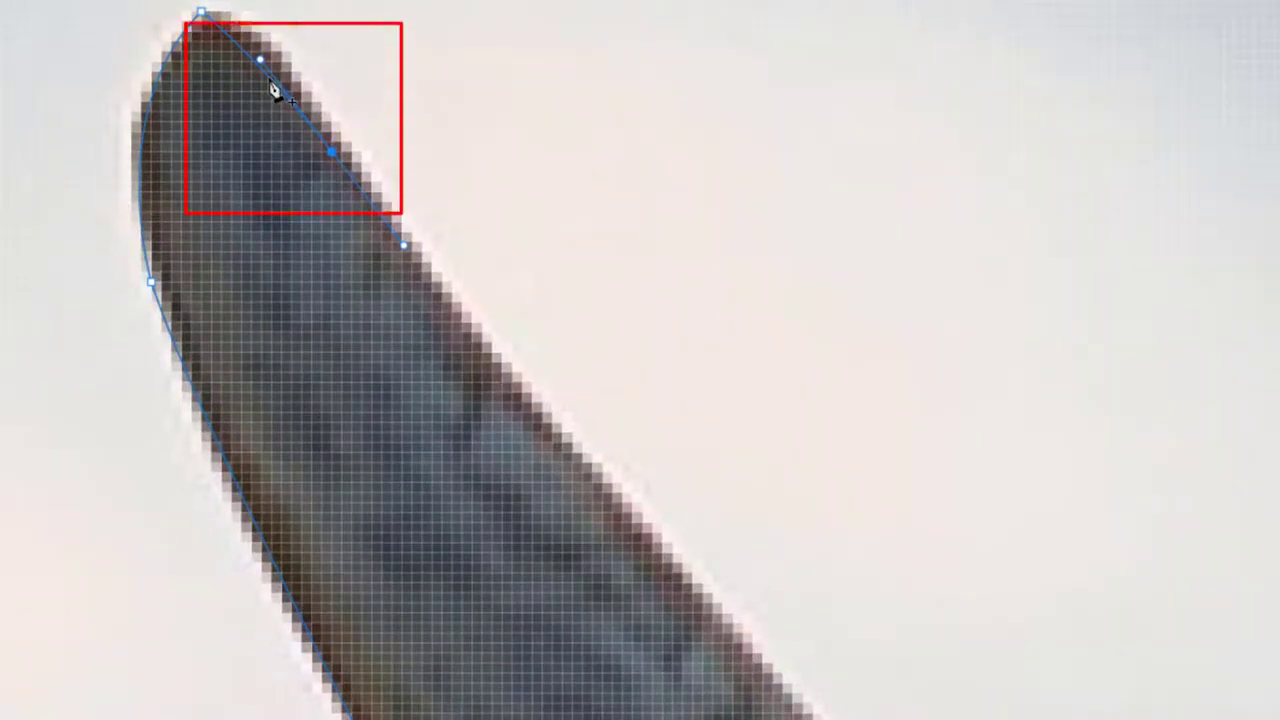
pyautogui.click(272, 90)
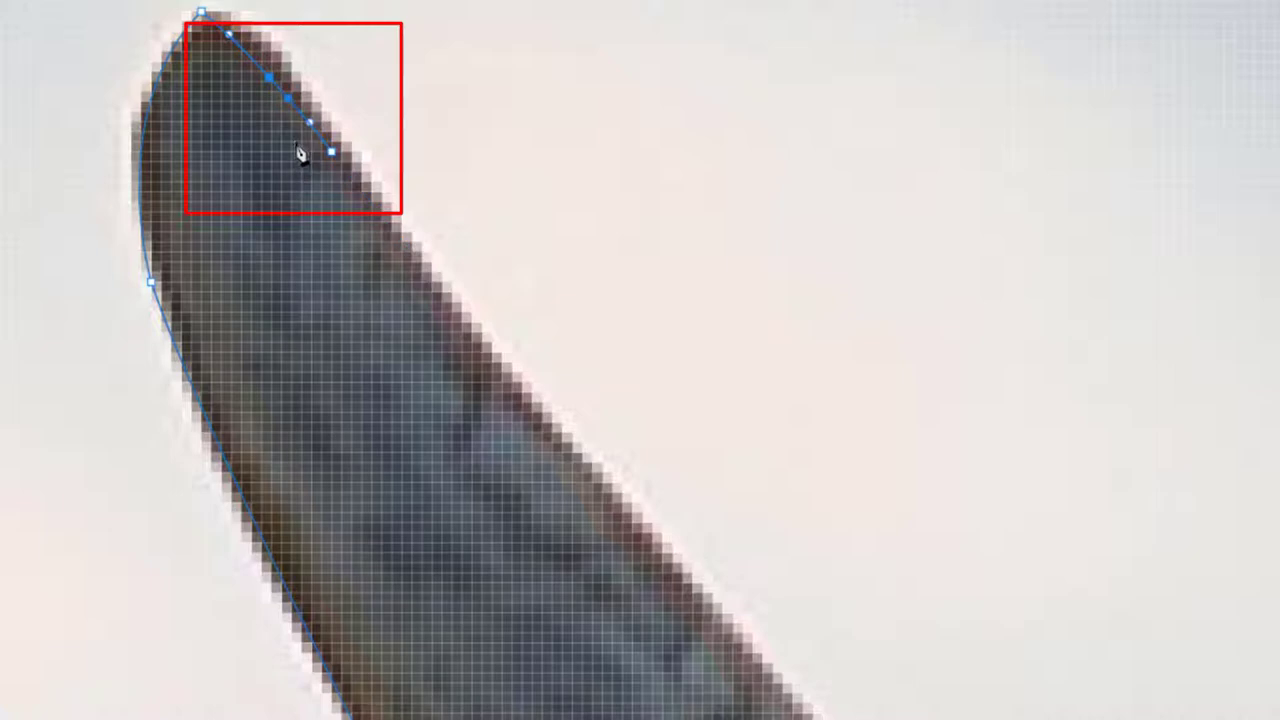
pyautogui.scroll(-1, 308, 163)
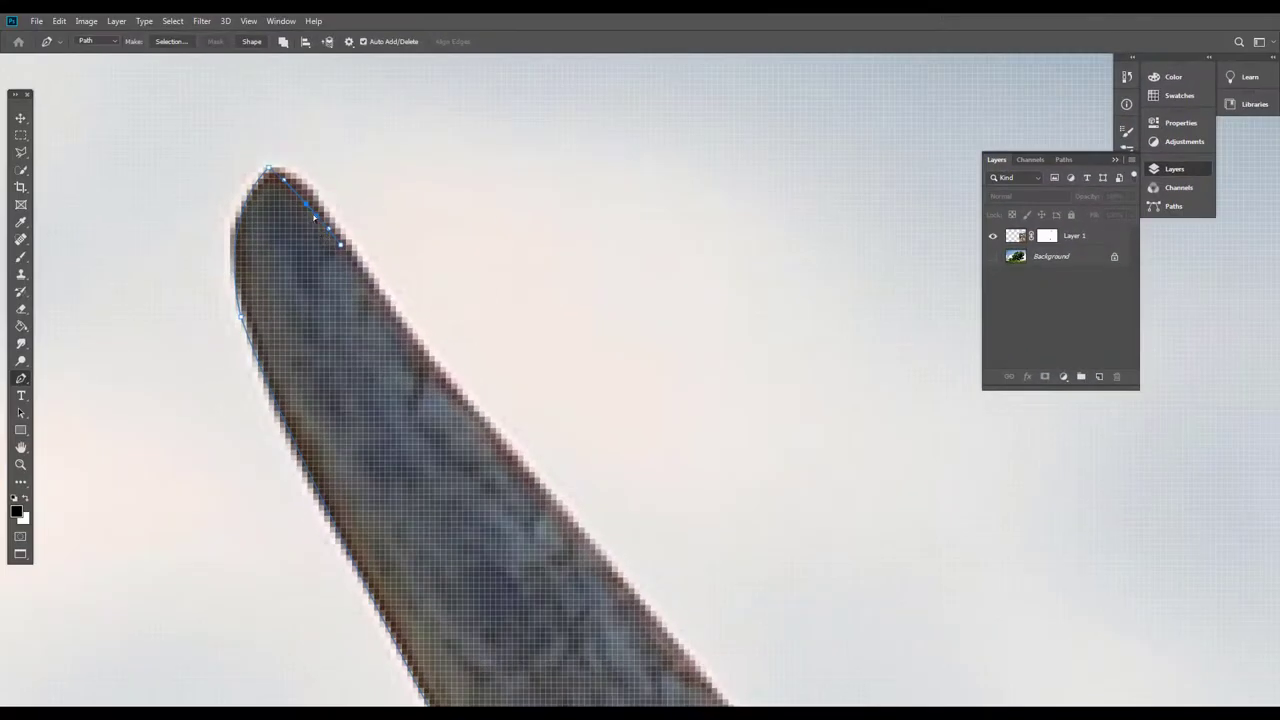
pyautogui.moveTo(307, 205); pyautogui.dragTo(311, 194)
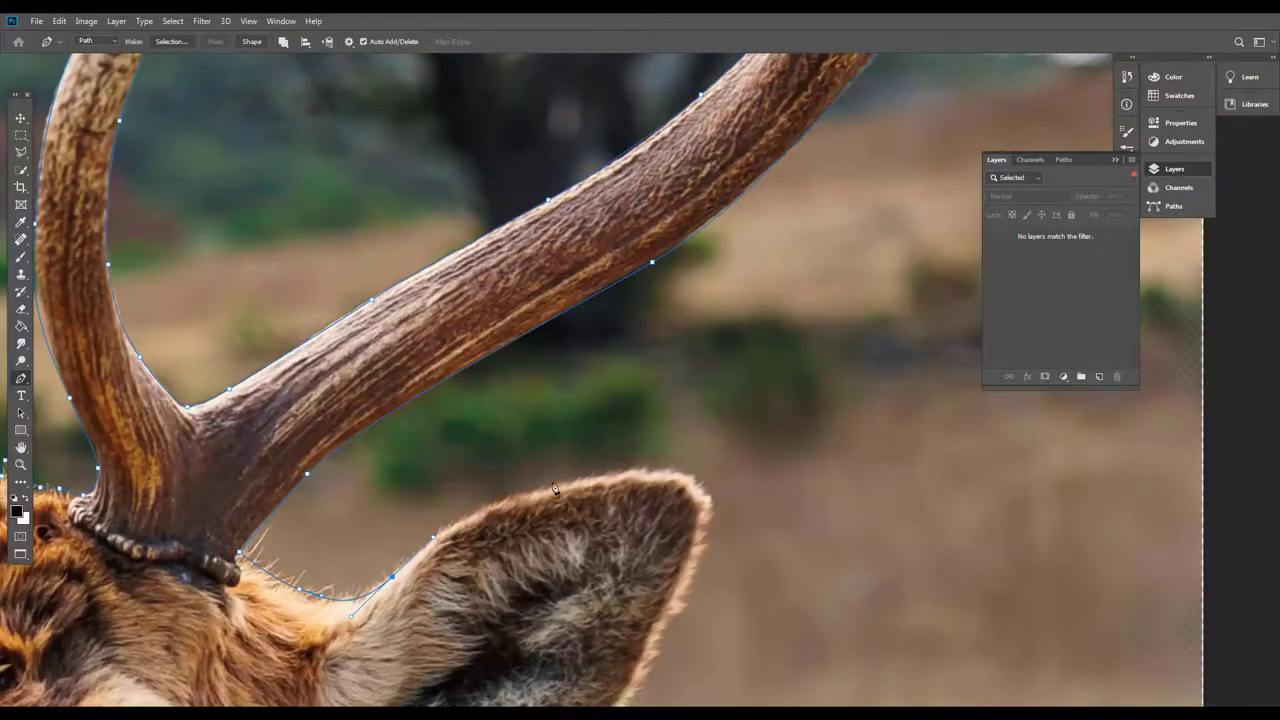
# Trace the path around the right ear and down the deer's back and hindquarters with curved anchor points
pyautogui.moveTo(563, 484); pyautogui.dragTo(614, 477)
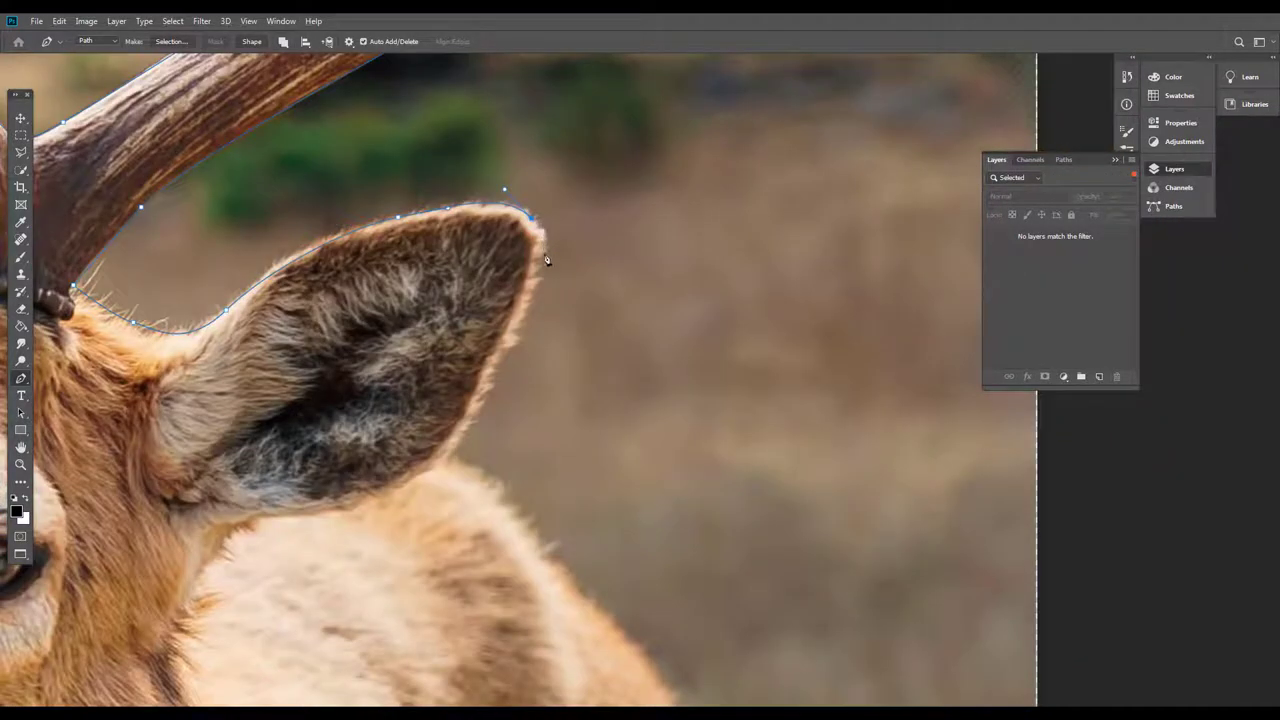
pyautogui.moveTo(514, 331); pyautogui.dragTo(470, 415)
pyautogui.click(441, 454)
pyautogui.moveTo(505, 319); pyautogui.dragTo(545, 374)
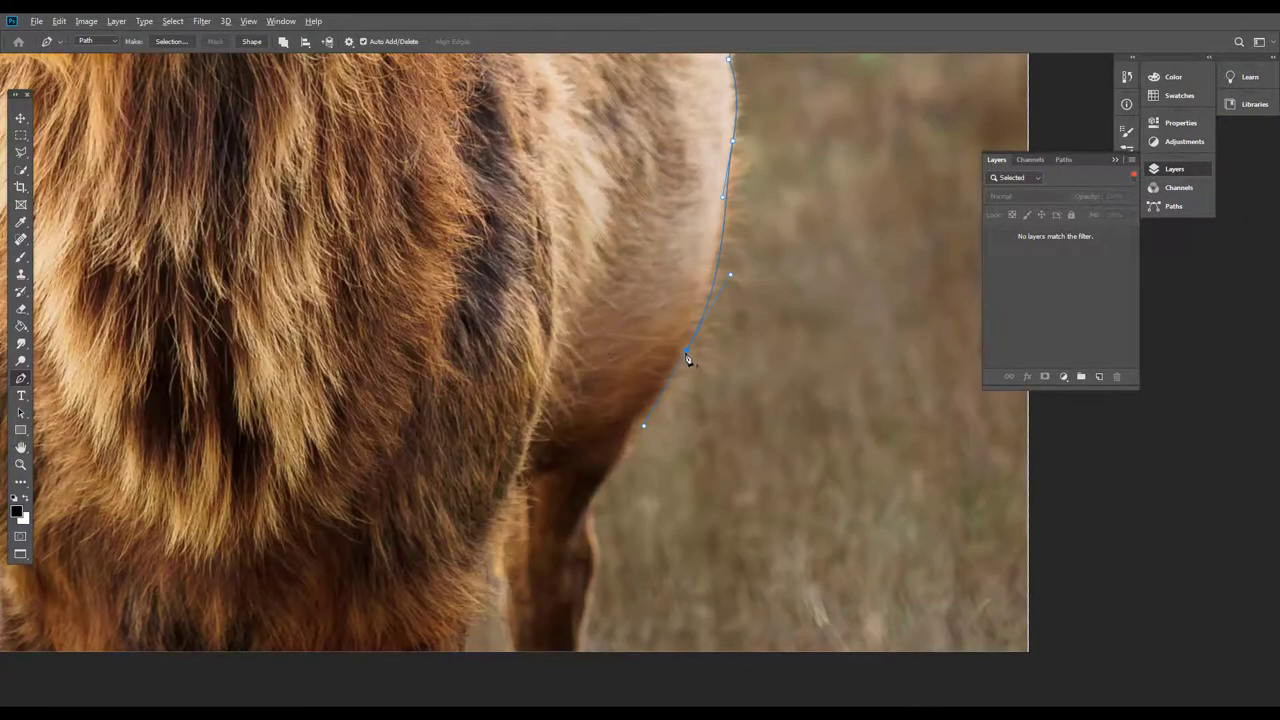
pyautogui.moveTo(660, 400); pyautogui.dragTo(703, 289)
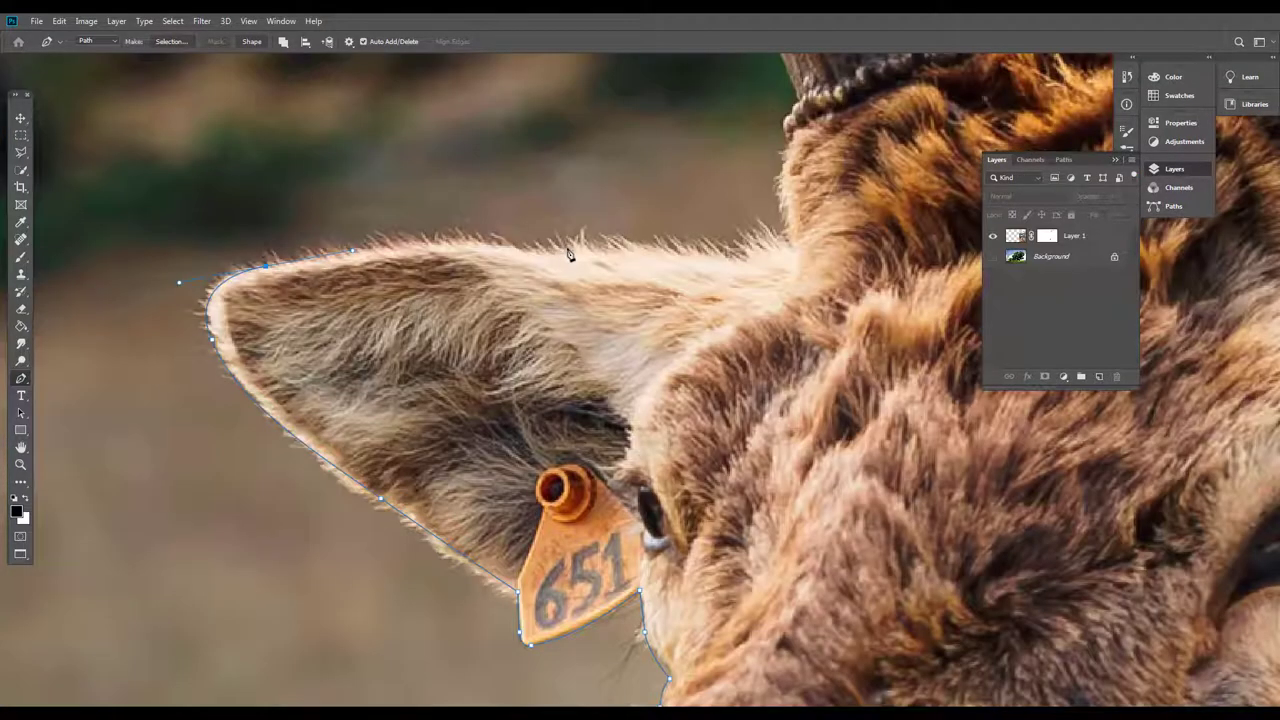
# Trace the path along the tagged ear's upper edge and up the side of the head toward the left antler's base
pyautogui.moveTo(560, 248); pyautogui.dragTo(653, 261)
pyautogui.click(754, 257)
pyautogui.click(783, 253)
pyautogui.moveTo(780, 168); pyautogui.dragTo(793, 114)
pyautogui.moveTo(755, 257); pyautogui.dragTo(746, 256)
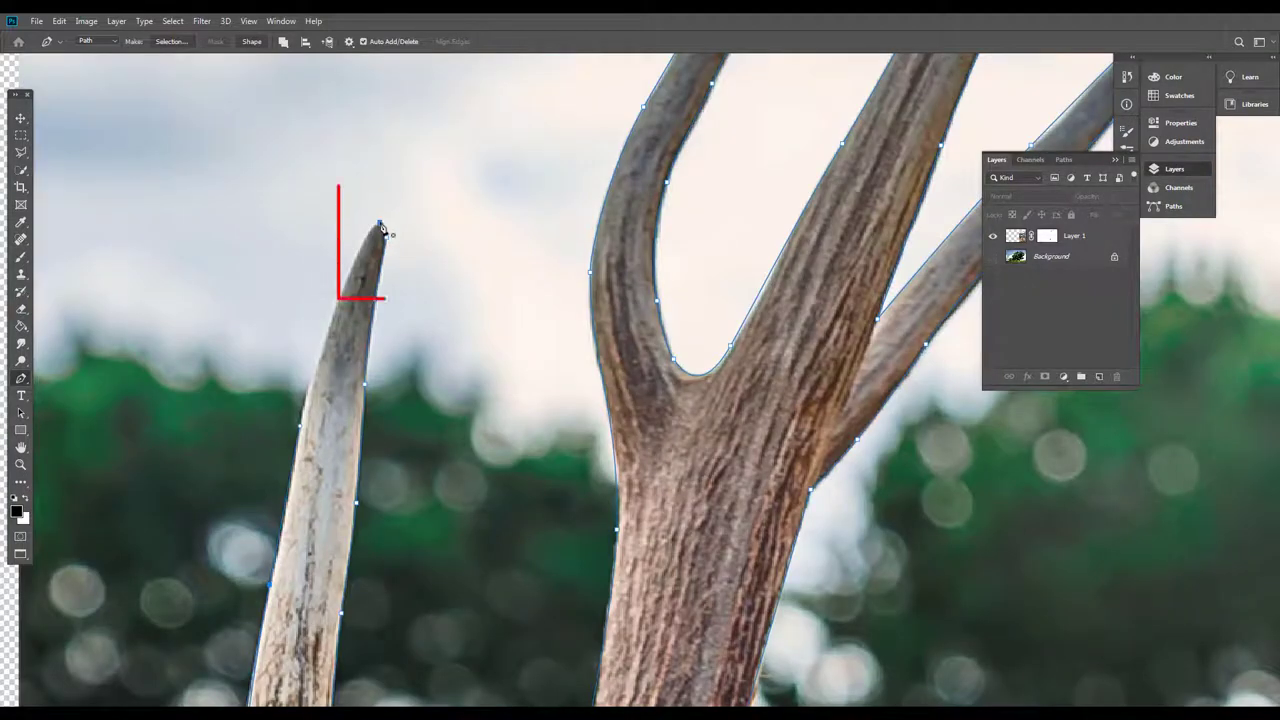
# Close the path at its starting anchor point on the outermost left antler tine
pyautogui.moveTo(380, 225); pyautogui.dragTo(440, 157)
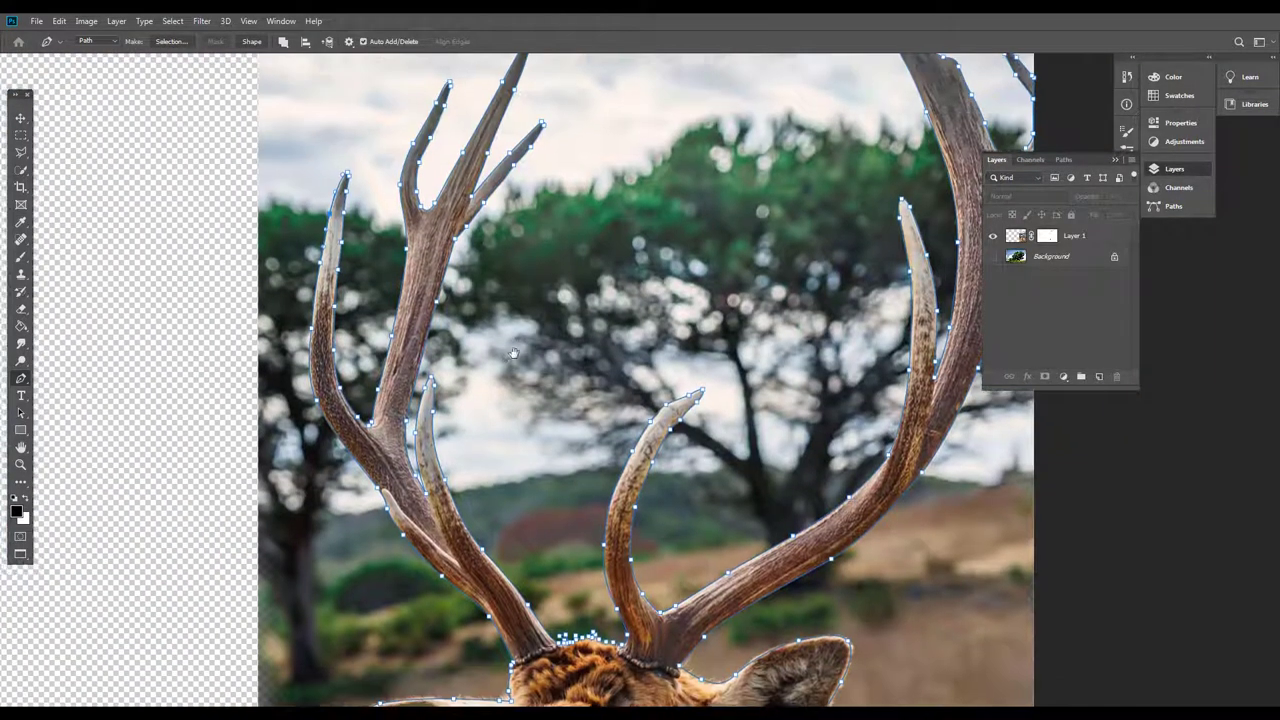
pyautogui.moveTo(703, 465); pyautogui.dragTo(554, 342)
pyautogui.scroll(-5, 554, 342)
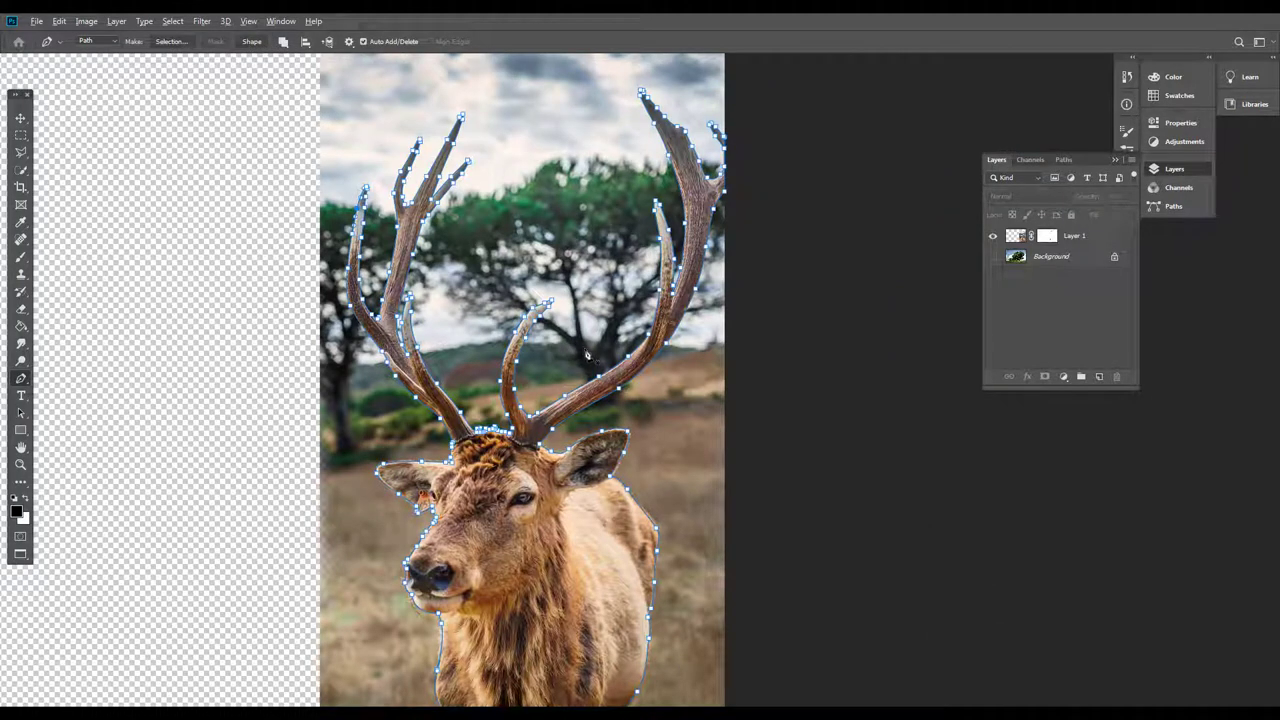
# Add an anchor point on the deer's back and reposition the nearby anchors to follow the fur's edge
pyautogui.moveTo(672, 478); pyautogui.dragTo(652, 442)
pyautogui.scroll(9, 622, 436)
pyautogui.click(583, 422)
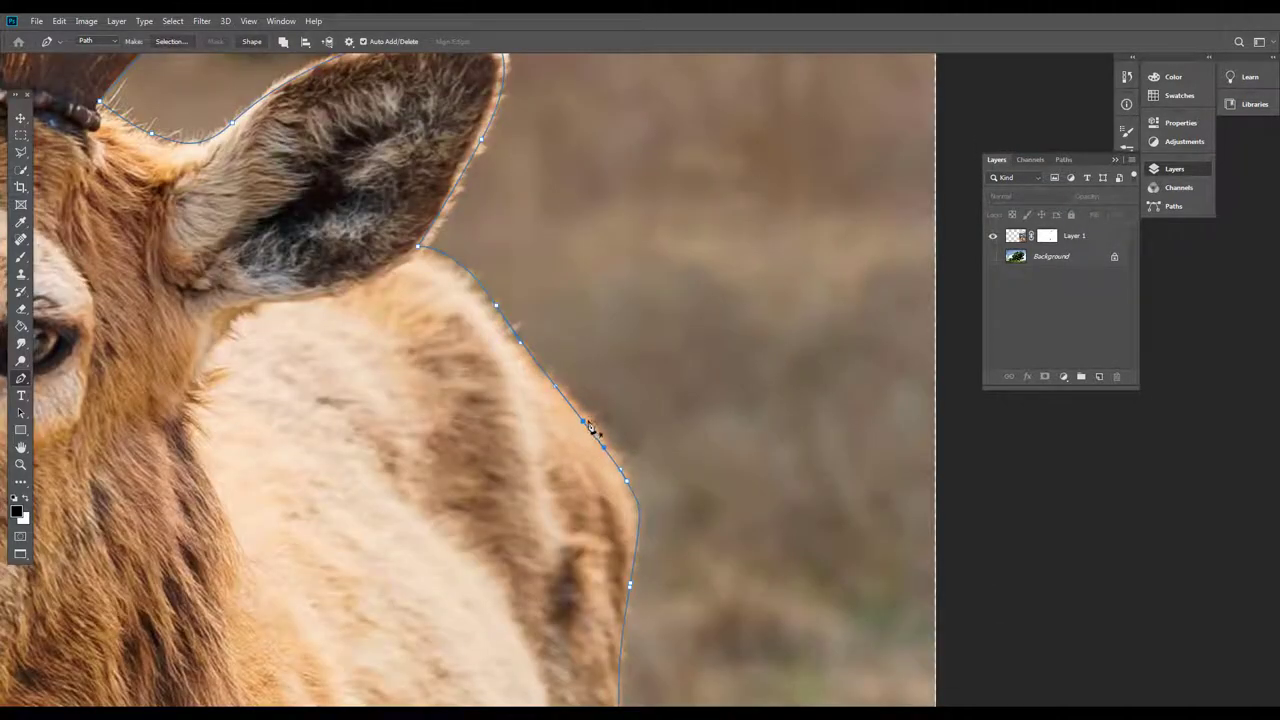
pyautogui.moveTo(583, 421); pyautogui.dragTo(653, 488)
pyautogui.moveTo(521, 342); pyautogui.dragTo(528, 340)
pyautogui.scroll(-4, 530, 345)
# Convert the closed deer path into a selection
pyautogui.hotkey('ctrl', '-')
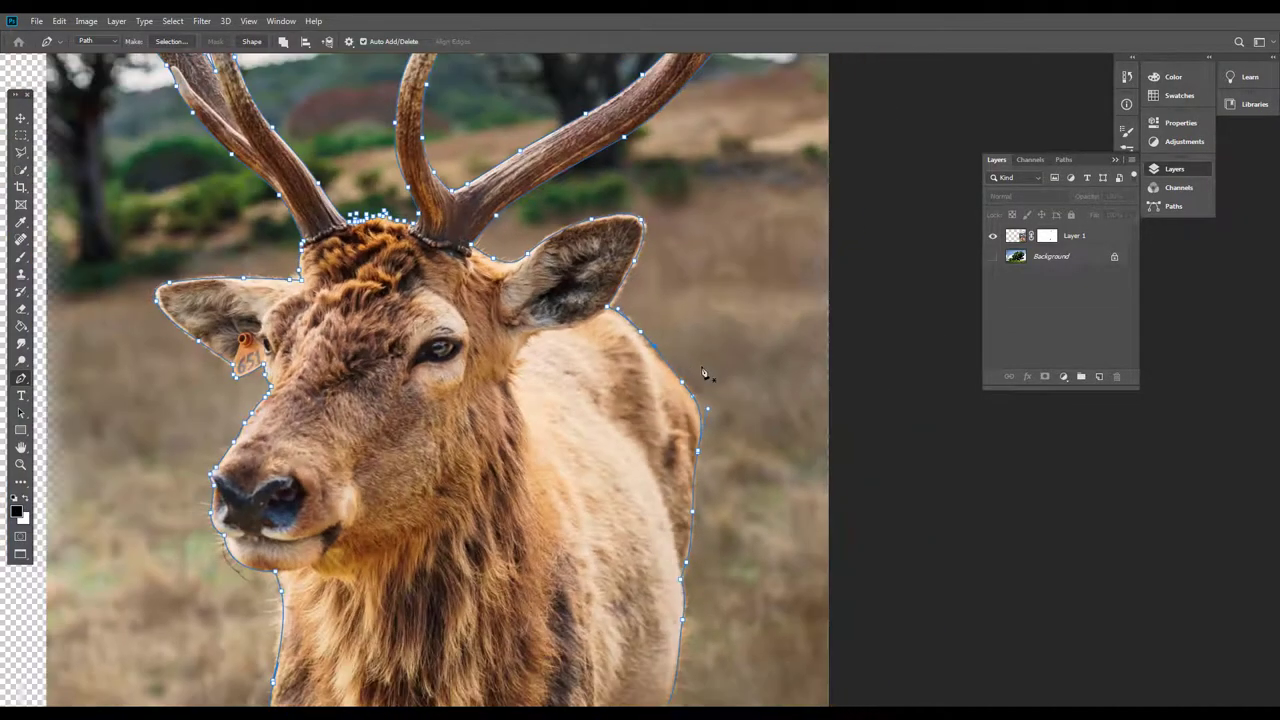
pyautogui.hotkey('ctrl', '-')
pyautogui.hotkey('ctrl', 'Return')
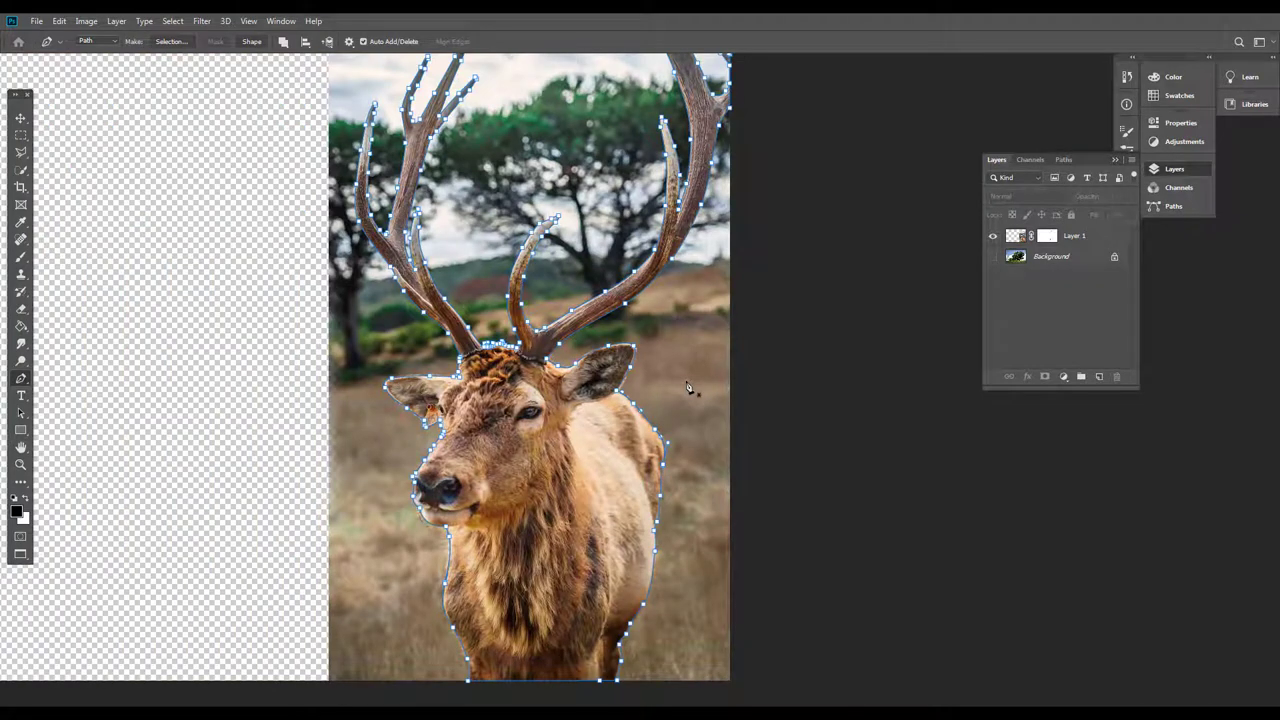
# Turn the deer path into a selection and invert it to select the background around the deer
pyautogui.hotkey('ctrl', 'Return')
pyautogui.scroll(4, 531, 298)
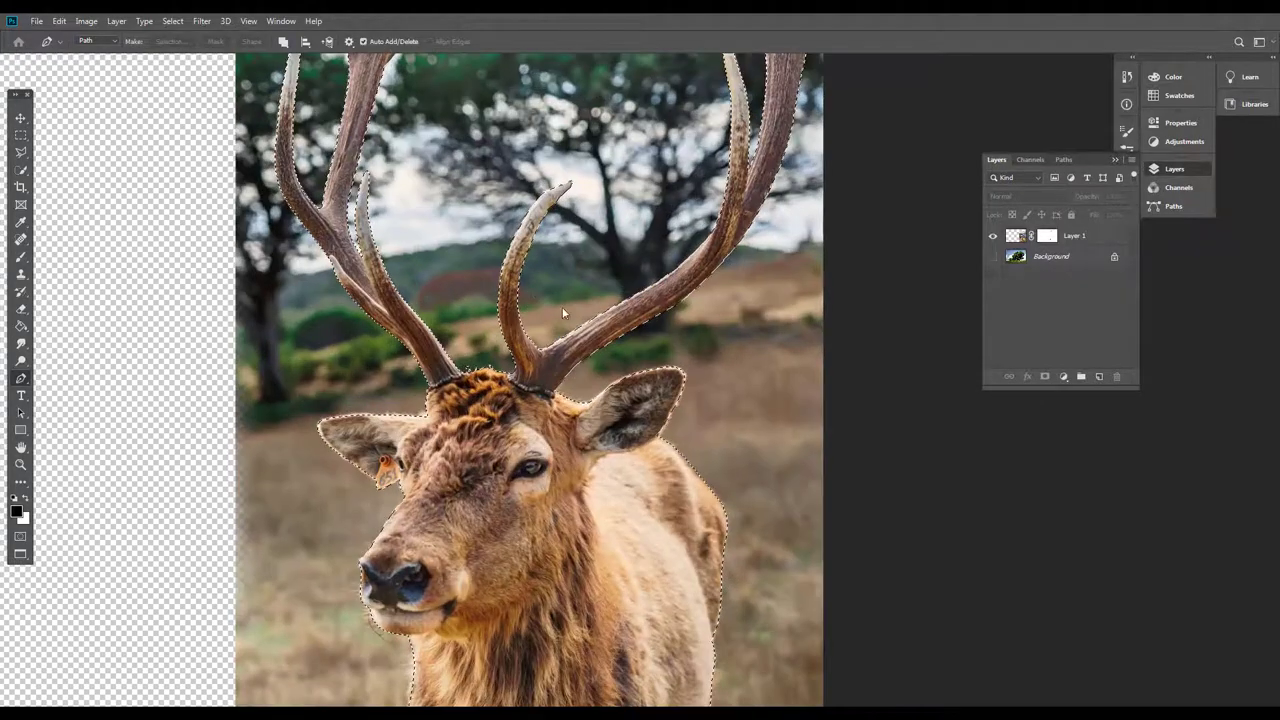
pyautogui.moveTo(717, 248); pyautogui.dragTo(588, 438)
pyautogui.hotkey('ctrl', '-')
pyautogui.hotkey('ctrl', '-')
pyautogui.press('v')
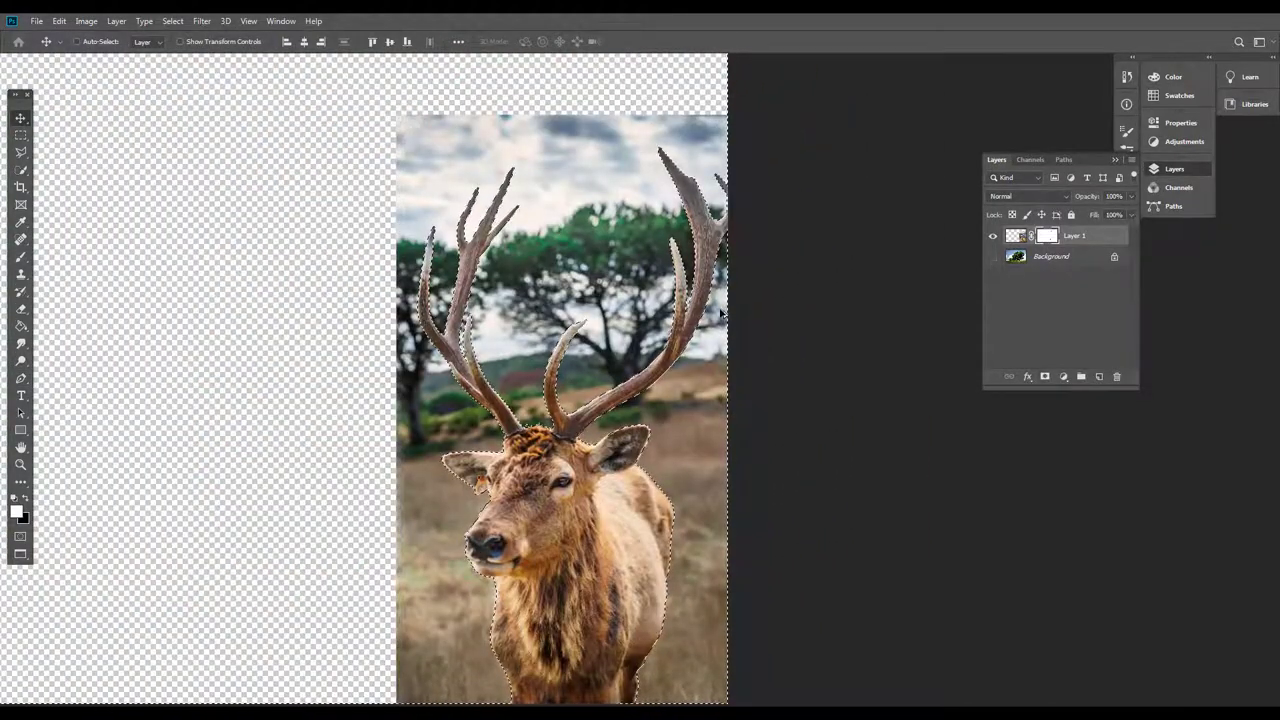
# Fill the inverted selection with black on Layer 1's mask to hide everything around the deer
pyautogui.hotkey('ctrl', '+')
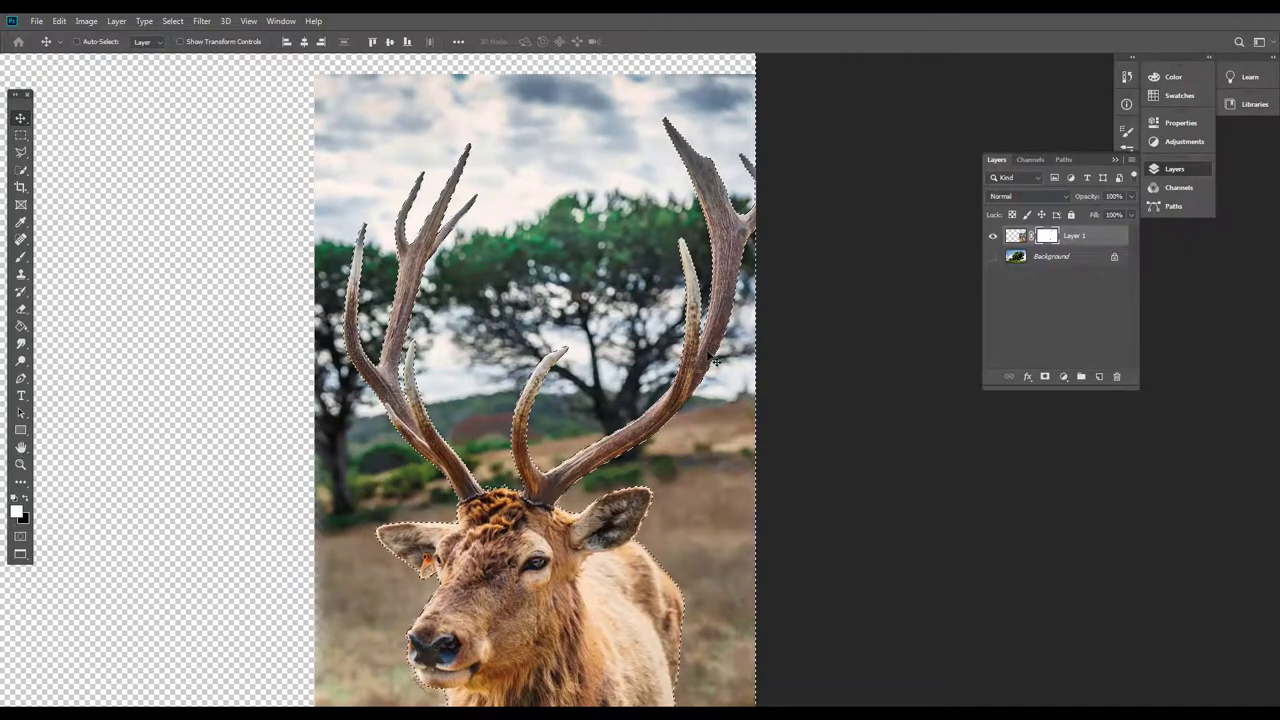
pyautogui.hotkey('ctrl', '-')
pyautogui.hotkey('ctrl', '-')
pyautogui.hotkey('ctrl', '+')
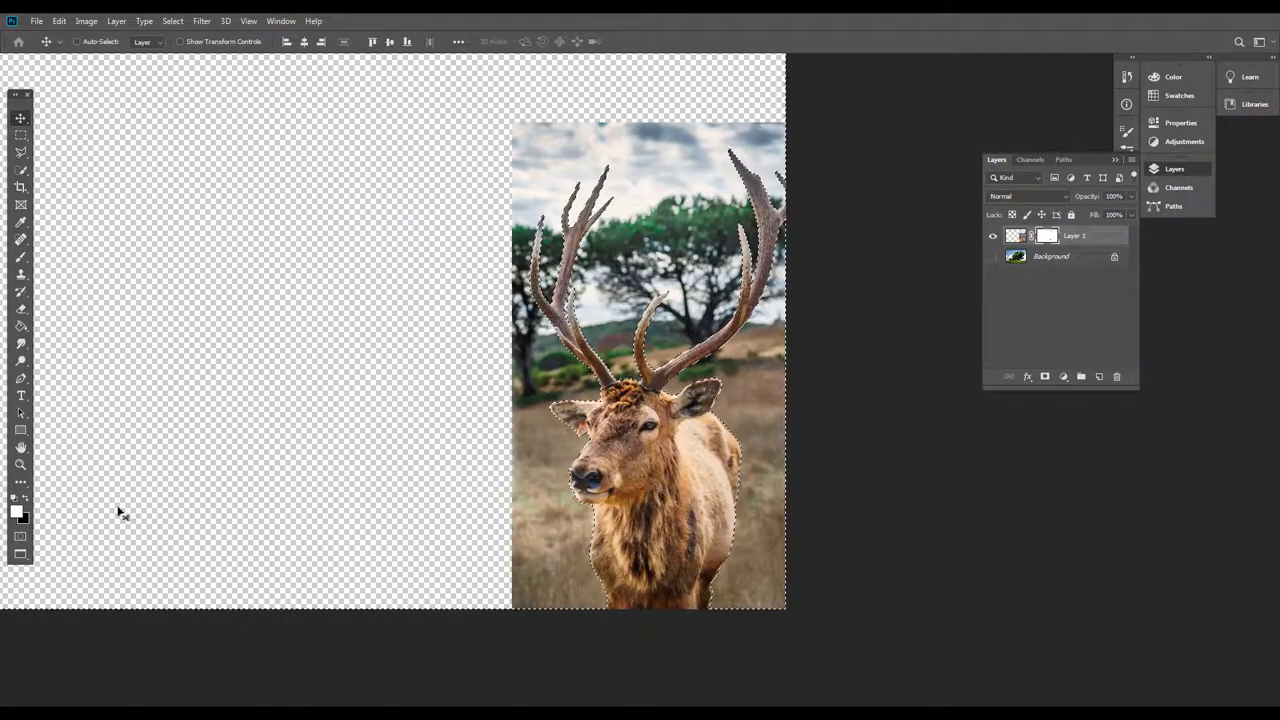
pyautogui.moveTo(709, 353); pyautogui.dragTo(705, 332)
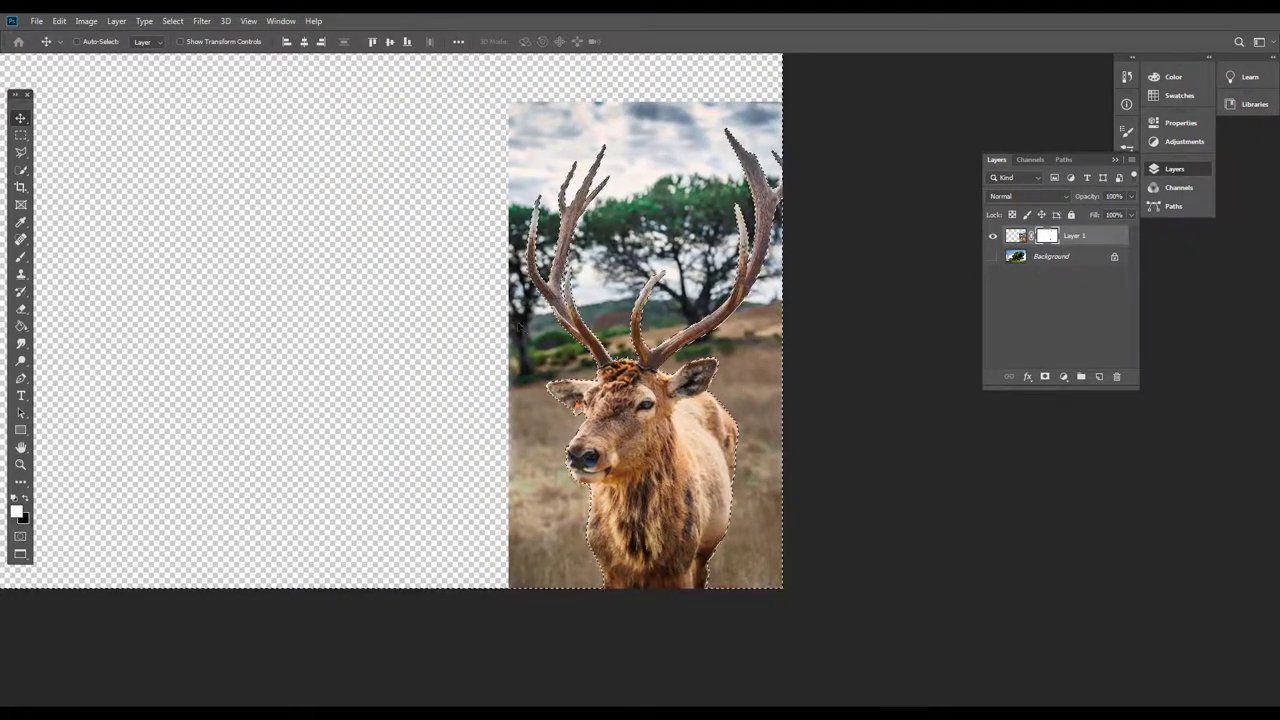
pyautogui.scroll(1, 541, 352)
pyautogui.hotkey('ctrl', 'shift', 'i')
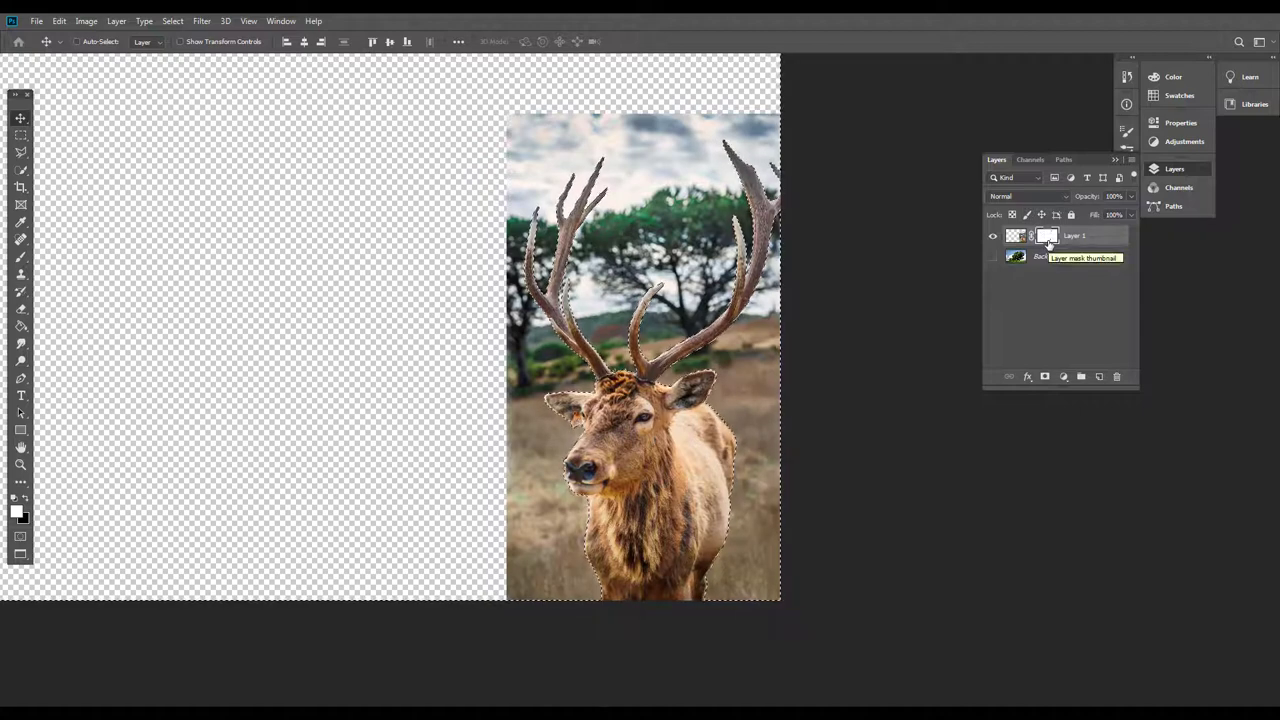
pyautogui.press('Delete')
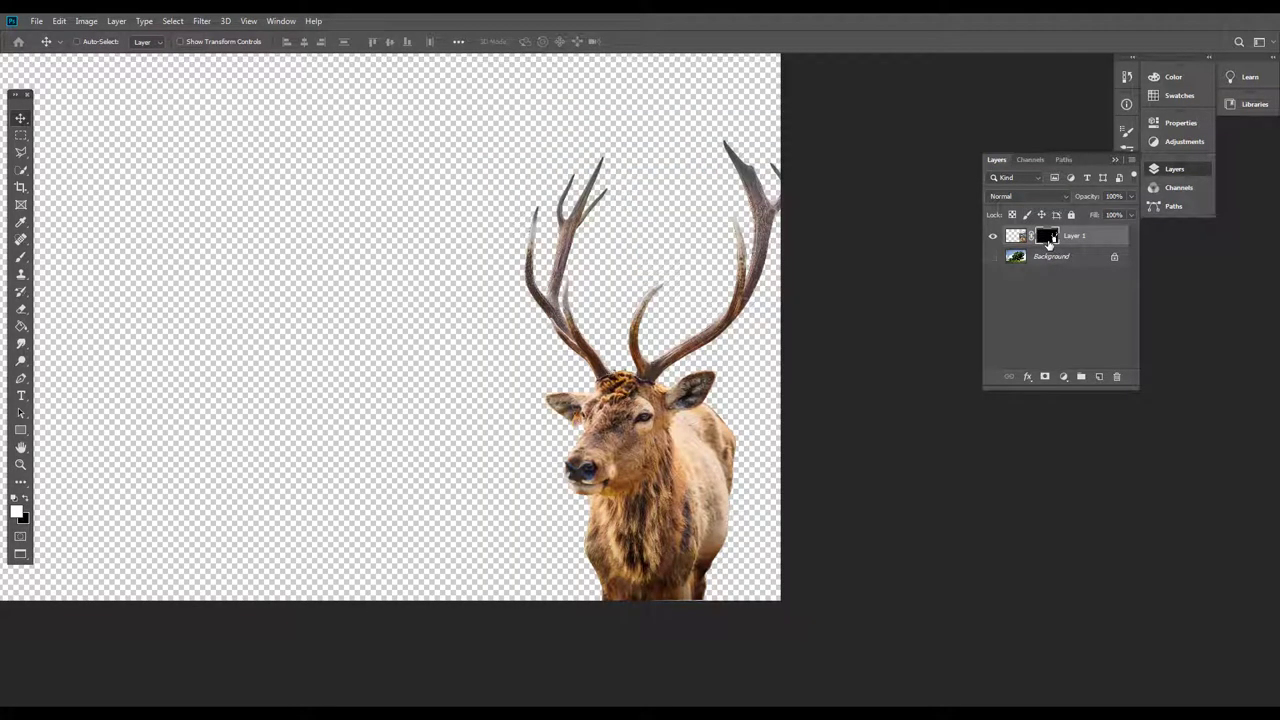
# Examine the masked deer's cutout edges around the head, ears, antler bases and back
pyautogui.scroll(7, 720, 419)
pyautogui.moveTo(713, 422); pyautogui.dragTo(722, 257)
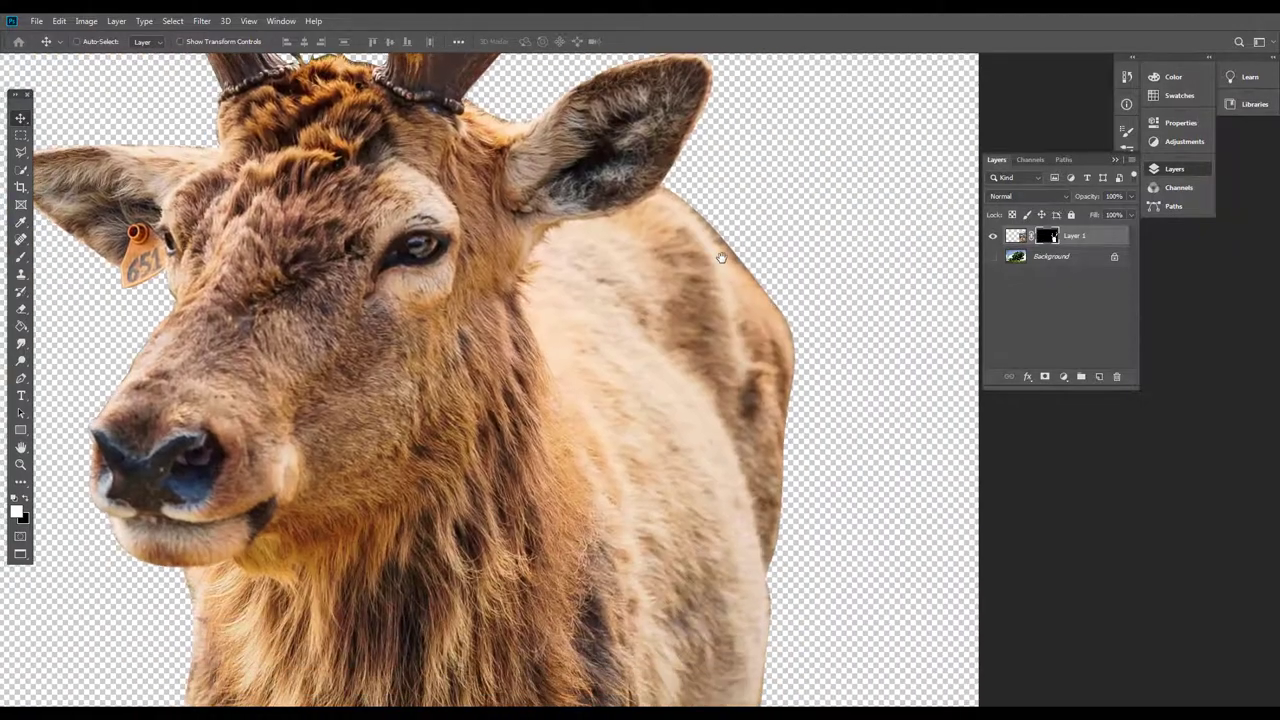
pyautogui.scroll(3, 668, 302)
pyautogui.moveTo(668, 302); pyautogui.dragTo(700, 425)
pyautogui.scroll(-4, 731, 358)
pyautogui.scroll(2, 352, 318)
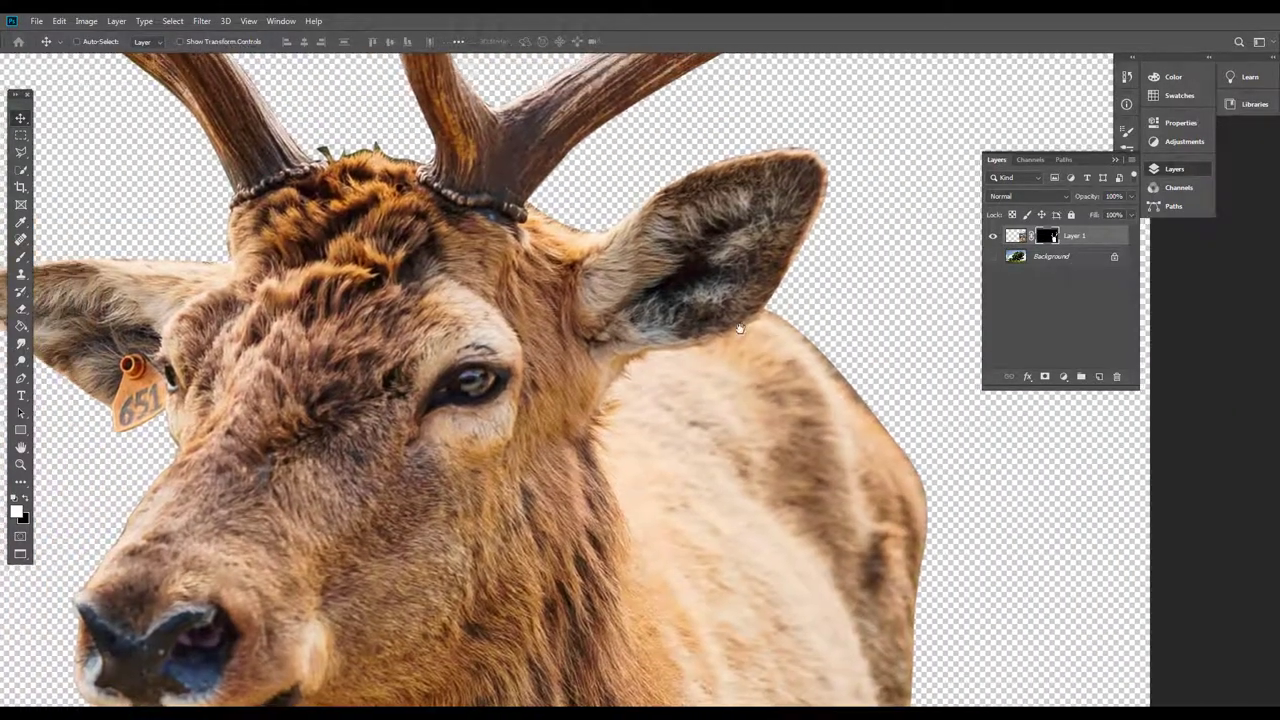
pyautogui.scroll(-3, 629, 373)
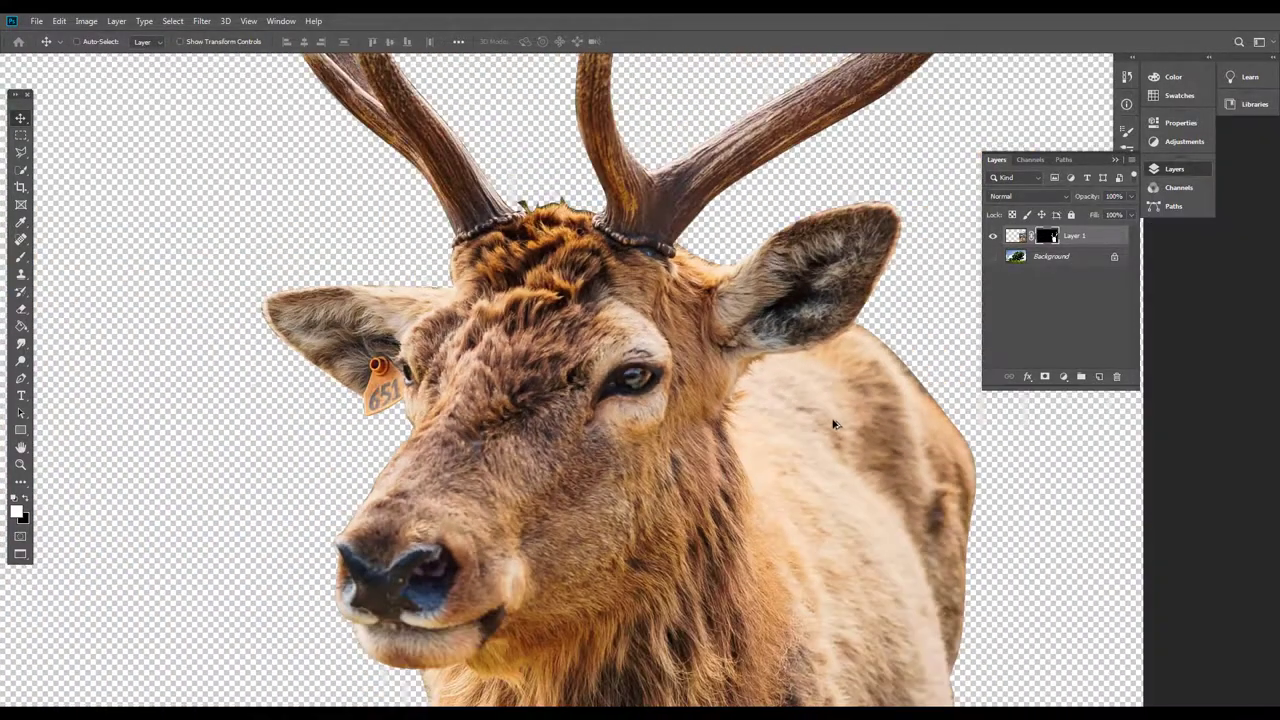
pyautogui.scroll(4, 466, 271)
pyautogui.scroll(-5, 483, 308)
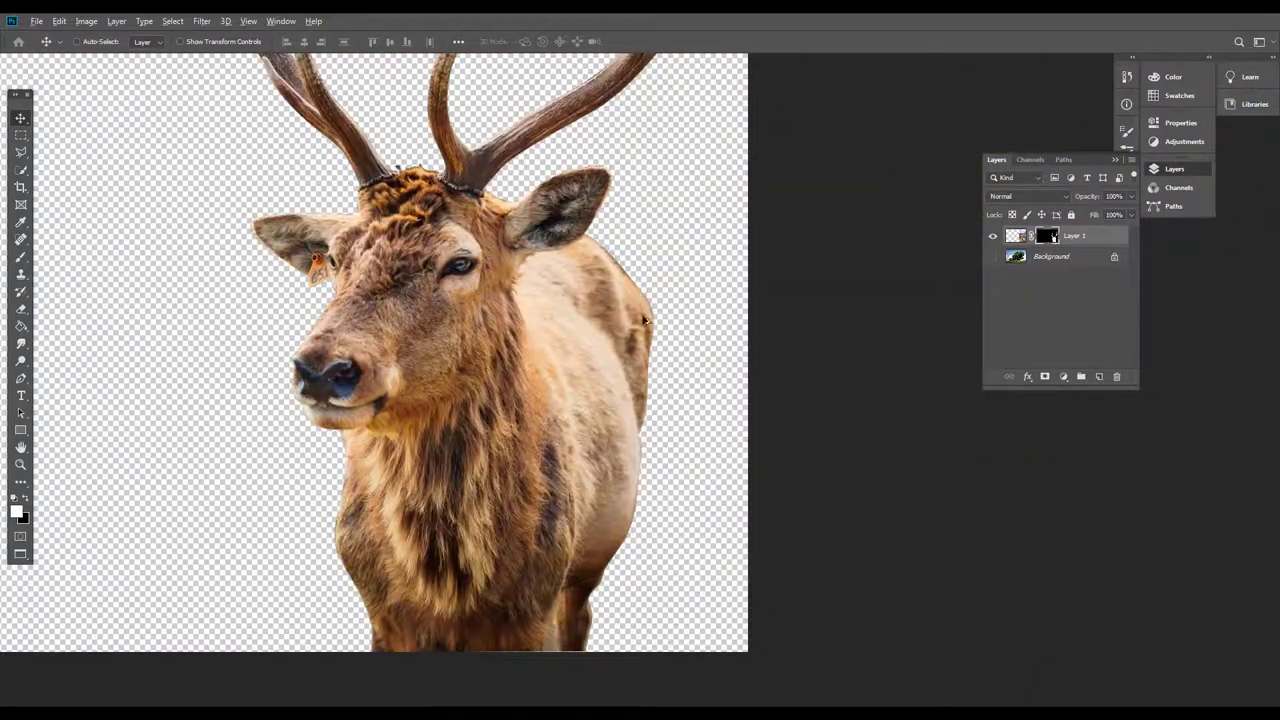
pyautogui.scroll(-3, 645, 320)
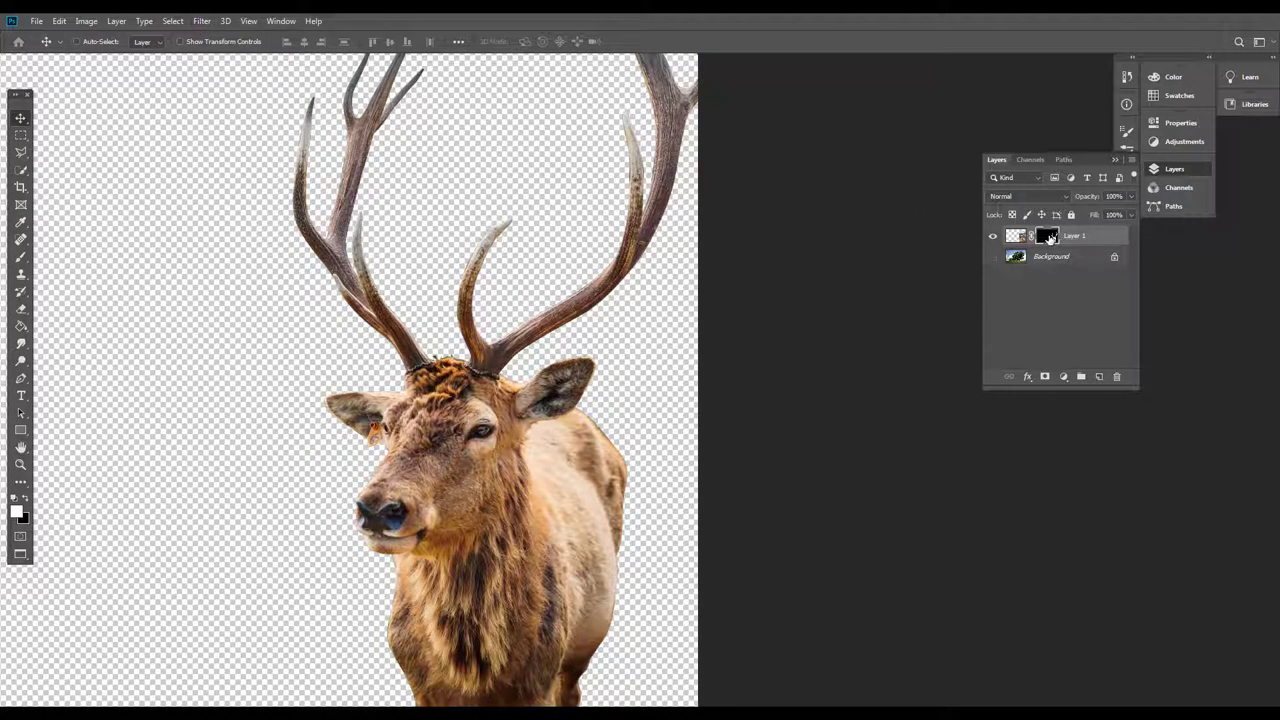
# Start the Minimum filter on Layer 1's mask and test radii including 109.3, 1.9 and 2.8 pixels
pyautogui.click(201, 20)
pyautogui.moveTo(345, 286)
pyautogui.click(393, 336)
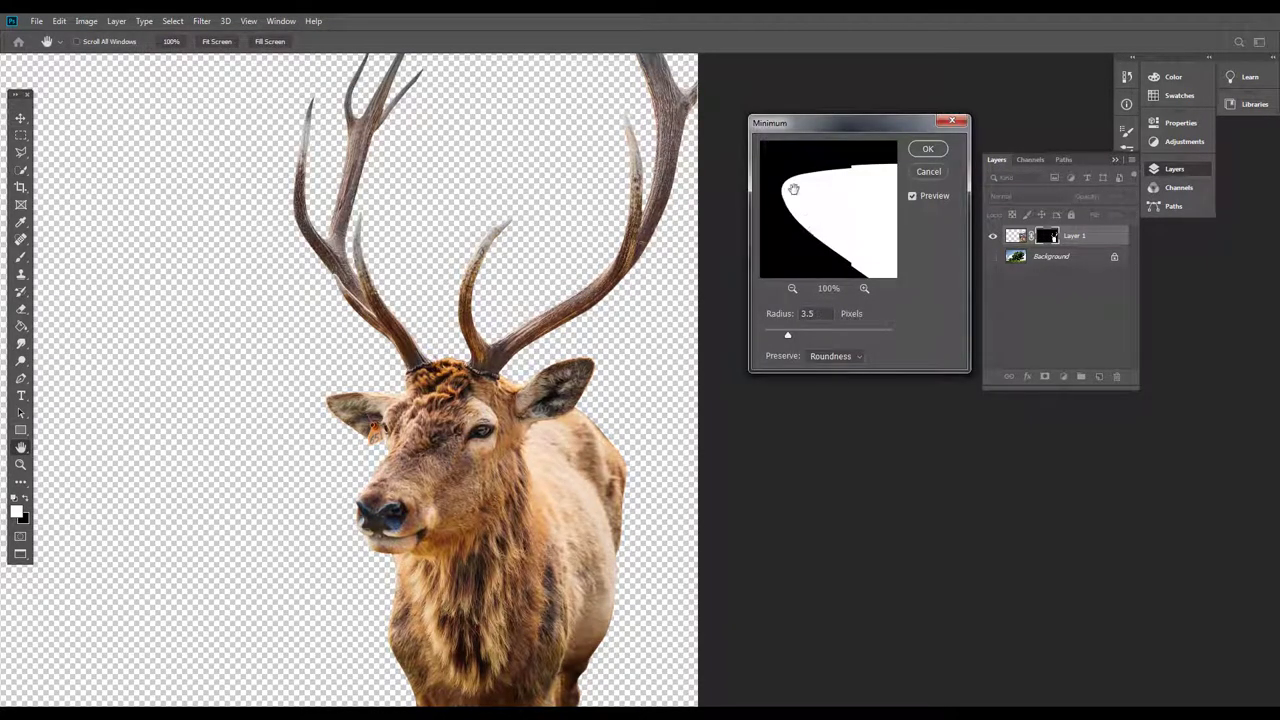
pyautogui.moveTo(808, 231); pyautogui.dragTo(828, 266)
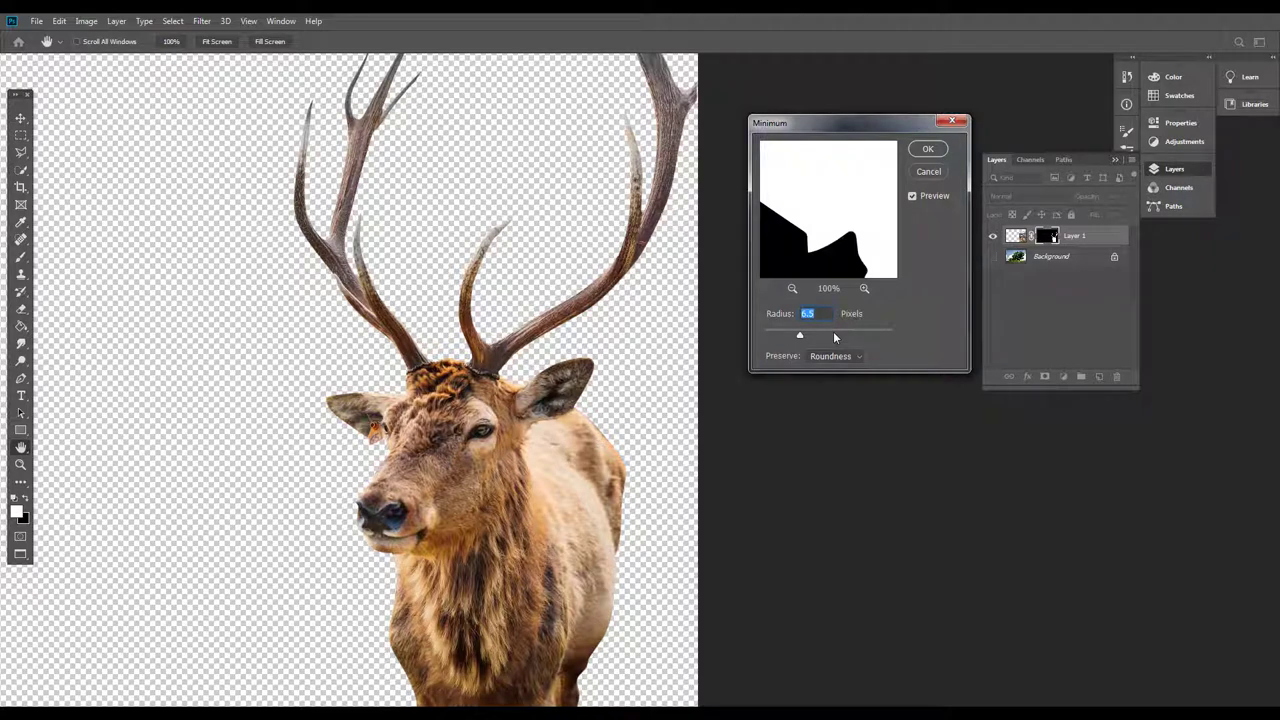
pyautogui.click(838, 335)
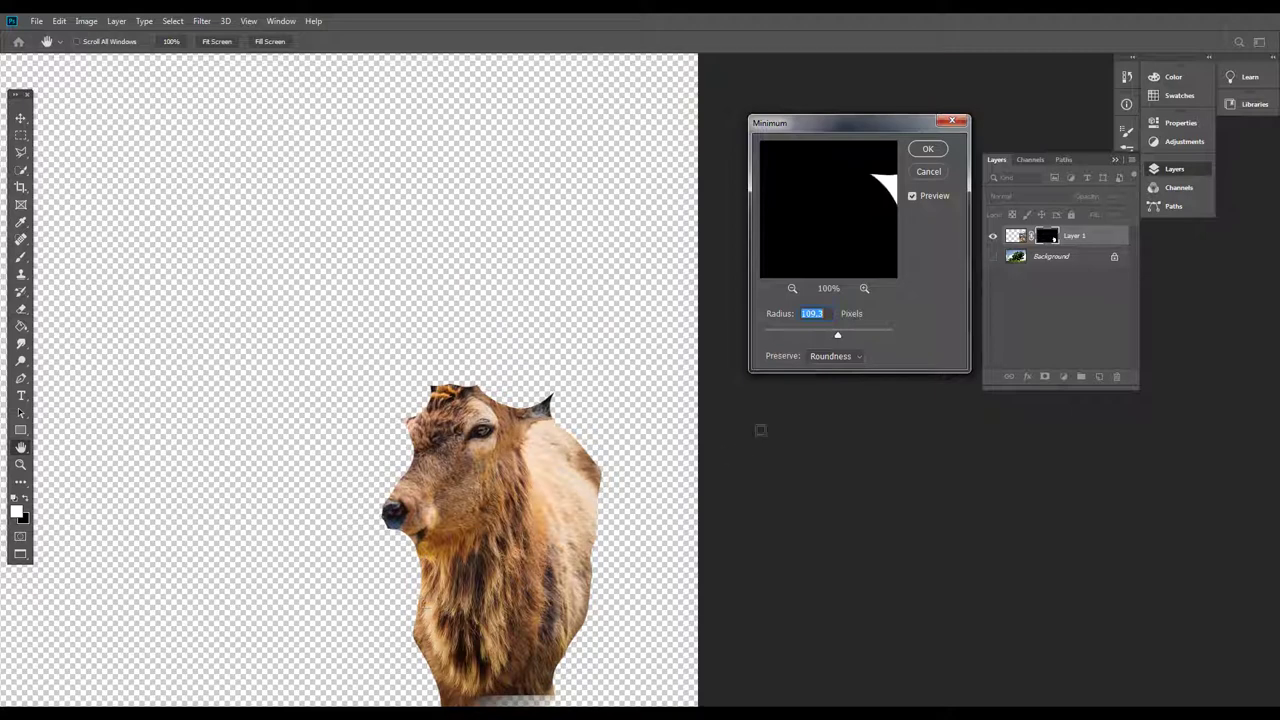
pyautogui.click(775, 335)
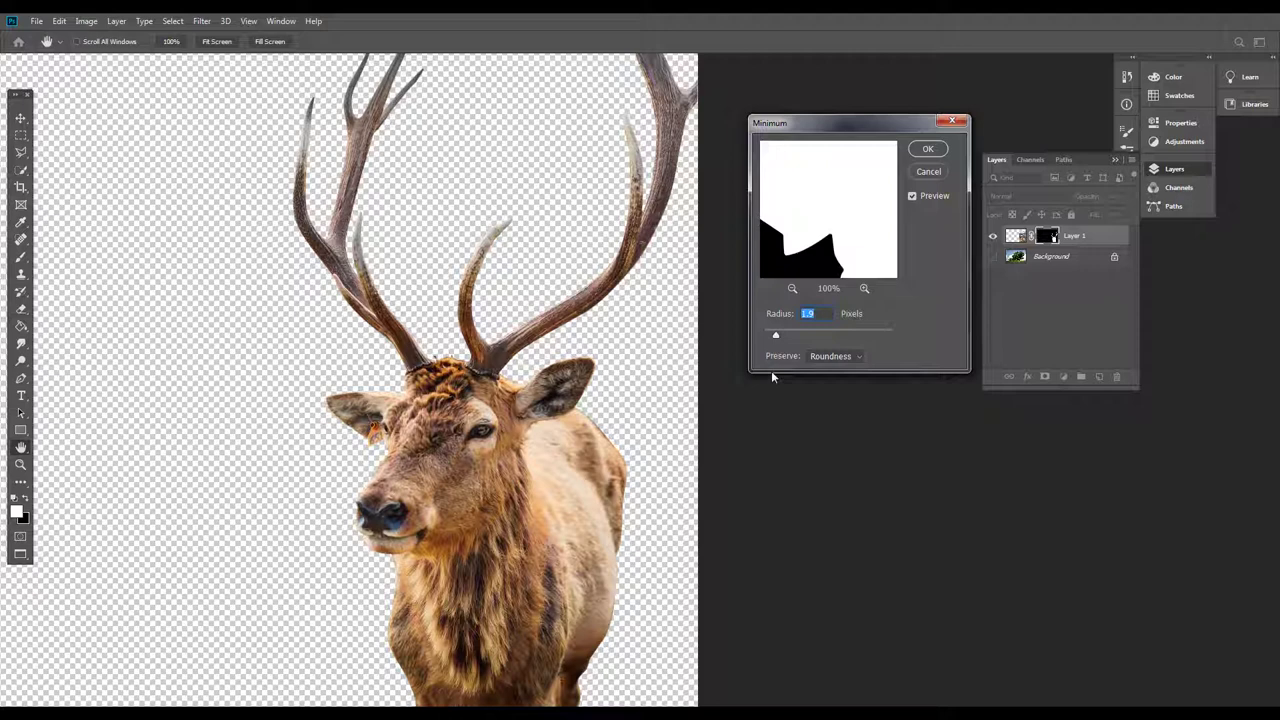
pyautogui.click(783, 335)
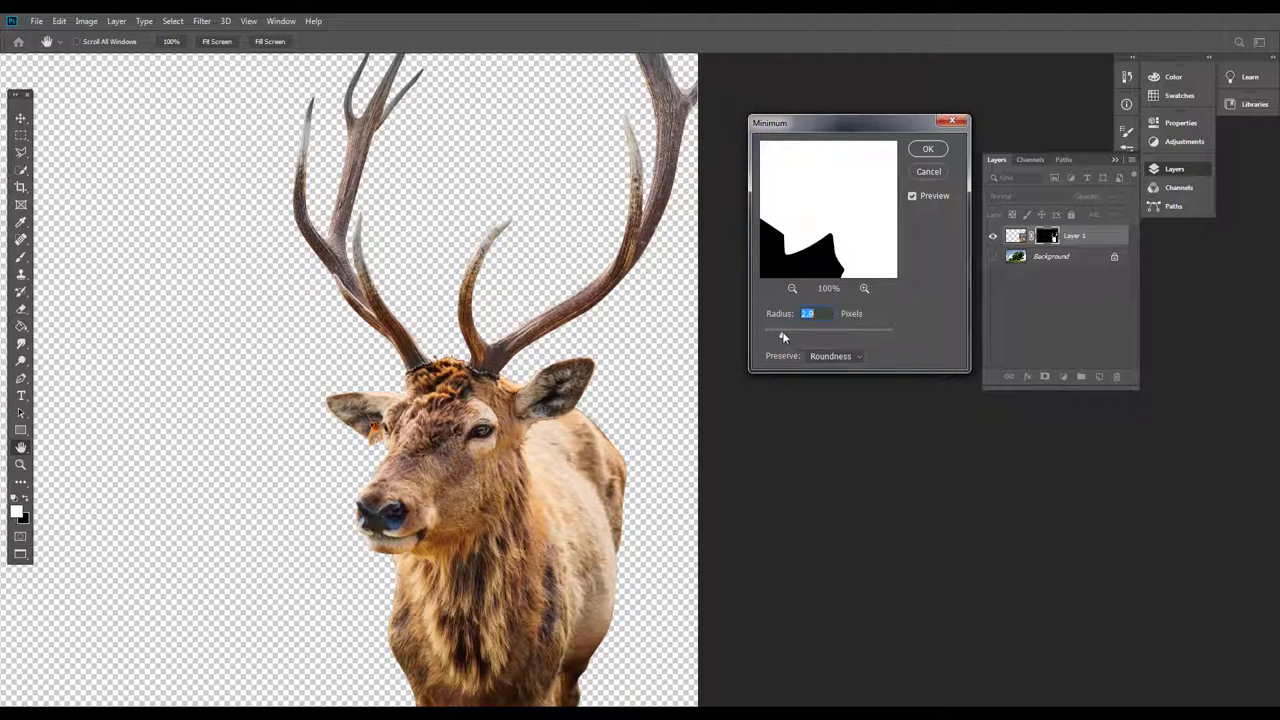
# Apply the Minimum filter to the deer mask with Roundness preserved and a radius of 4.1 pixels
pyautogui.click(836, 356)
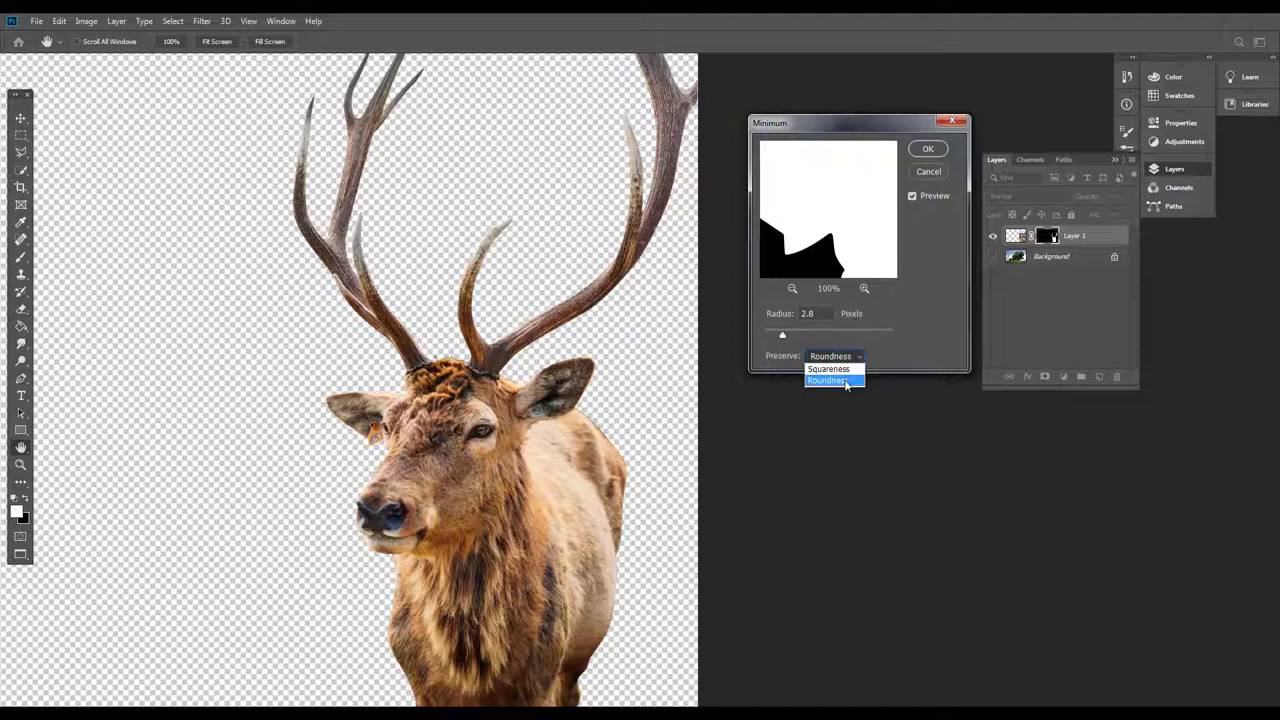
pyautogui.click(845, 381)
pyautogui.moveTo(782, 335); pyautogui.dragTo(793, 335)
pyautogui.moveTo(815, 240); pyautogui.dragTo(844, 209)
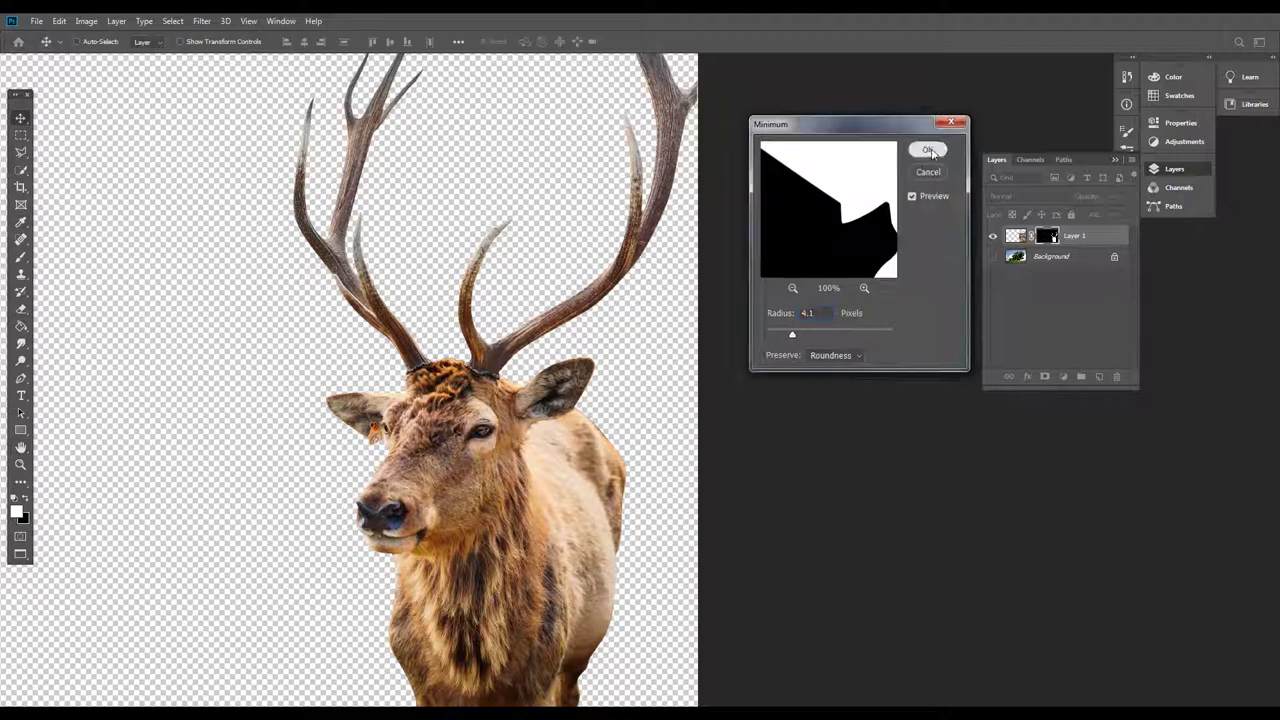
pyautogui.click(928, 149)
pyautogui.press('v')
pyautogui.scroll(3, 712, 314)
pyautogui.scroll(-4, 712, 314)
pyautogui.scroll(-3, 712, 314)
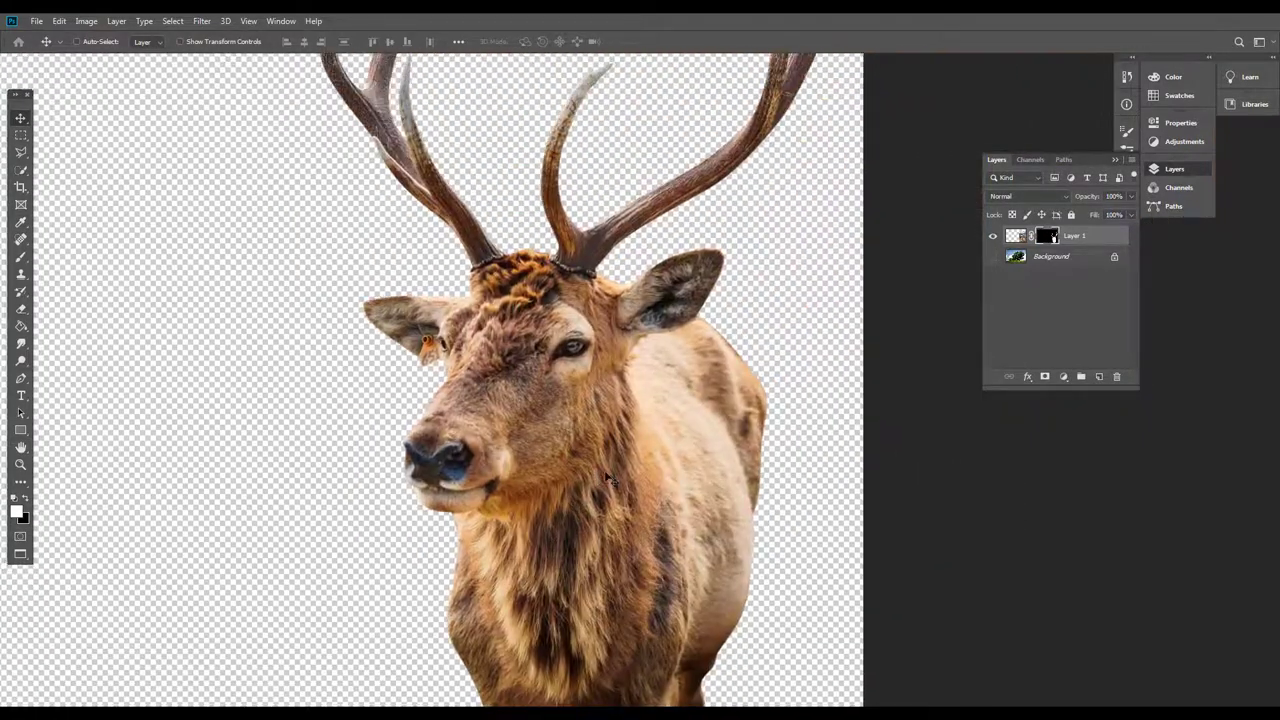
# Try the Maximum filter on the deer mask with Squareness preserved at radii of 14 and 31 pixels, and cancel it
pyautogui.click(201, 20)
pyautogui.moveTo(300, 286)
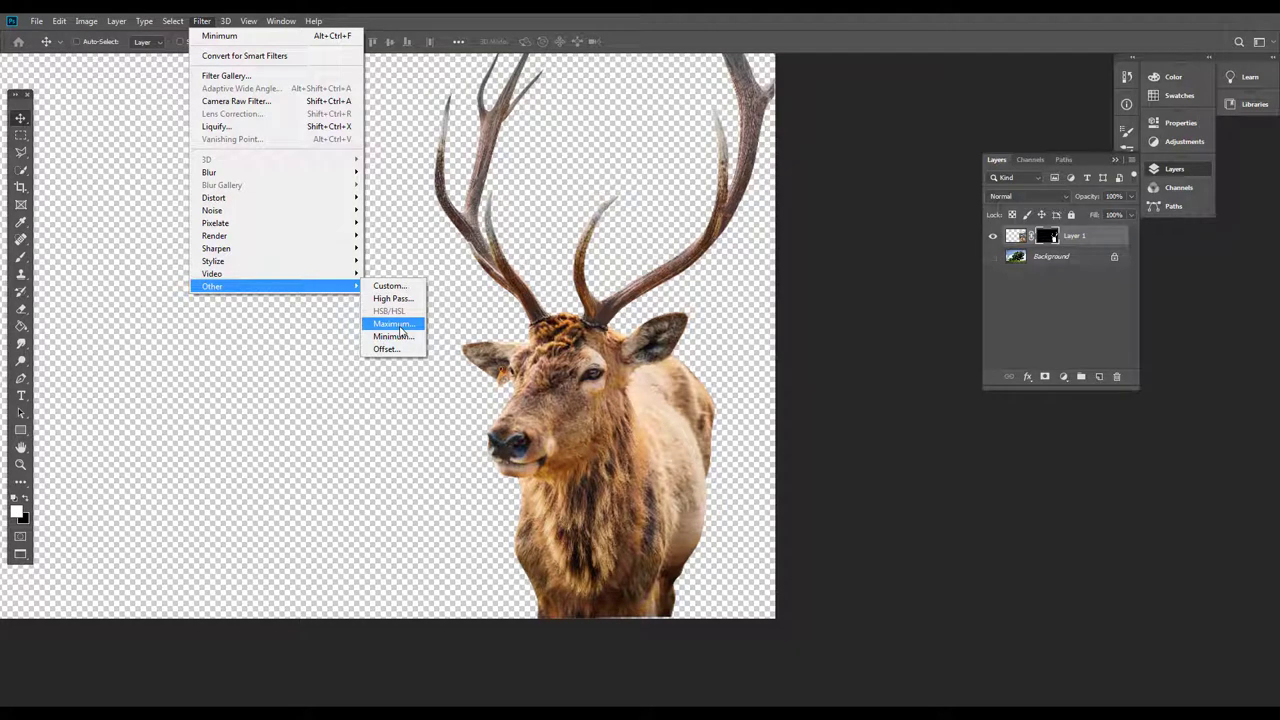
pyautogui.click(400, 326)
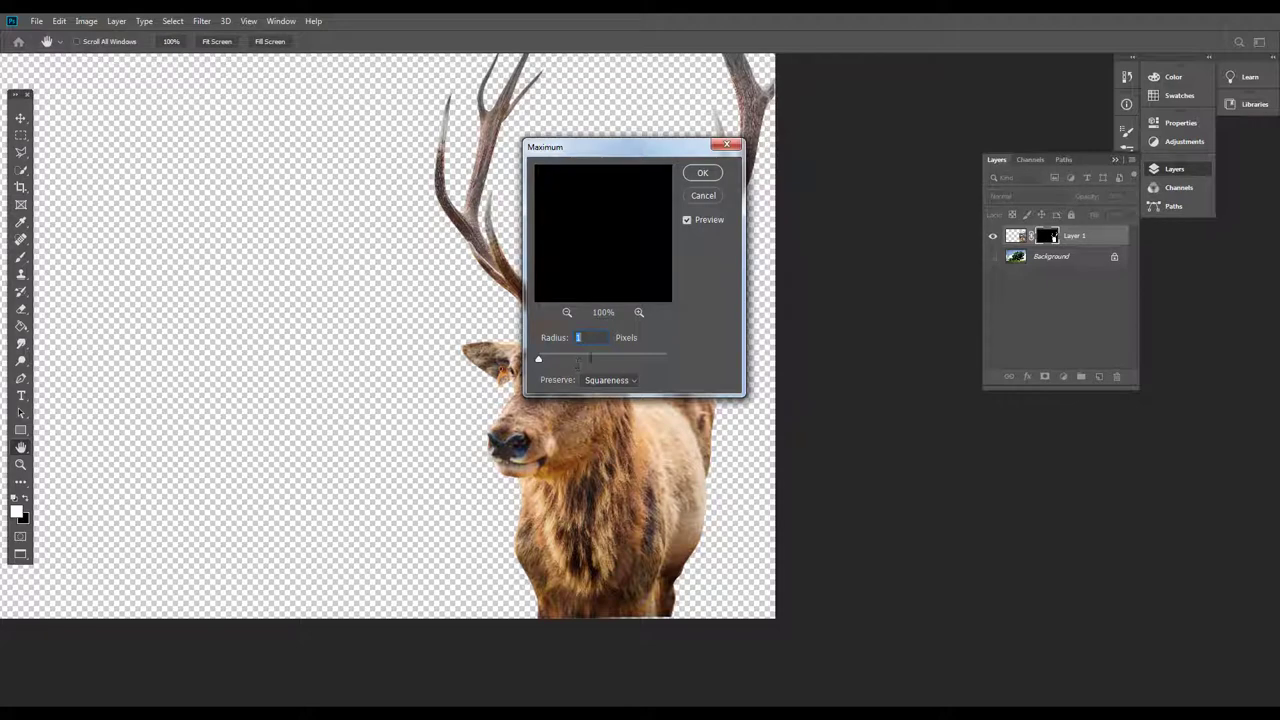
pyautogui.moveTo(592, 358); pyautogui.dragTo(603, 357)
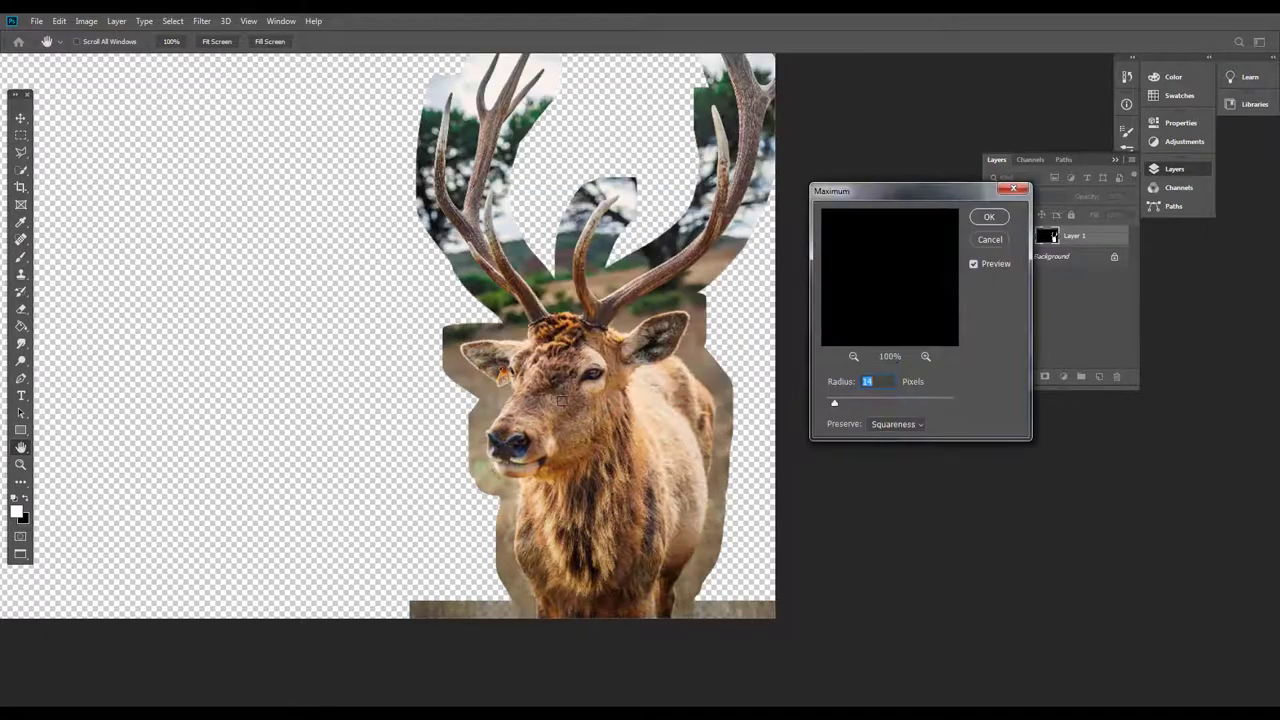
pyautogui.moveTo(834, 402); pyautogui.dragTo(846, 400)
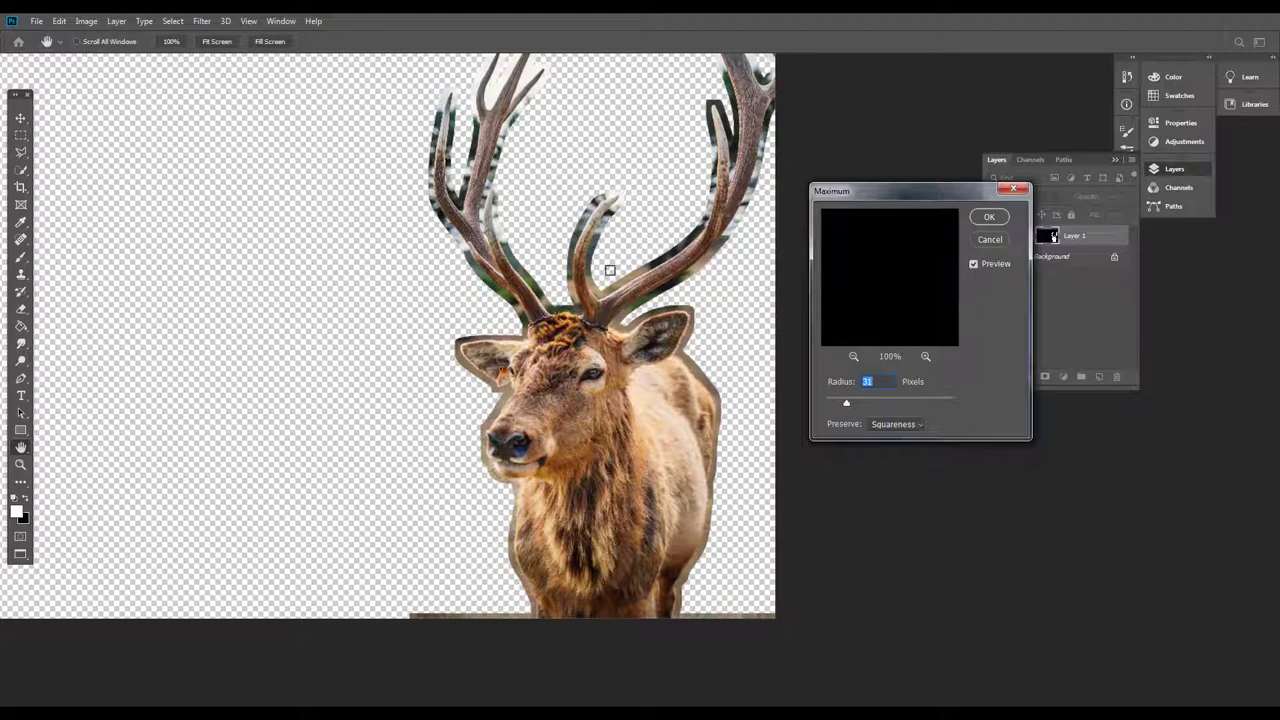
pyautogui.click(989, 241)
# Show the tree photo's Background layer behind the cutout and position the deer in front of the large tree
pyautogui.click(993, 256)
pyautogui.click(993, 256)
pyautogui.click(993, 256)
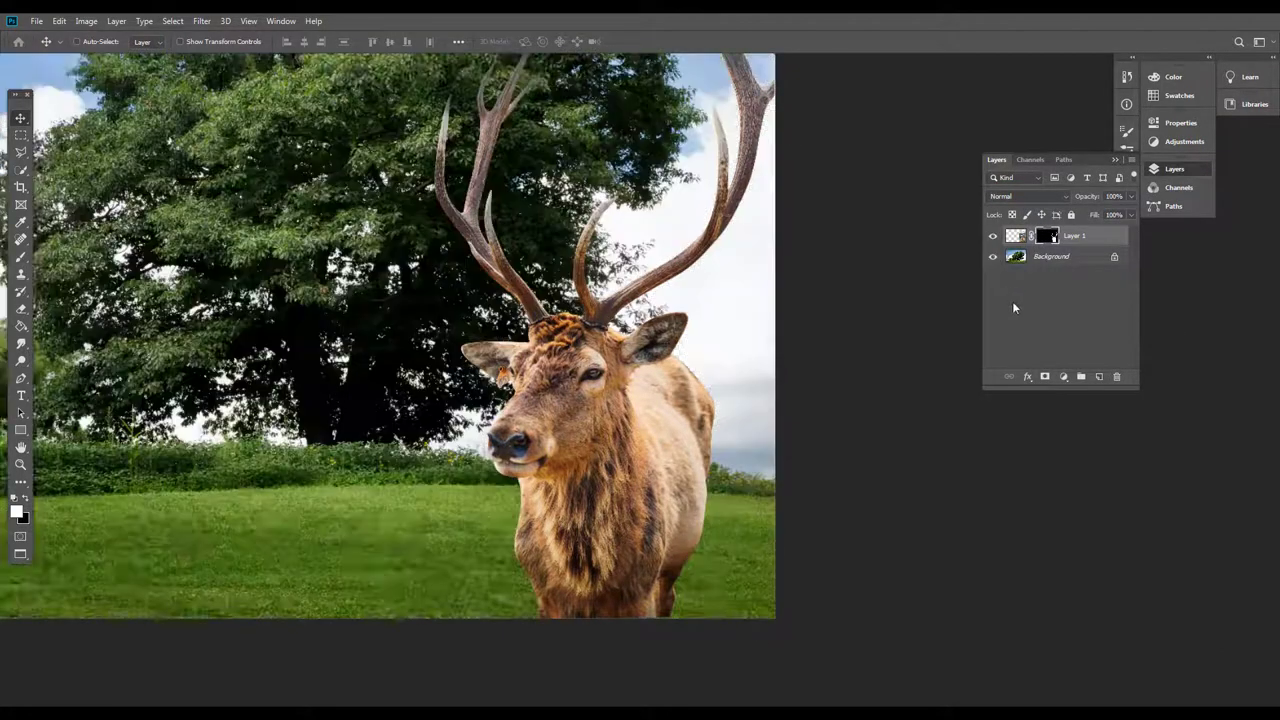
pyautogui.hotkey('ctrl', '0')
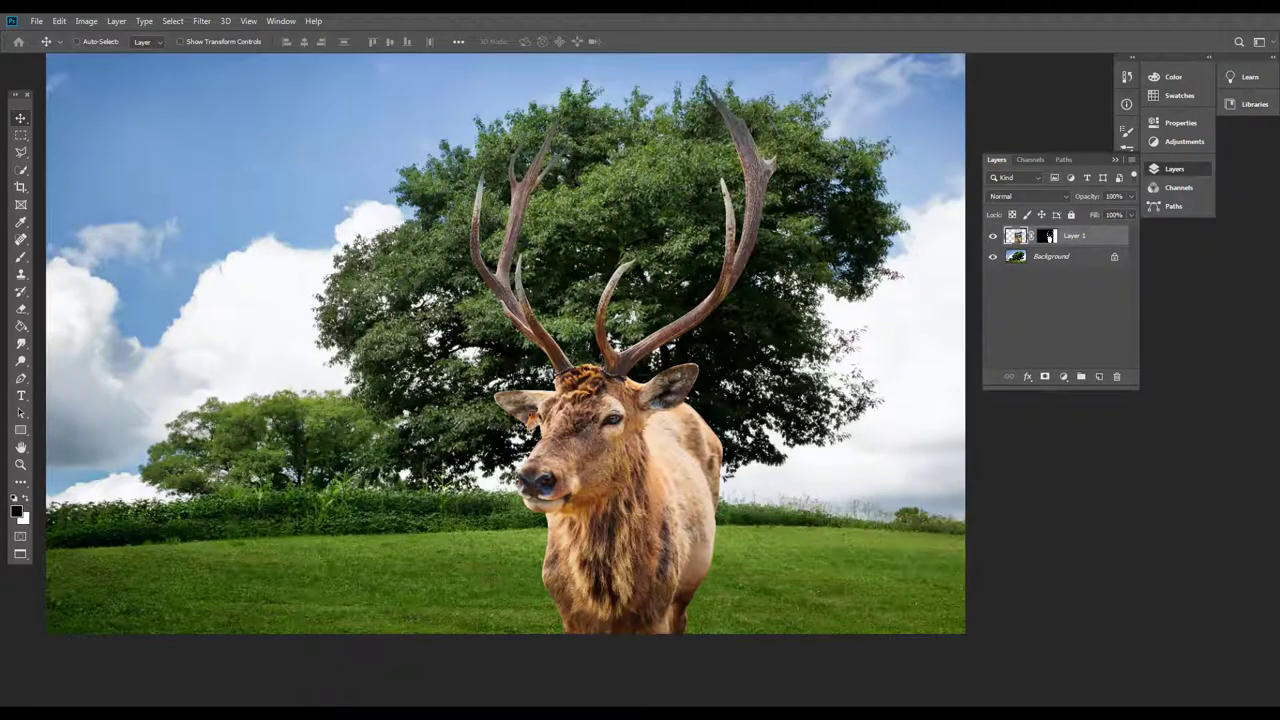
# Convert the tree photo's locked Background layer into a regular editable layer
pyautogui.click(1053, 257)
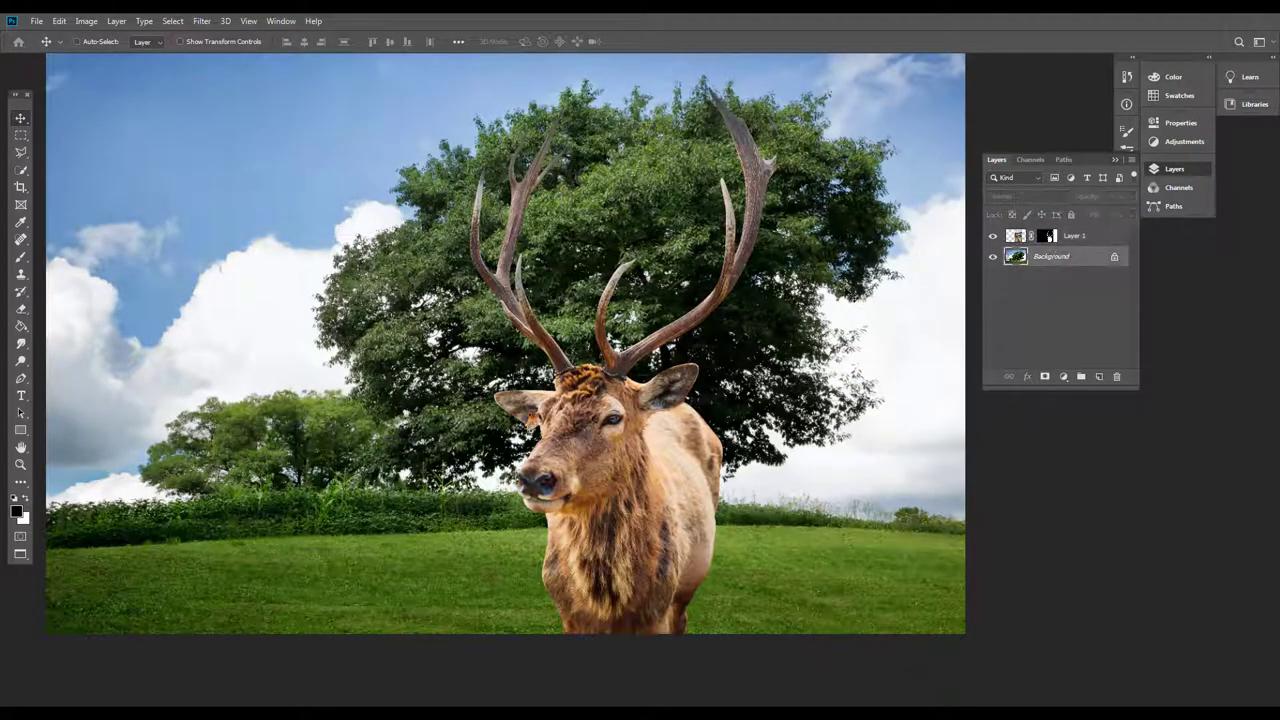
pyautogui.doubleClick(1116, 260)
pyautogui.click(1218, 159)
# Blur the tree photo layer behind the deer with the Gaussian Blur filter
pyautogui.click(202, 21)
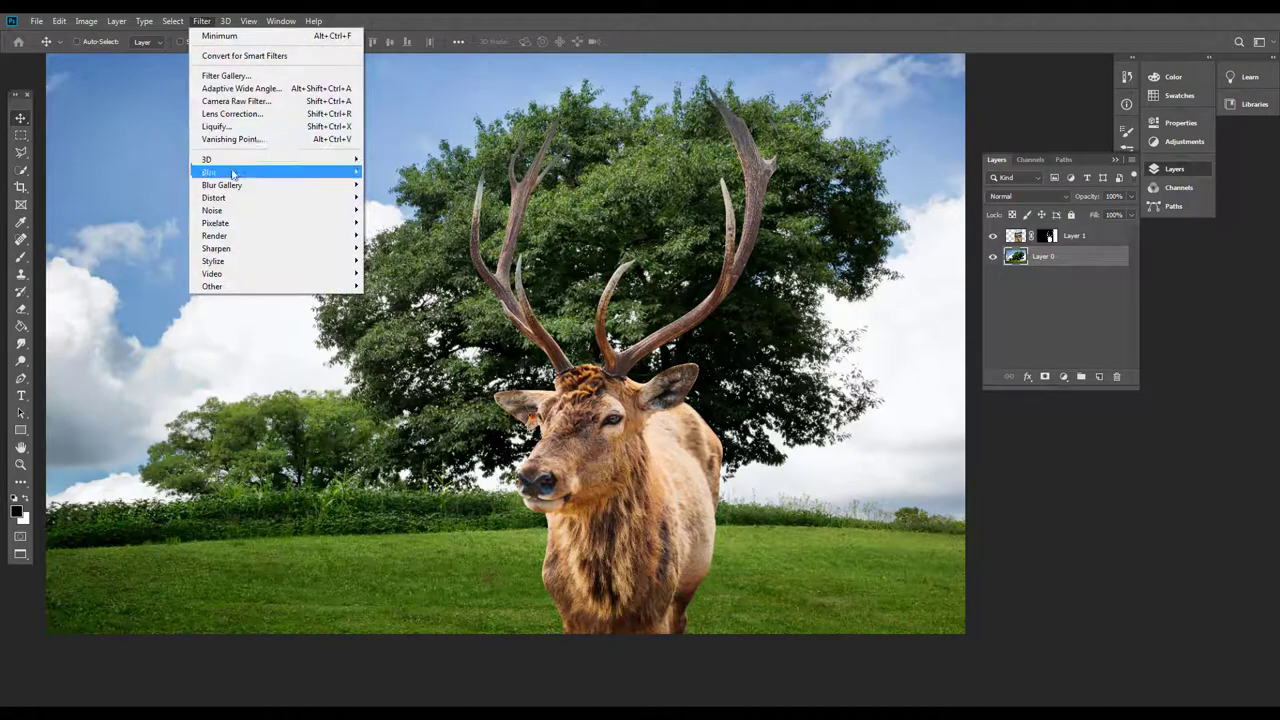
pyautogui.moveTo(314, 174)
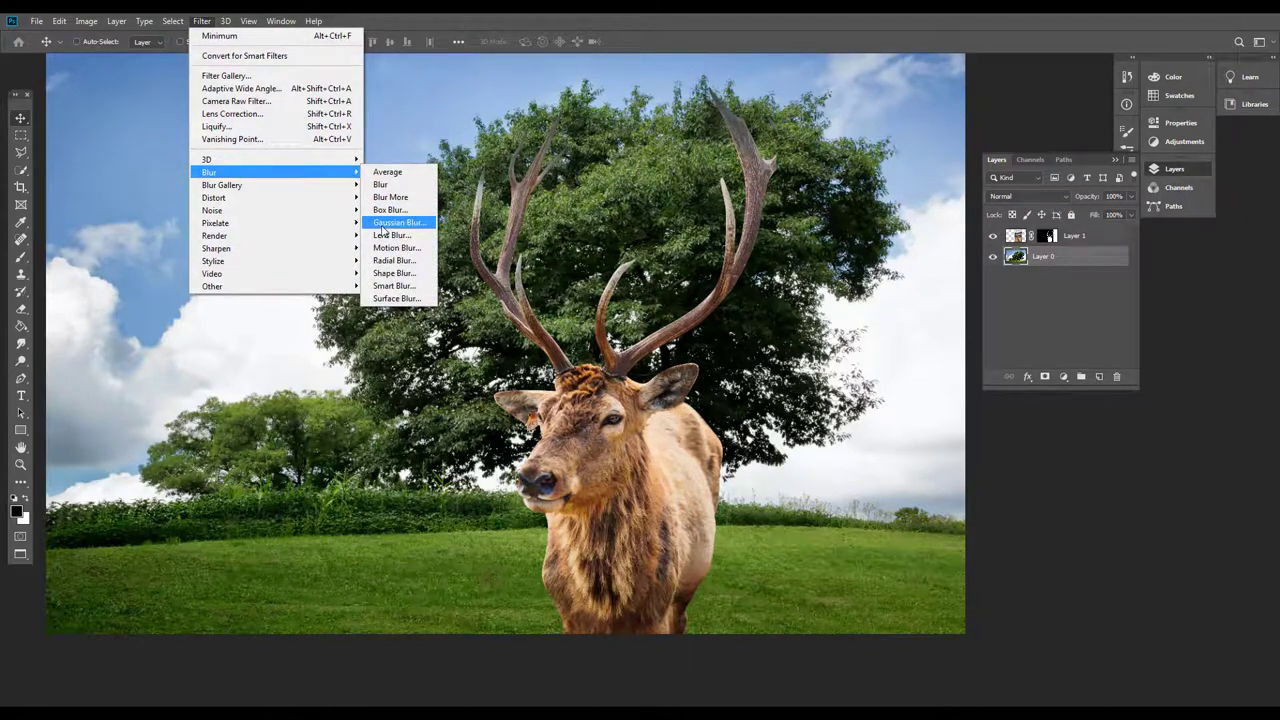
pyautogui.click(381, 224)
pyautogui.moveTo(570, 170); pyautogui.dragTo(143, 119)
pyautogui.moveTo(170, 221); pyautogui.dragTo(248, 224)
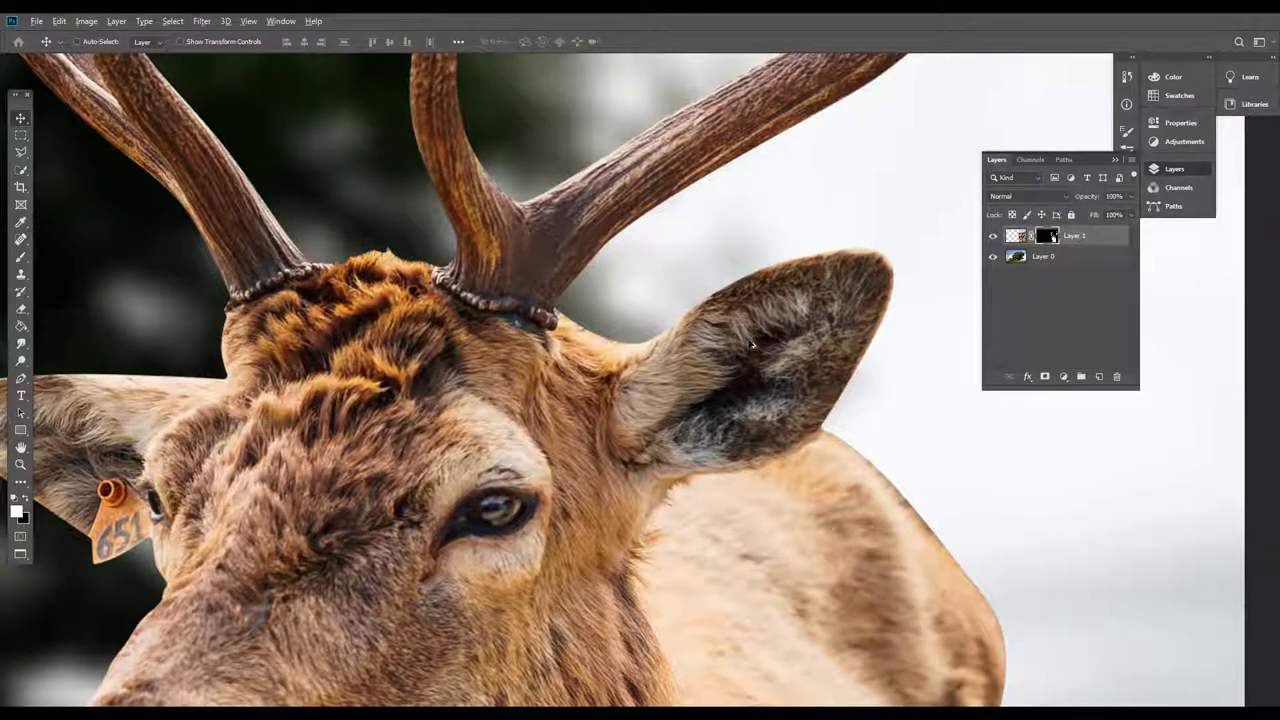
# Restore the fur between the antler base and the upright ear by painting white on the deer's layer mask with a 62 px brush
pyautogui.scroll(2, 735, 325)
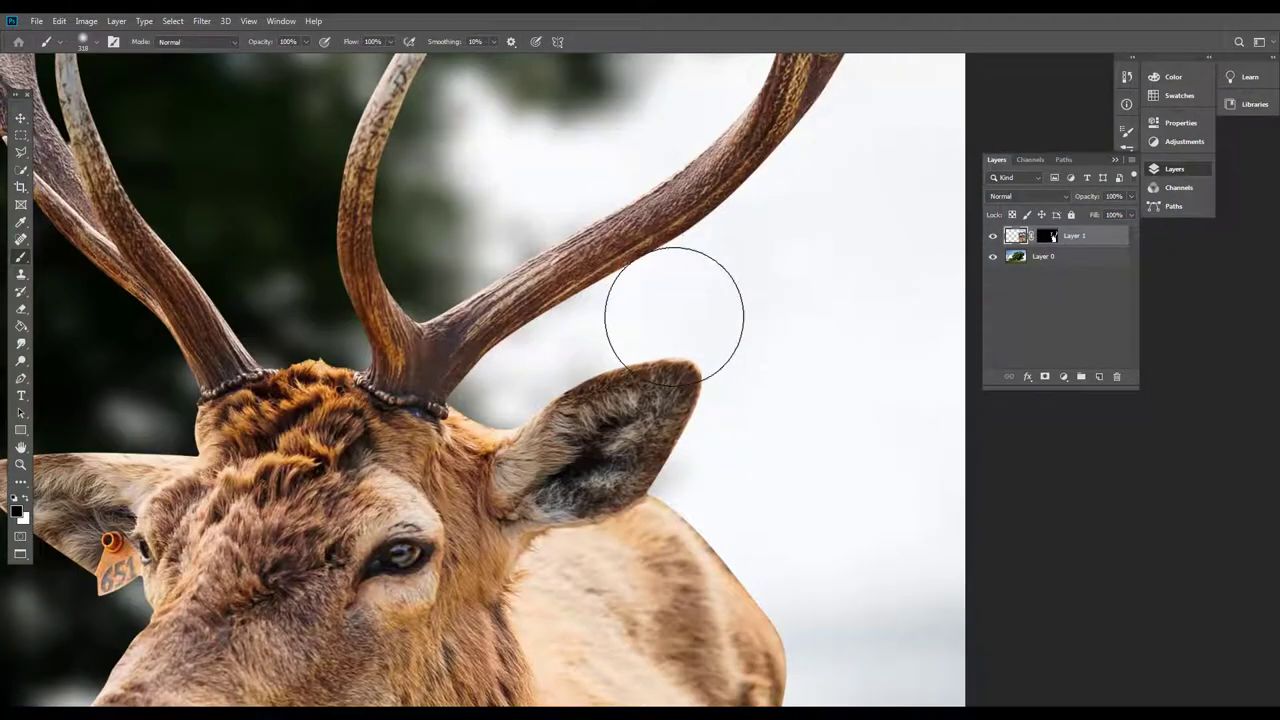
pyautogui.moveTo(682, 302)
pyautogui.mouseDown()
pyautogui.moveTo(812, 301)
pyautogui.moveTo(614, 337)
pyautogui.moveTo(676, 323)
pyautogui.moveTo(682, 300)
pyautogui.mouseUp()
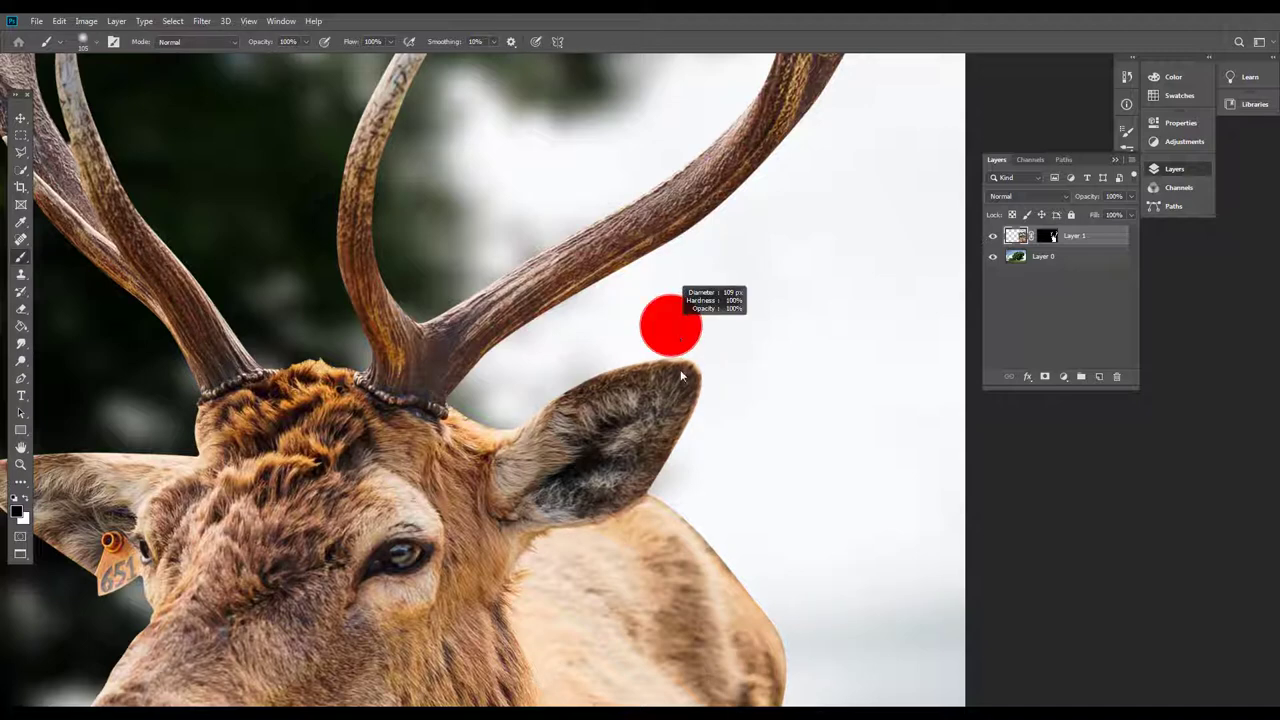
pyautogui.moveTo(678, 392); pyautogui.dragTo(671, 120)
pyautogui.rightClick(689, 331)
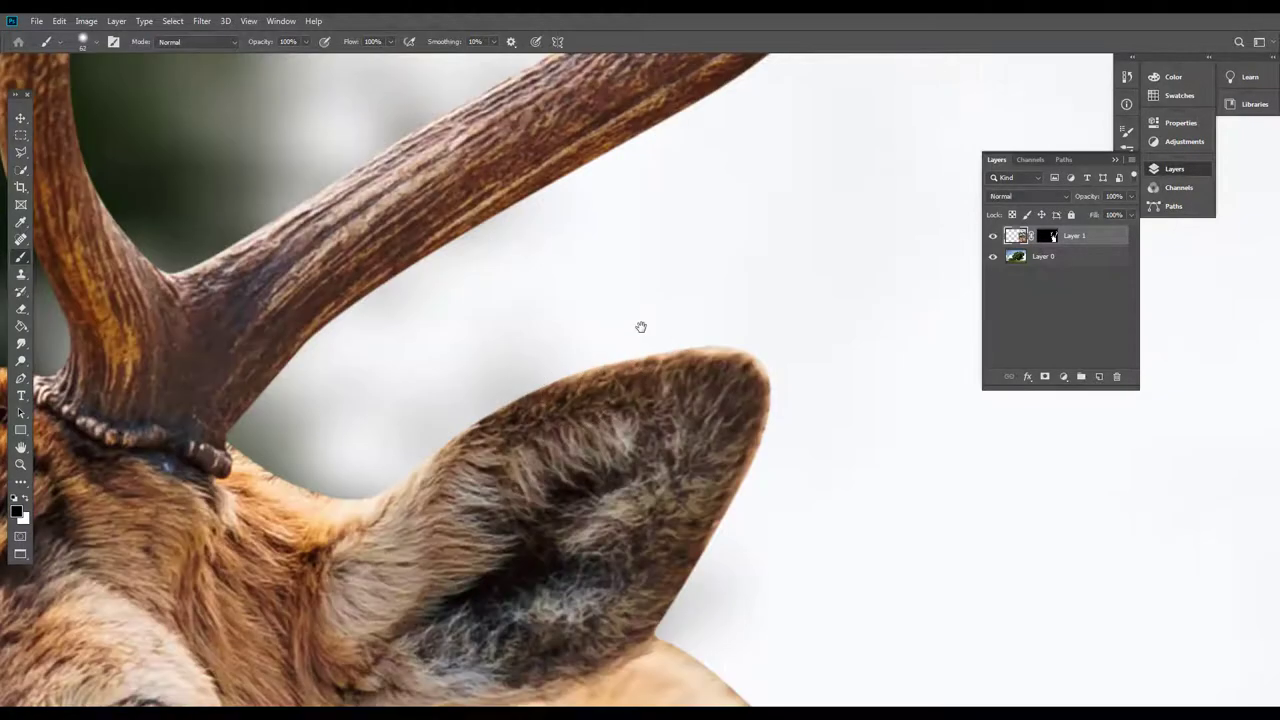
pyautogui.moveTo(640, 327); pyautogui.dragTo(646, 322)
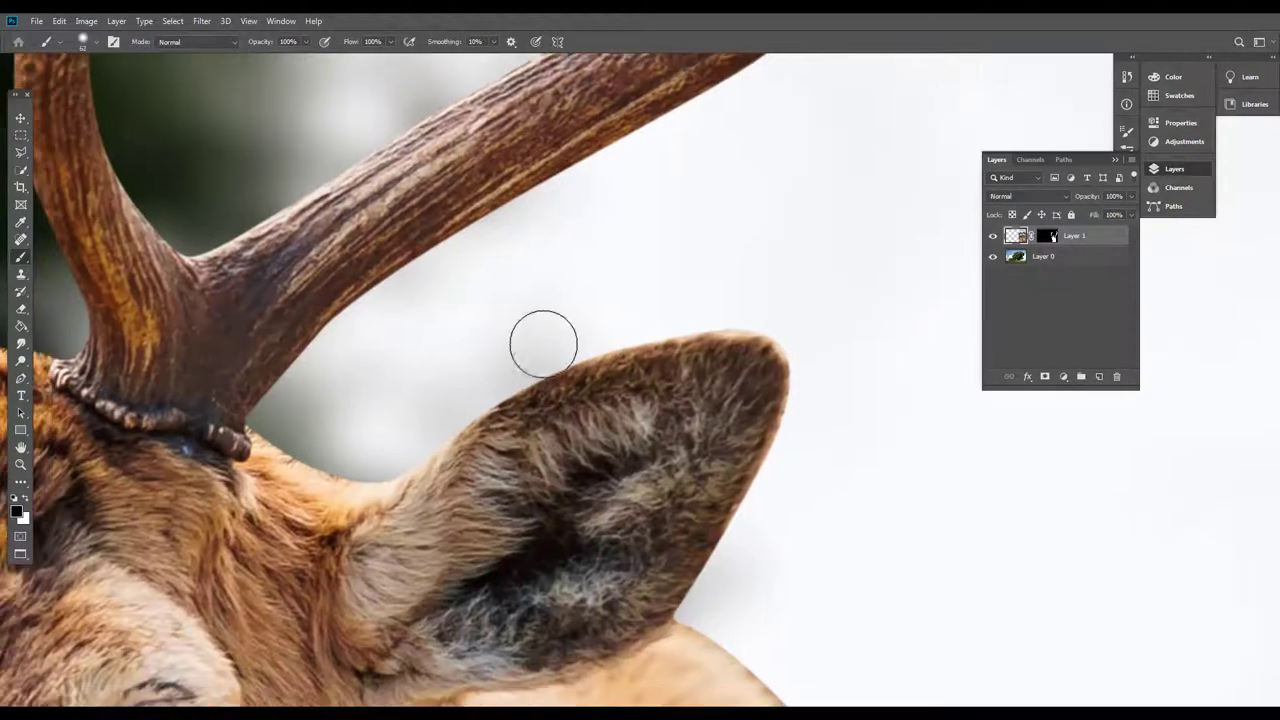
pyautogui.moveTo(728, 362); pyautogui.dragTo(754, 354)
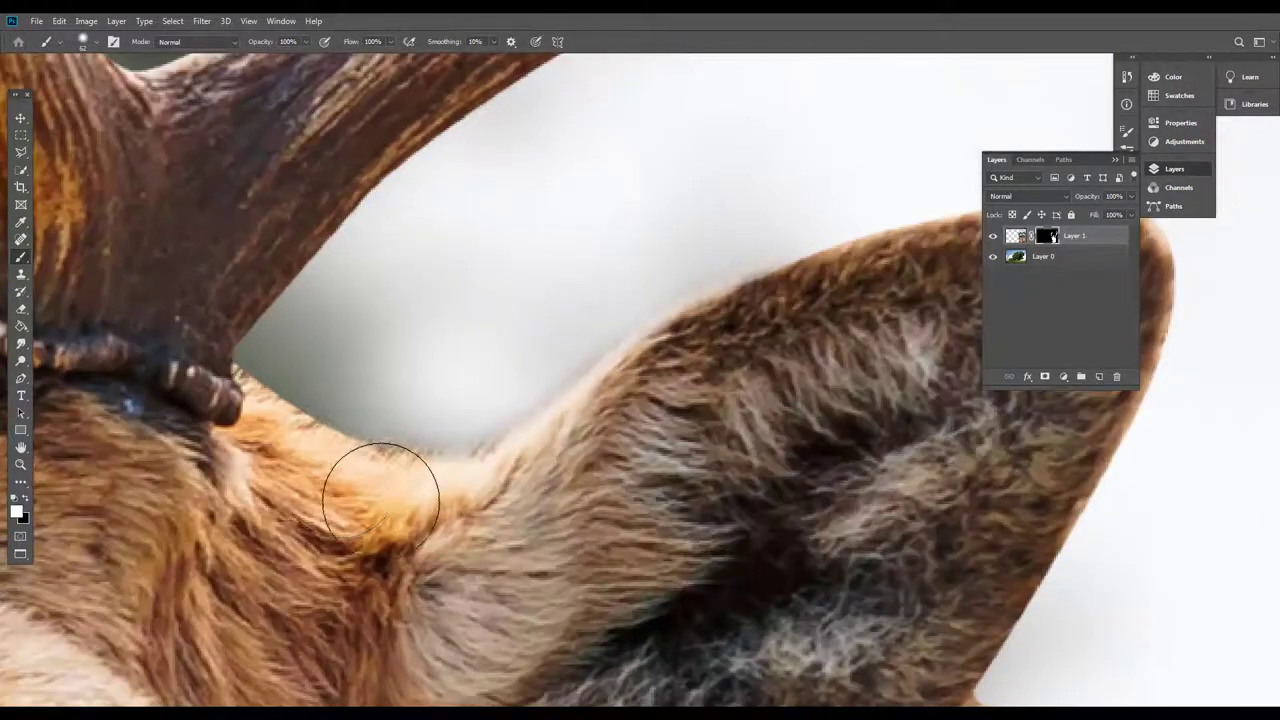
pyautogui.moveTo(380, 486)
pyautogui.mouseDown()
pyautogui.moveTo(278, 456)
pyautogui.moveTo(297, 482)
pyautogui.moveTo(230, 424)
pyautogui.moveTo(263, 471)
pyautogui.moveTo(206, 416)
pyautogui.moveTo(268, 499)
pyautogui.moveTo(212, 427)
pyautogui.moveTo(319, 503)
pyautogui.moveTo(289, 466)
pyautogui.mouseUp()
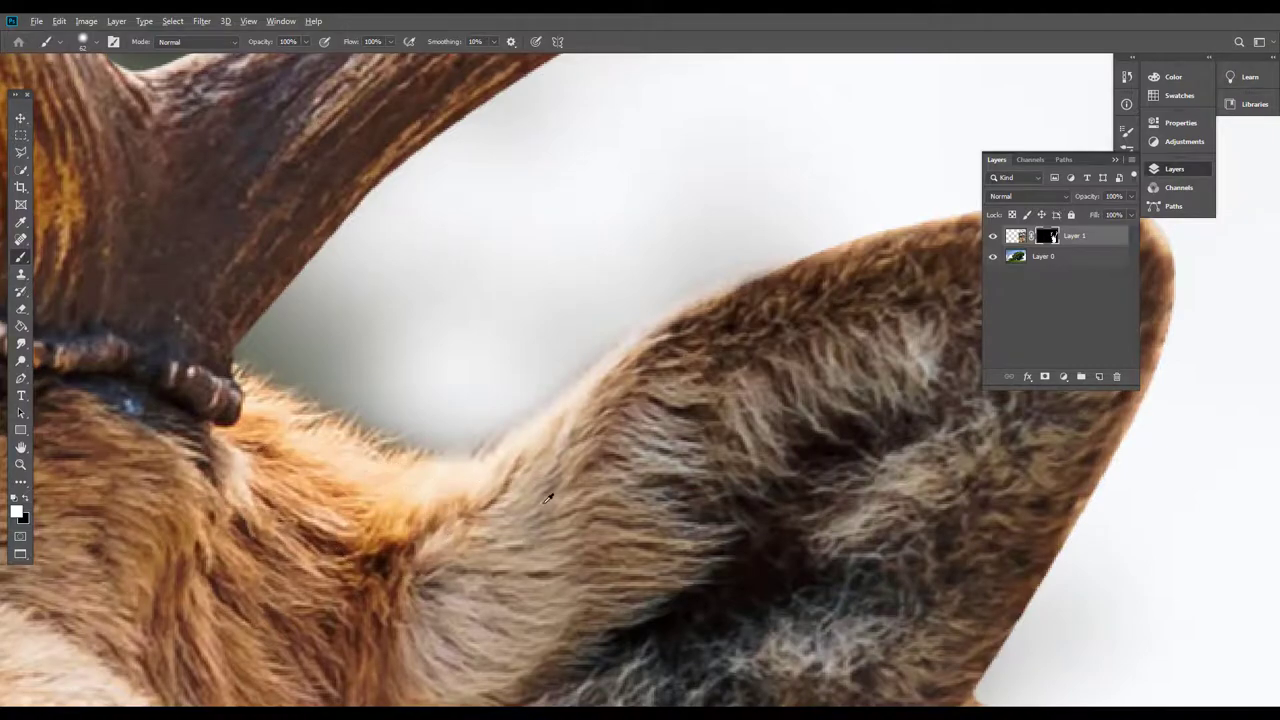
# Paint white on the deer's mask with a 23 px brush to bring back the fur tips on the crown between the antlers
pyautogui.hotkey('ctrl', '-')
pyautogui.moveTo(640, 400)
pyautogui.mouseDown()
pyautogui.moveTo(905, 415)
pyautogui.moveTo(788, 615)
pyautogui.moveTo(848, 512)
pyautogui.mouseUp()
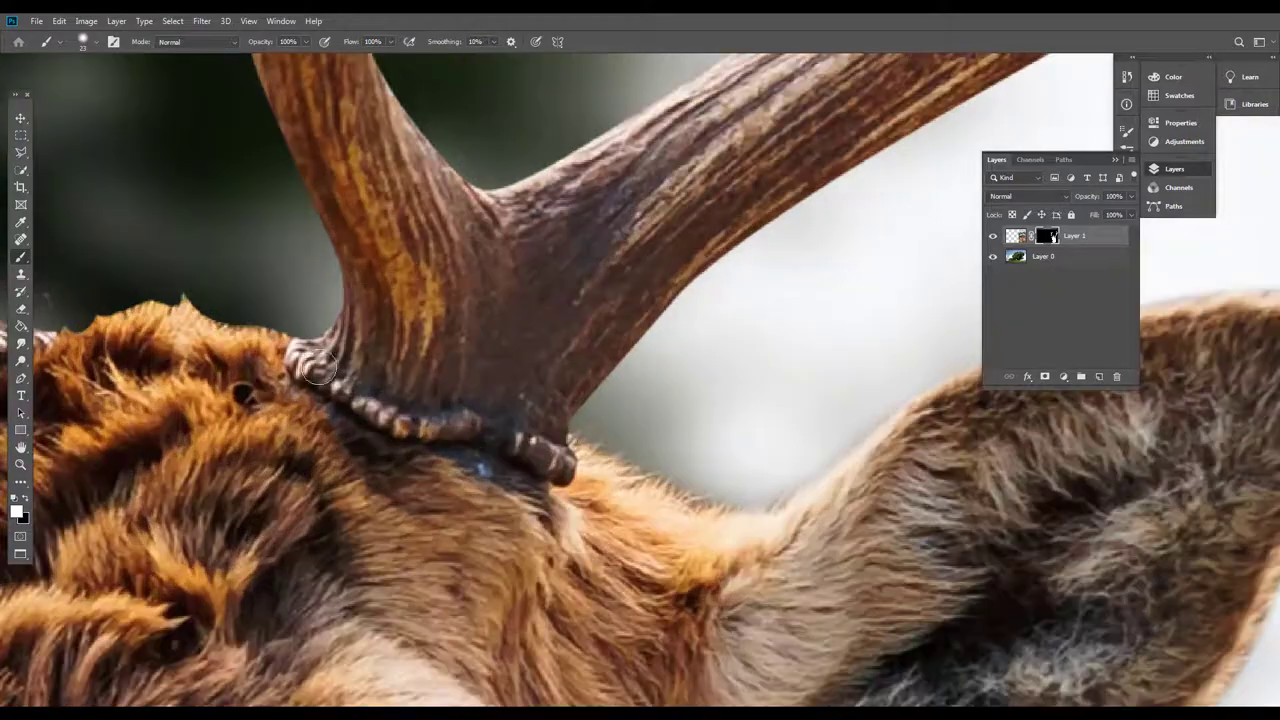
pyautogui.moveTo(320, 370)
pyautogui.mouseDown()
pyautogui.moveTo(283, 345)
pyautogui.moveTo(330, 338)
pyautogui.moveTo(355, 298)
pyautogui.moveTo(322, 342)
pyautogui.moveTo(268, 347)
pyautogui.moveTo(182, 320)
pyautogui.moveTo(129, 329)
pyautogui.moveTo(472, 351)
pyautogui.mouseUp()
pyautogui.moveTo(375, 352); pyautogui.dragTo(474, 334)
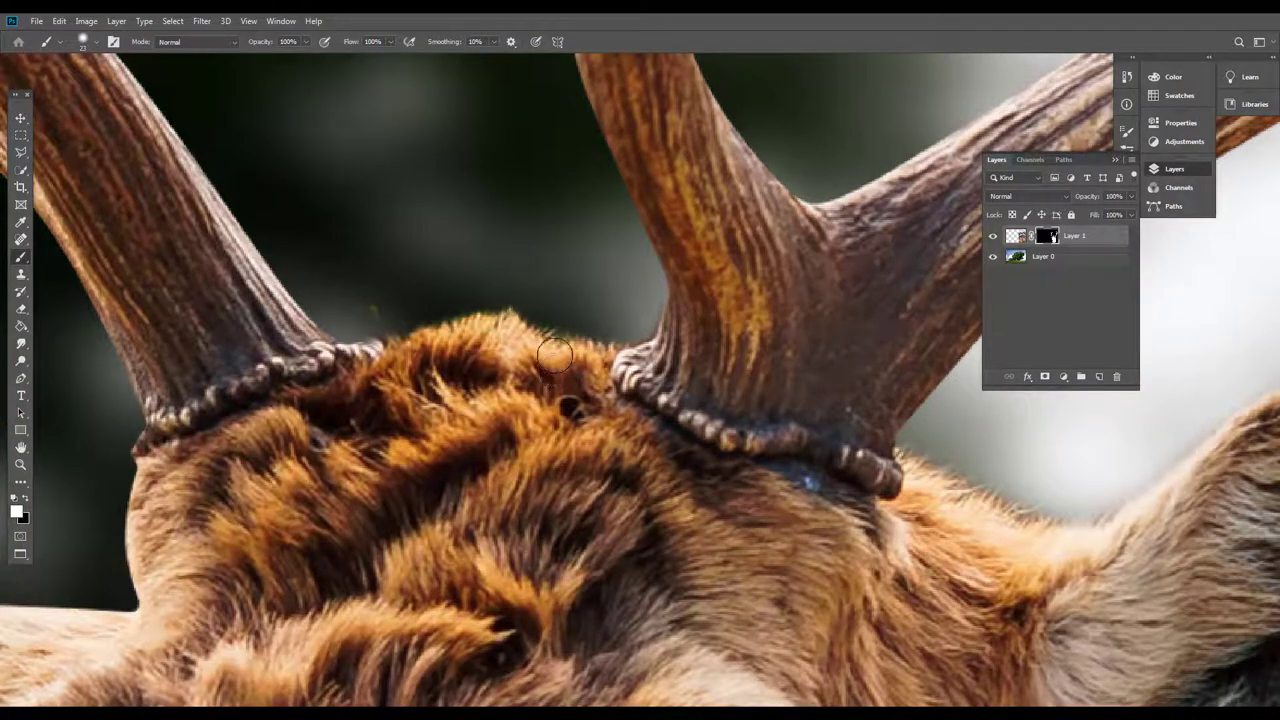
pyautogui.moveTo(549, 352)
pyautogui.mouseDown()
pyautogui.moveTo(652, 360)
pyautogui.moveTo(678, 338)
pyautogui.mouseUp()
pyautogui.moveTo(683, 219); pyautogui.dragTo(765, 209)
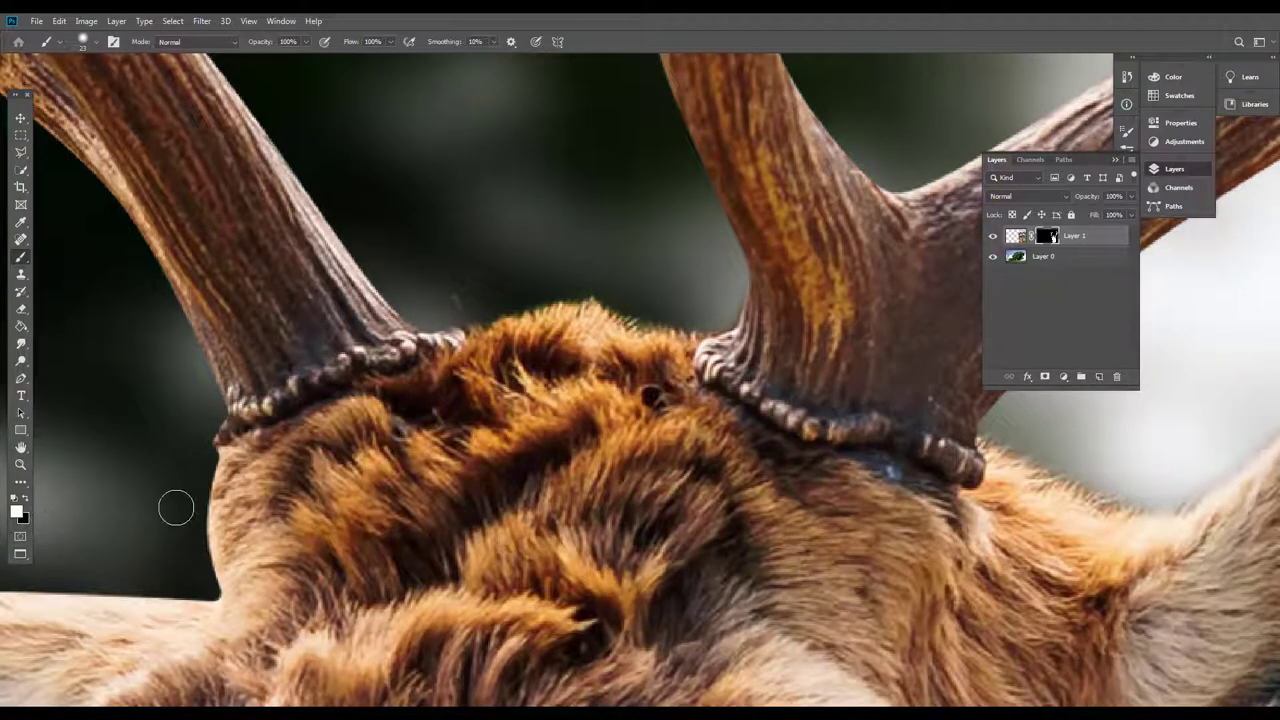
# Restore the soft fur edge around the tagged ear and down the side of the deer's face by painting white on the mask
pyautogui.press('x')
pyautogui.scroll(2, 463, 283)
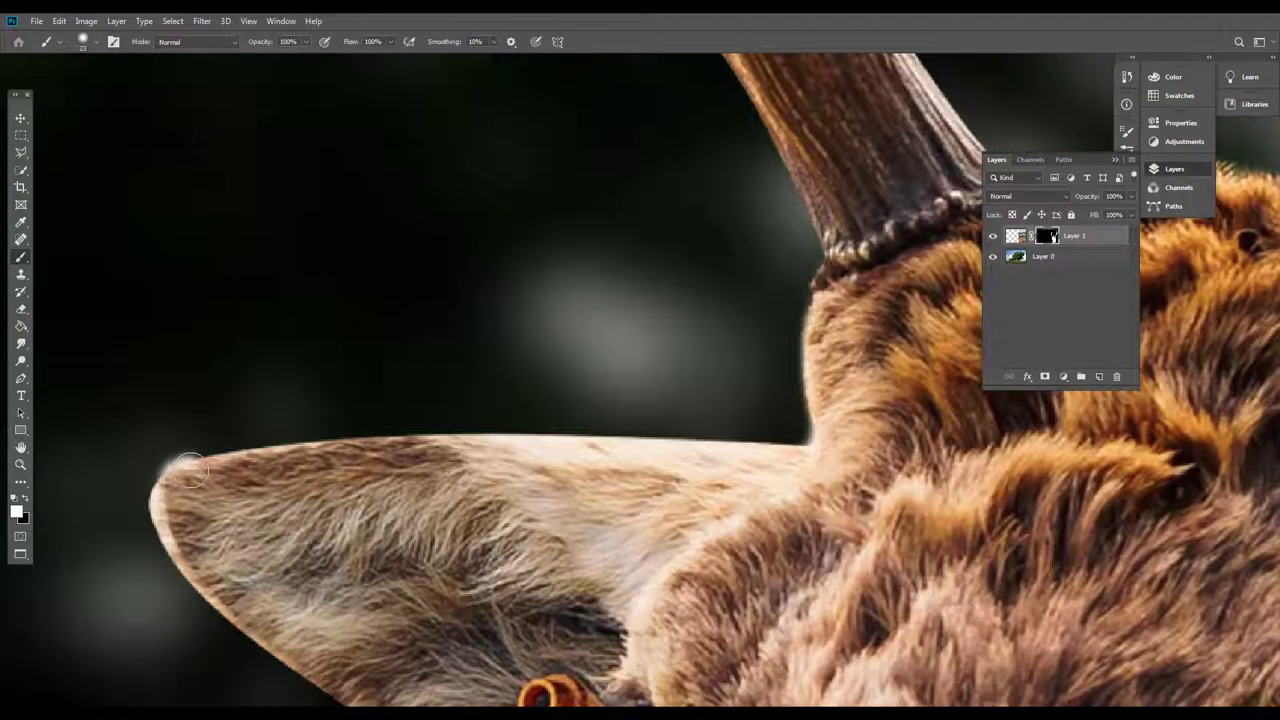
pyautogui.moveTo(190, 470)
pyautogui.mouseDown()
pyautogui.moveTo(330, 448)
pyautogui.moveTo(551, 448)
pyautogui.mouseUp()
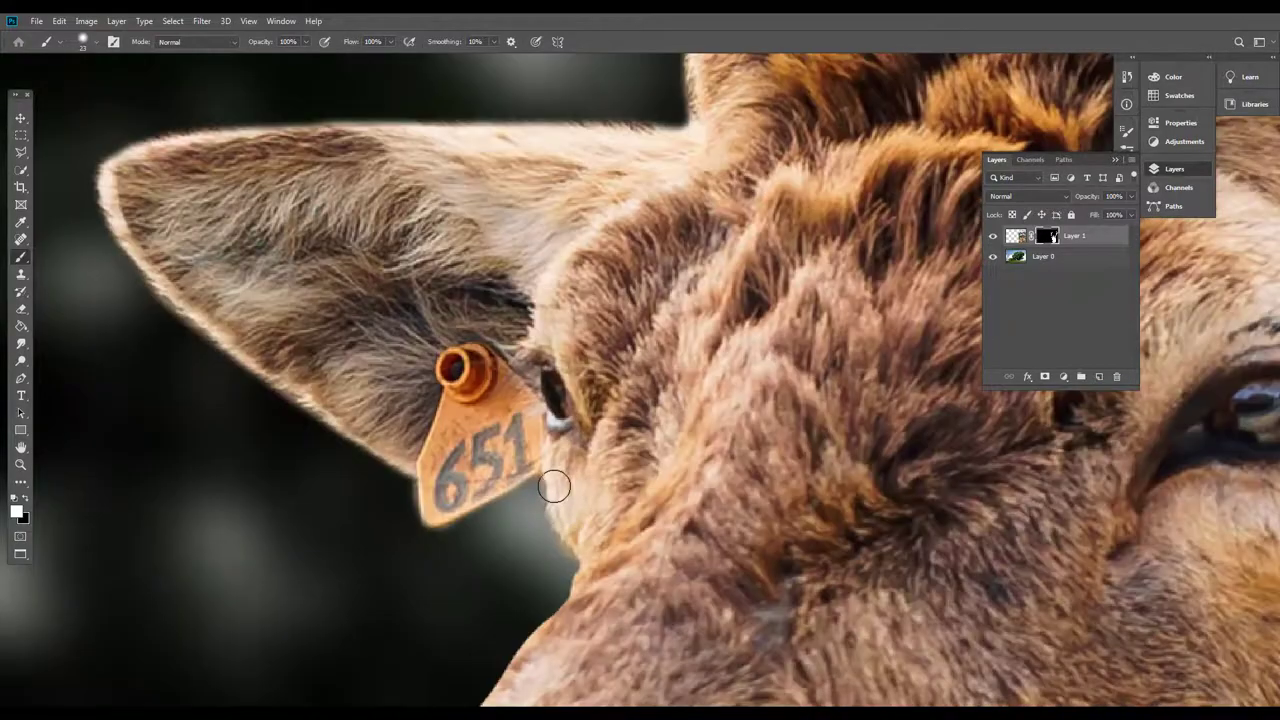
pyautogui.moveTo(551, 486)
pyautogui.mouseDown()
pyautogui.moveTo(580, 540)
pyautogui.moveTo(575, 590)
pyautogui.moveTo(642, 382)
pyautogui.mouseUp()
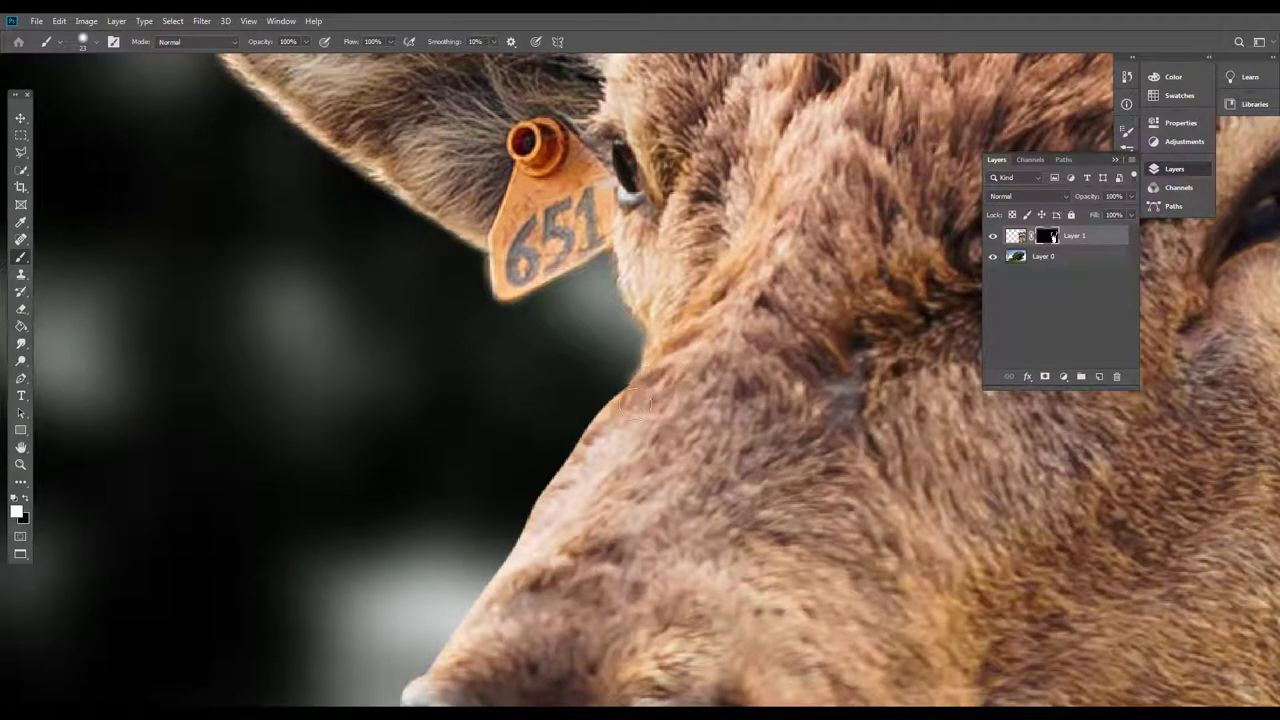
pyautogui.scroll(-10, 620, 418)
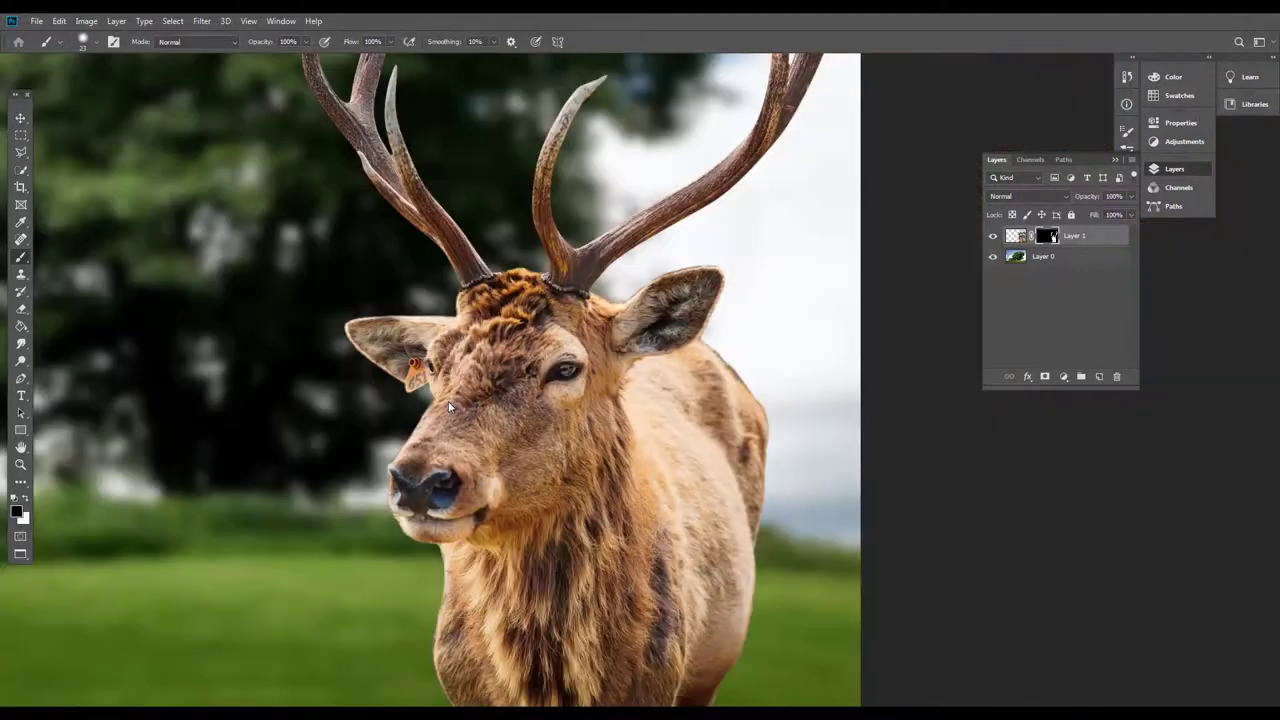
# Compare the composite with the deer's layer mask disabled and enabled, and examine the cutout against the blurred tree scene
pyautogui.rightClick(451, 405)
pyautogui.click(494, 420)
pyautogui.rightClick(497, 421)
pyautogui.click(528, 430)
pyautogui.press('v')
pyautogui.rightClick(1047, 236)
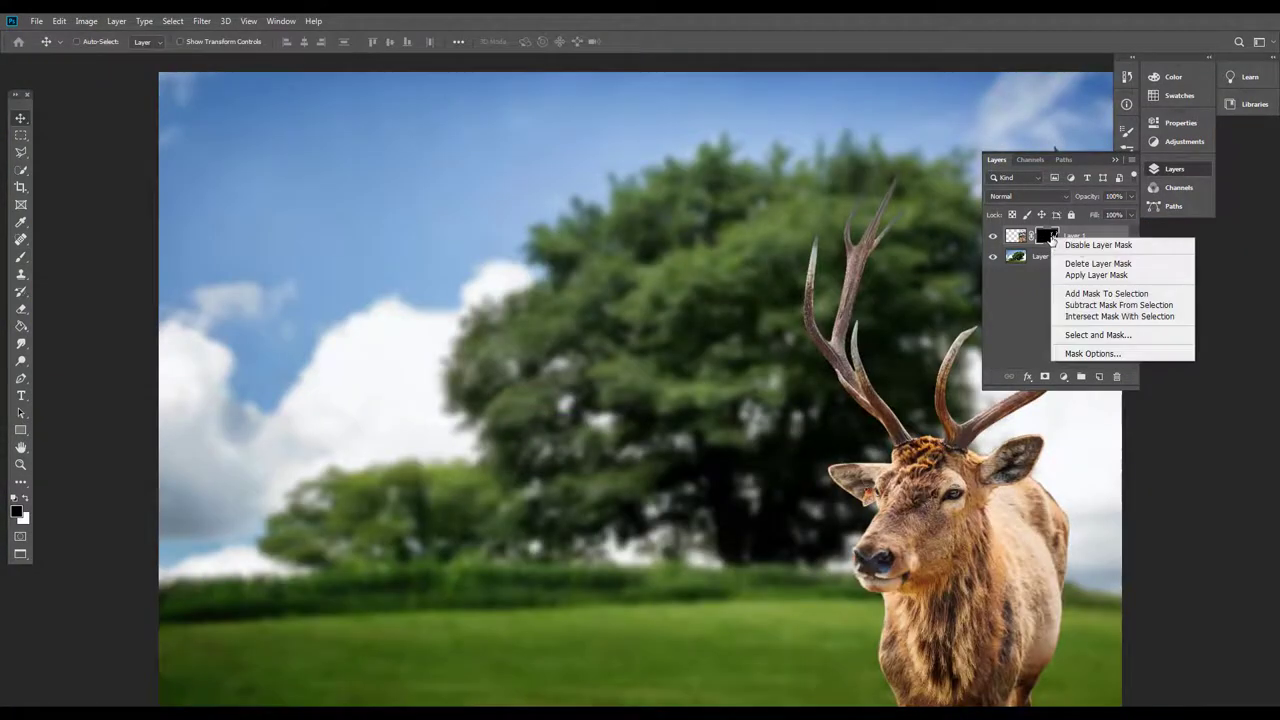
pyautogui.click(1080, 246)
pyautogui.rightClick(1050, 240)
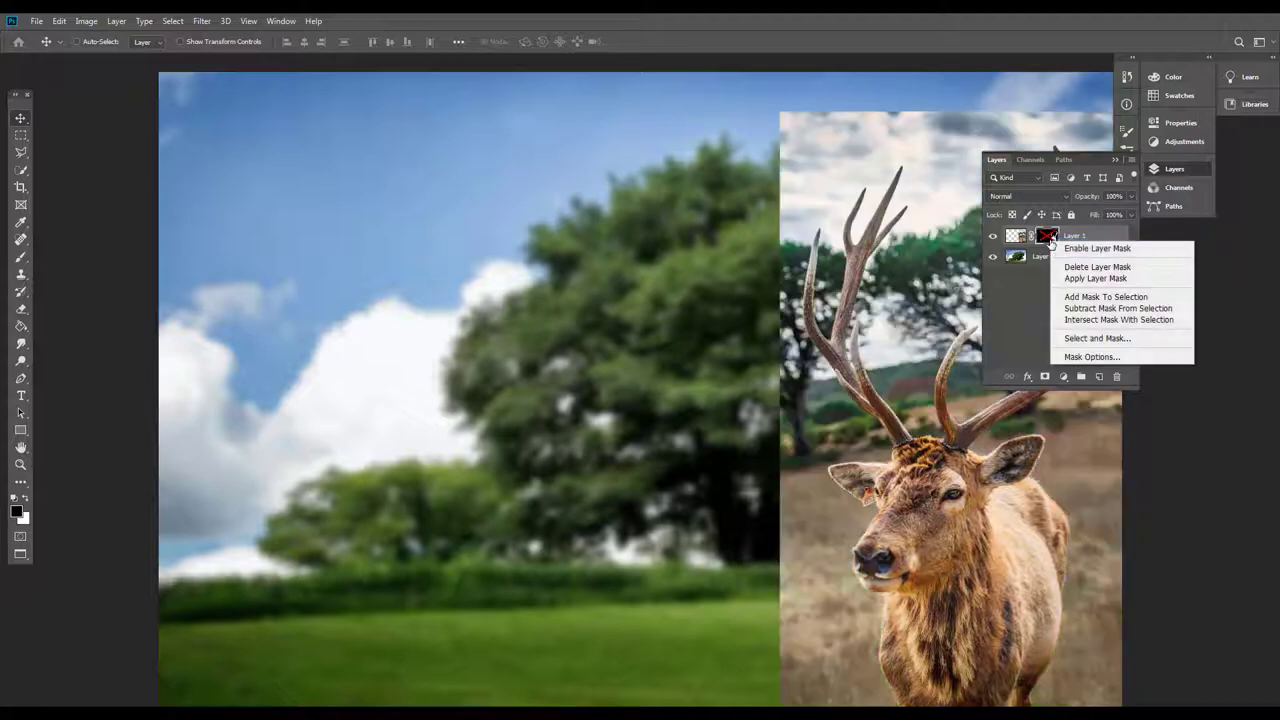
pyautogui.click(1073, 250)
pyautogui.scroll(1, 860, 448)
pyautogui.moveTo(863, 449); pyautogui.dragTo(478, 259)
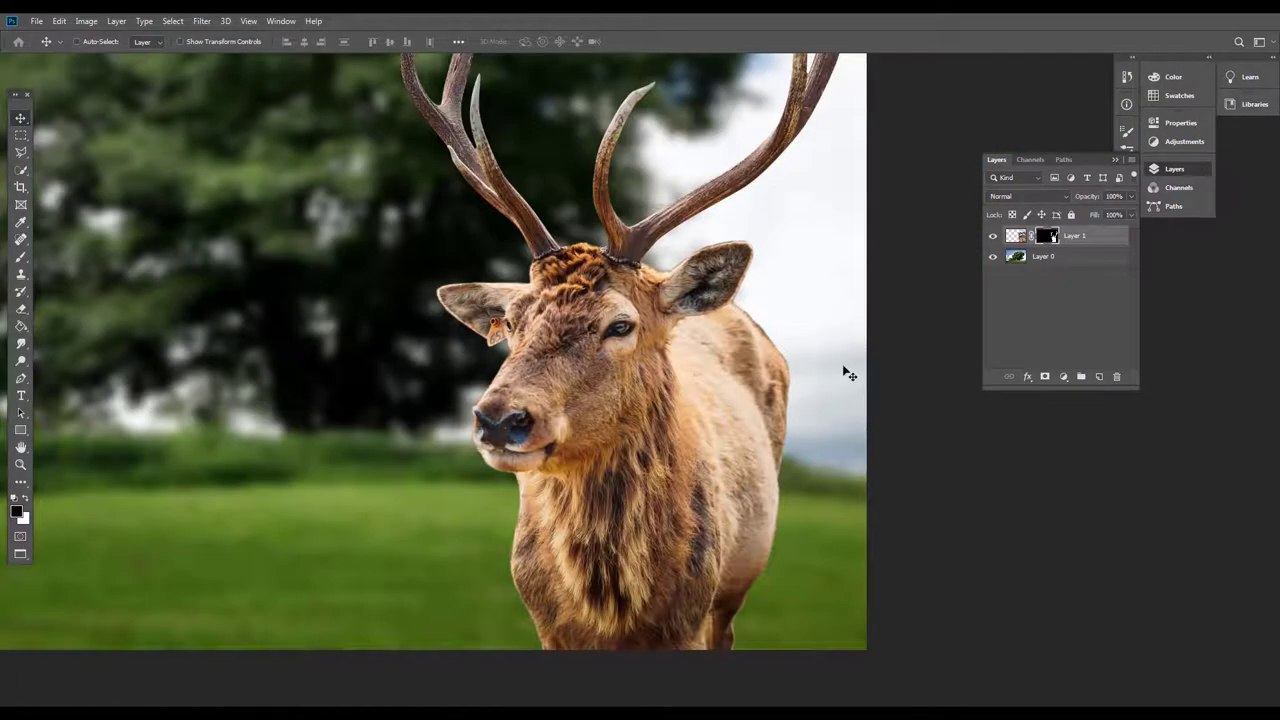
pyautogui.scroll(-1, 830, 383)
pyautogui.moveTo(743, 369); pyautogui.dragTo(844, 502)
pyautogui.rightClick(585, 396)
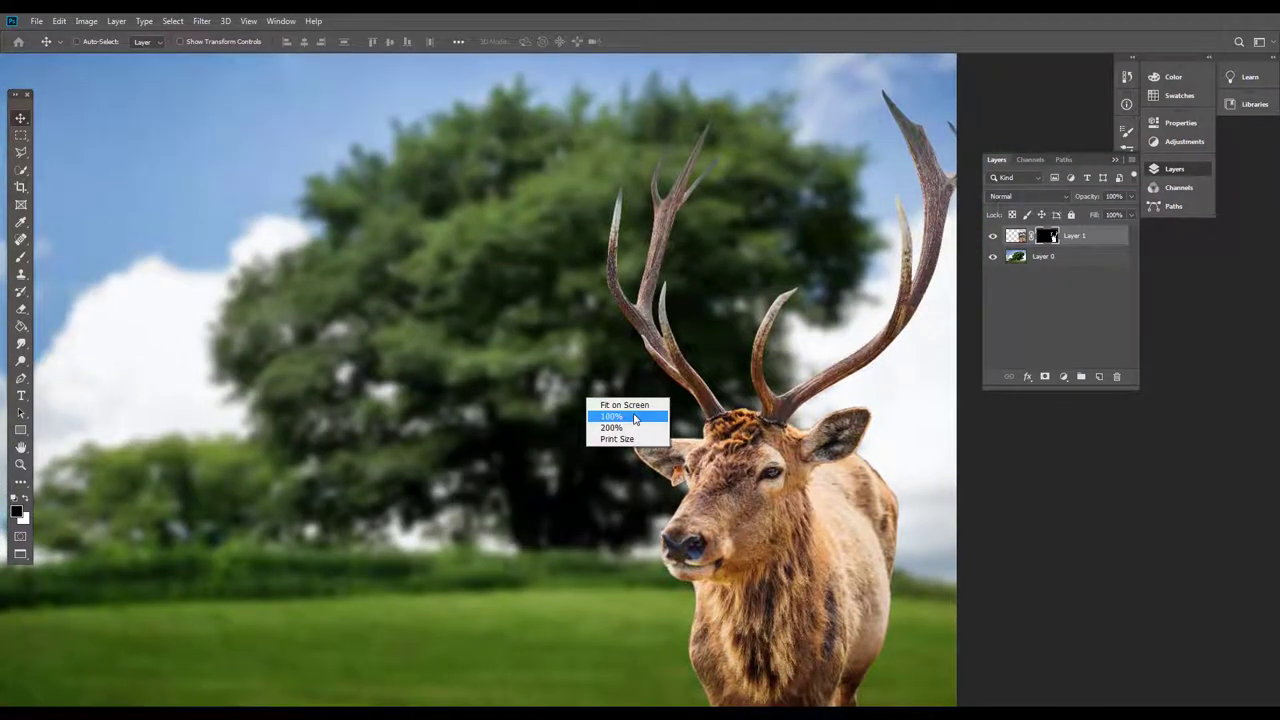
pyautogui.click(612, 409)
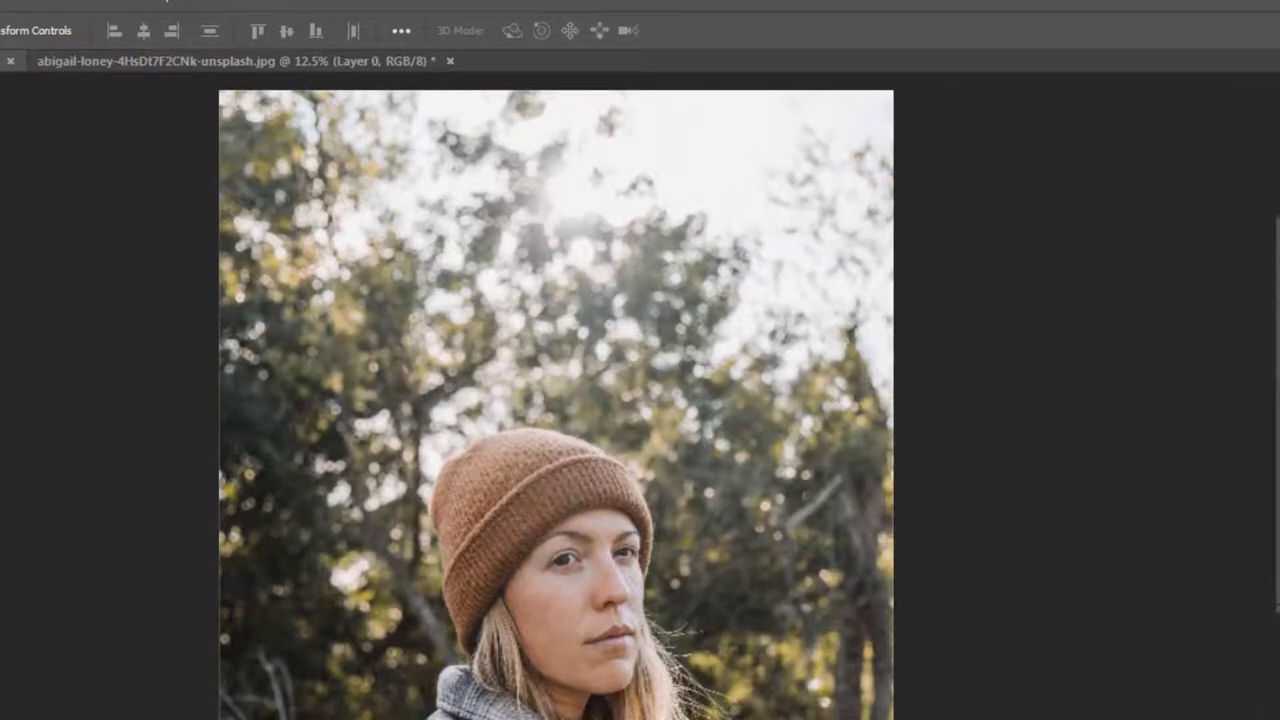
# Open Select and Mask on the portrait of the woman in the beanie and set the view to Overlay at 50% opacity
pyautogui.press('m')
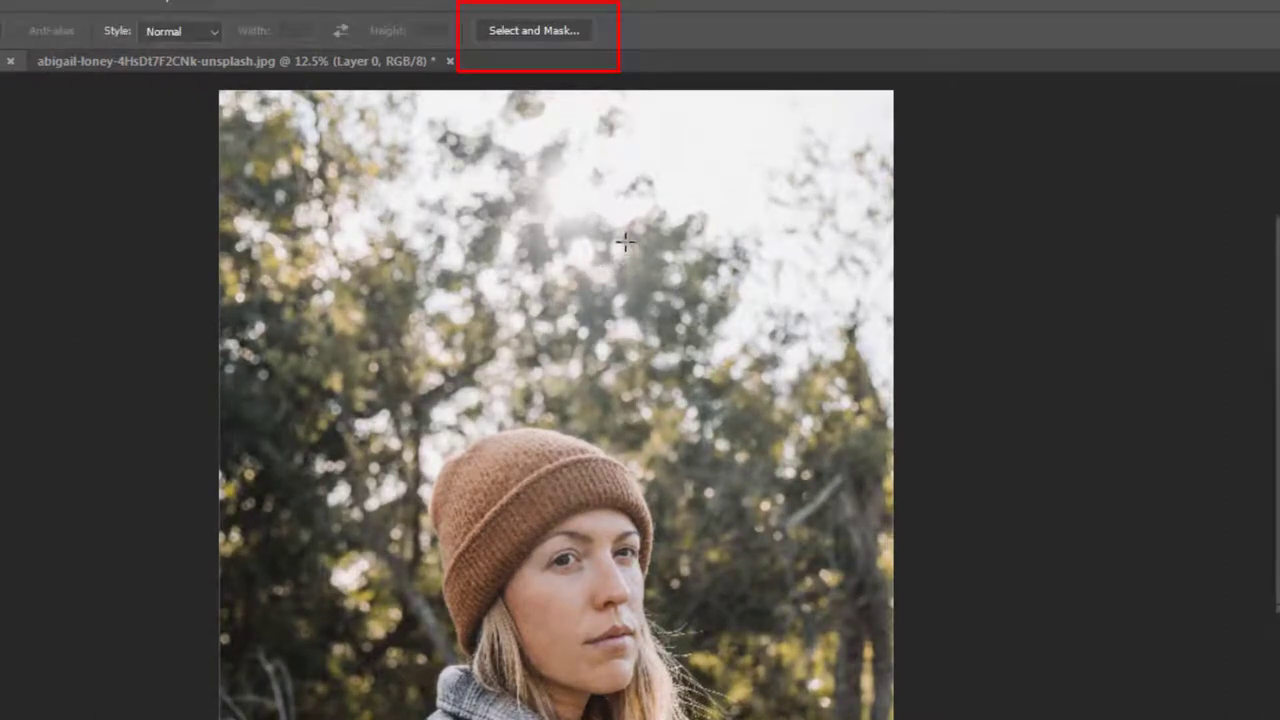
pyautogui.click(553, 35)
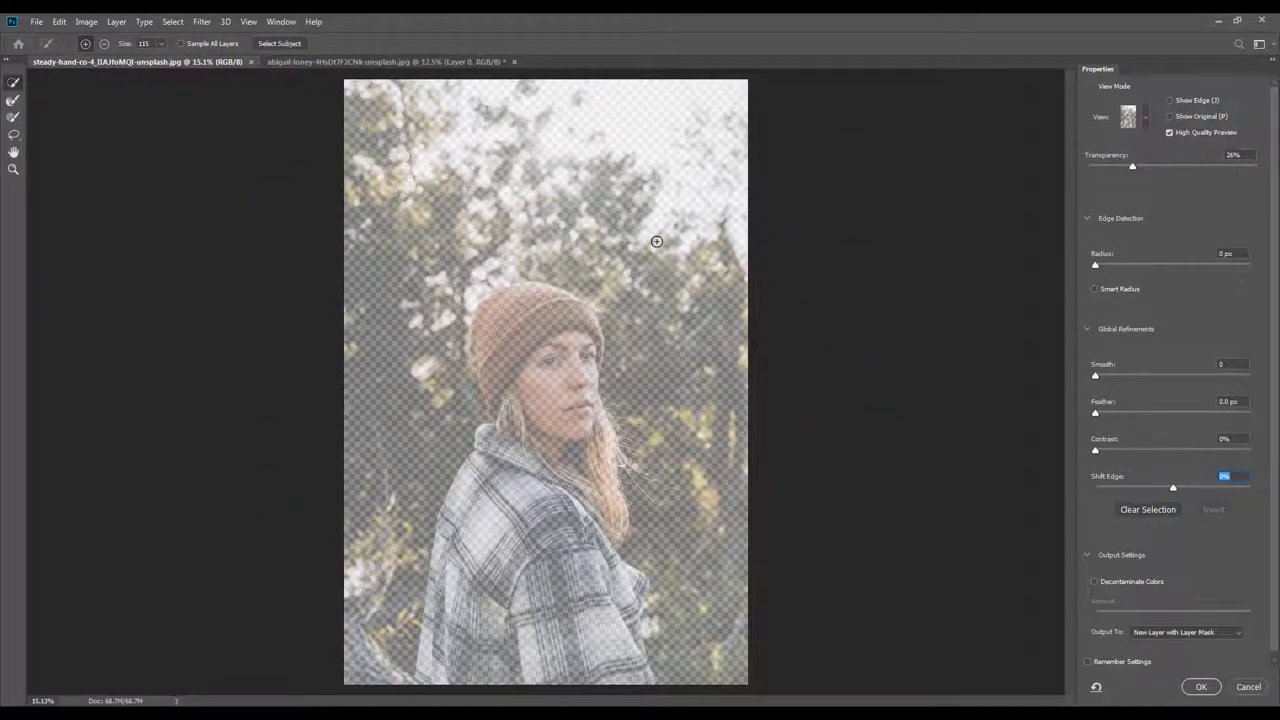
pyautogui.click(1147, 123)
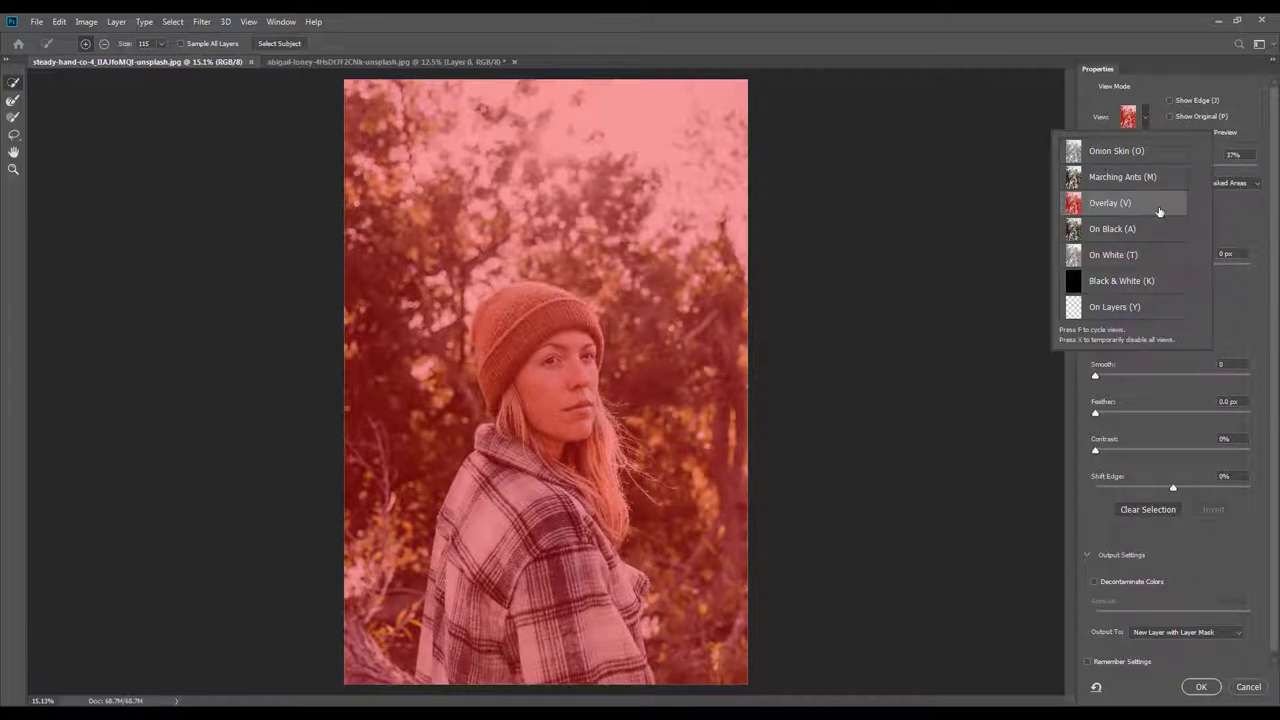
pyautogui.click(1157, 91)
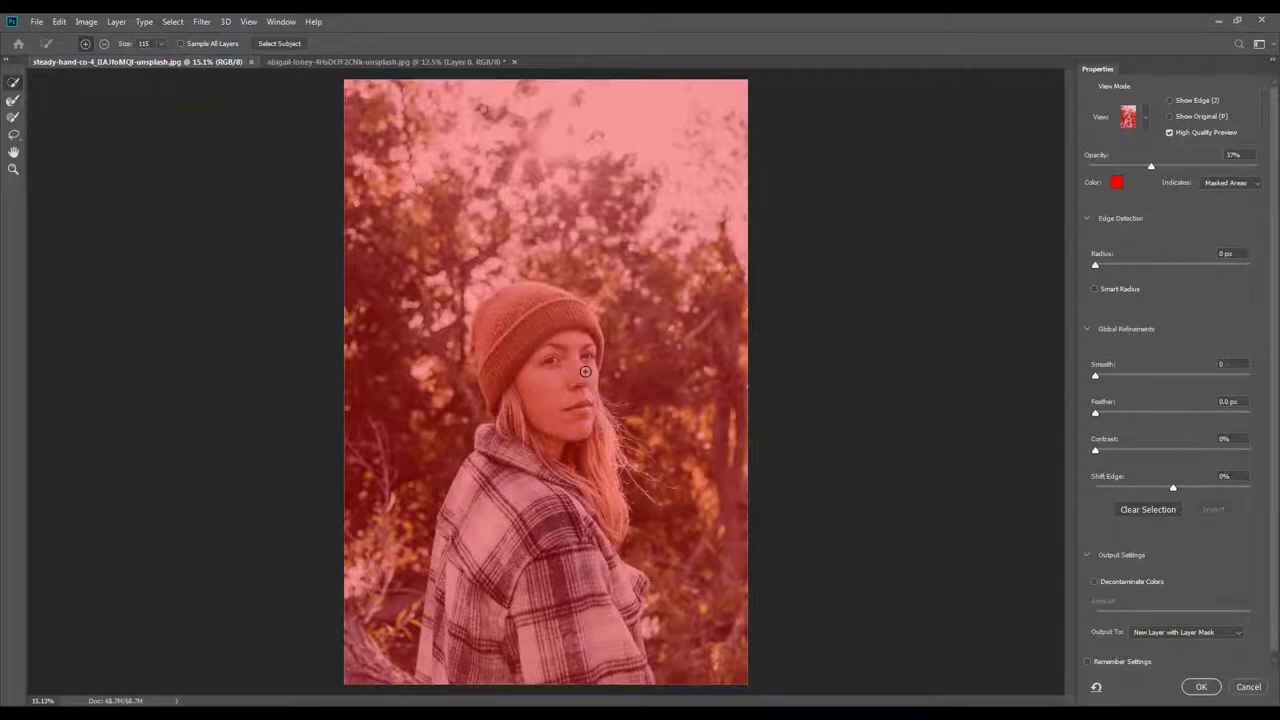
pyautogui.moveTo(1151, 166); pyautogui.dragTo(1182, 157)
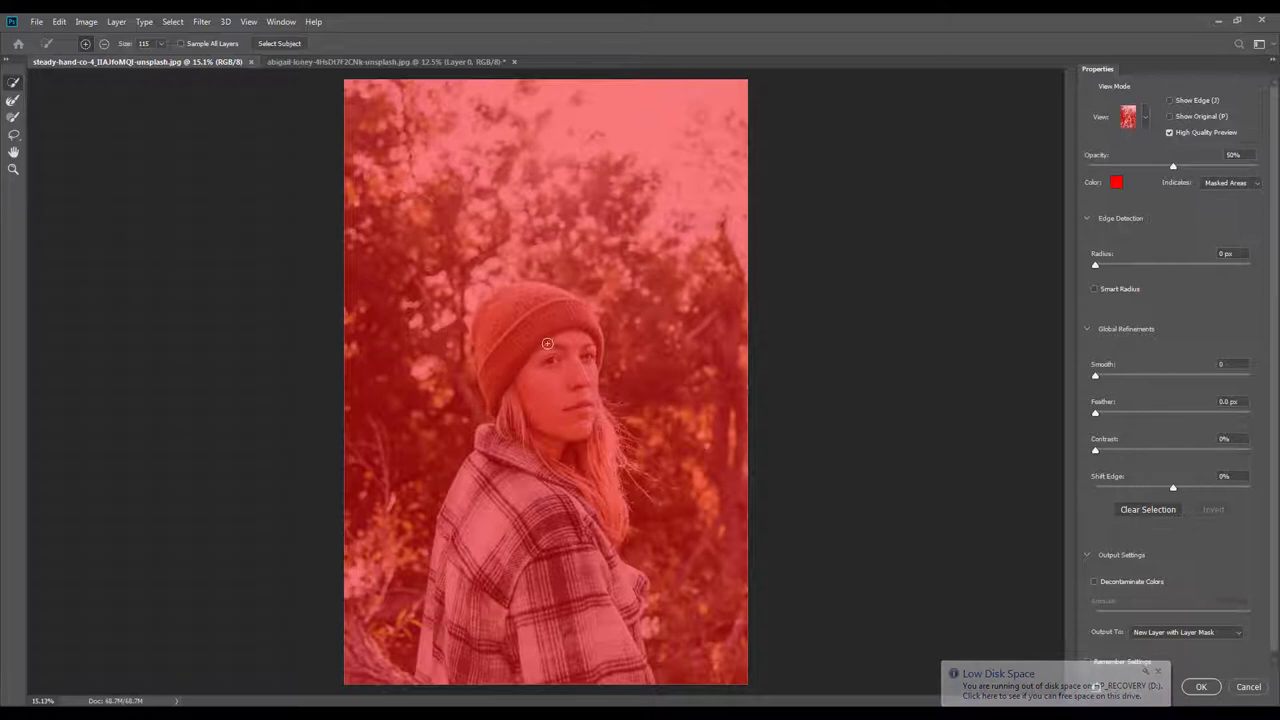
# Select the whole woman, including her beanie, face, hair and plaid jacket, with the Quick Selection tool
pyautogui.moveTo(532, 324); pyautogui.dragTo(546, 372)
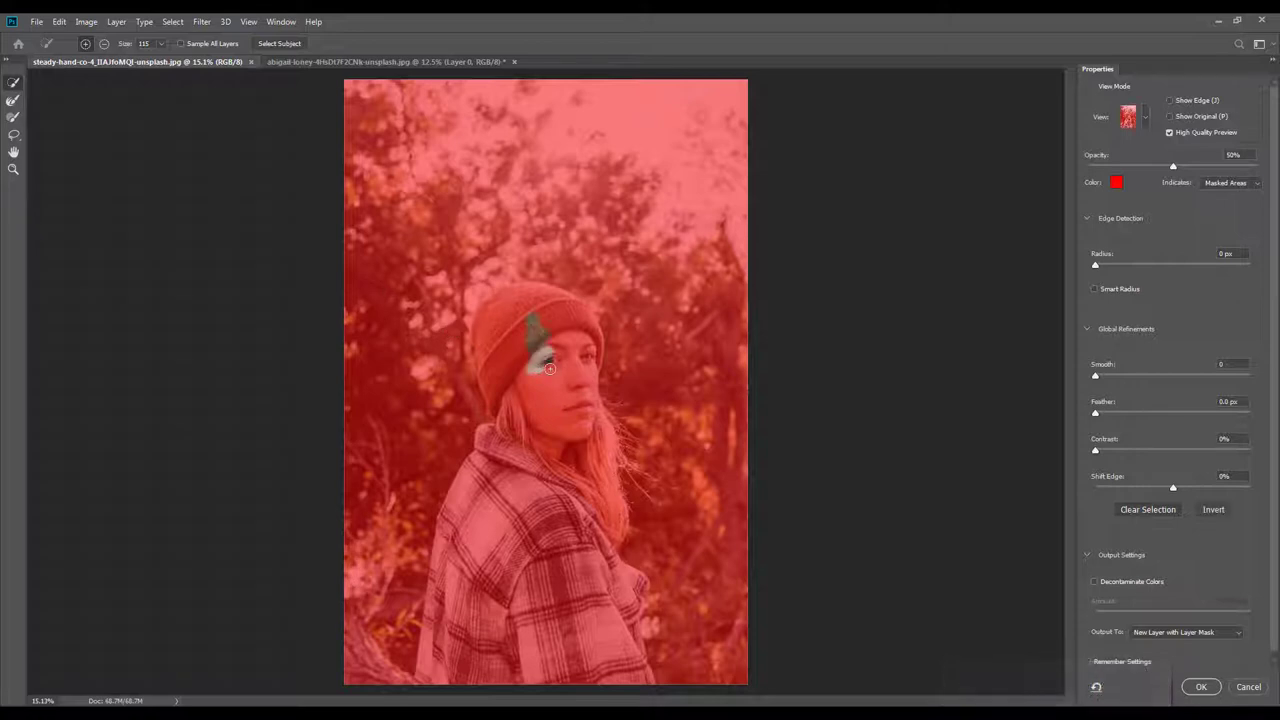
pyautogui.click(13, 168)
pyautogui.moveTo(583, 447); pyautogui.dragTo(584, 437)
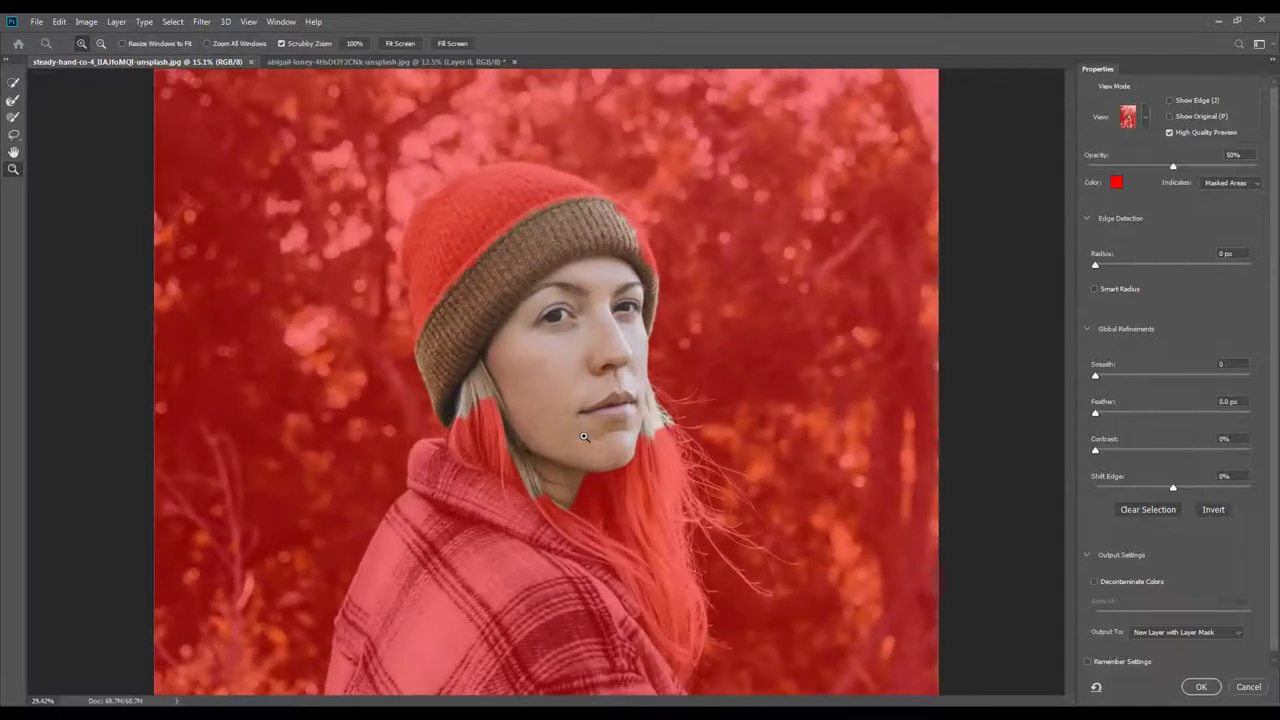
pyautogui.press('space')
pyautogui.moveTo(482, 387)
pyautogui.mouseDown()
pyautogui.moveTo(447, 326)
pyautogui.moveTo(473, 306)
pyautogui.mouseUp()
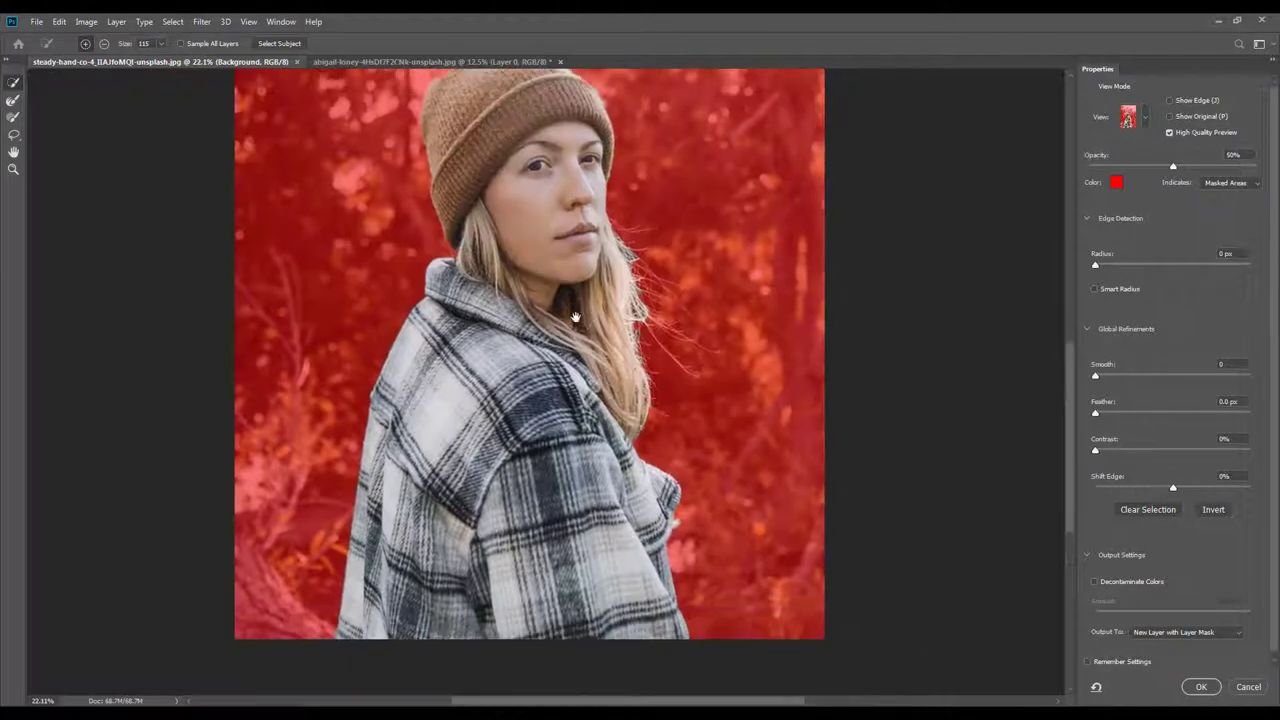
pyautogui.moveTo(610, 340); pyautogui.dragTo(643, 359)
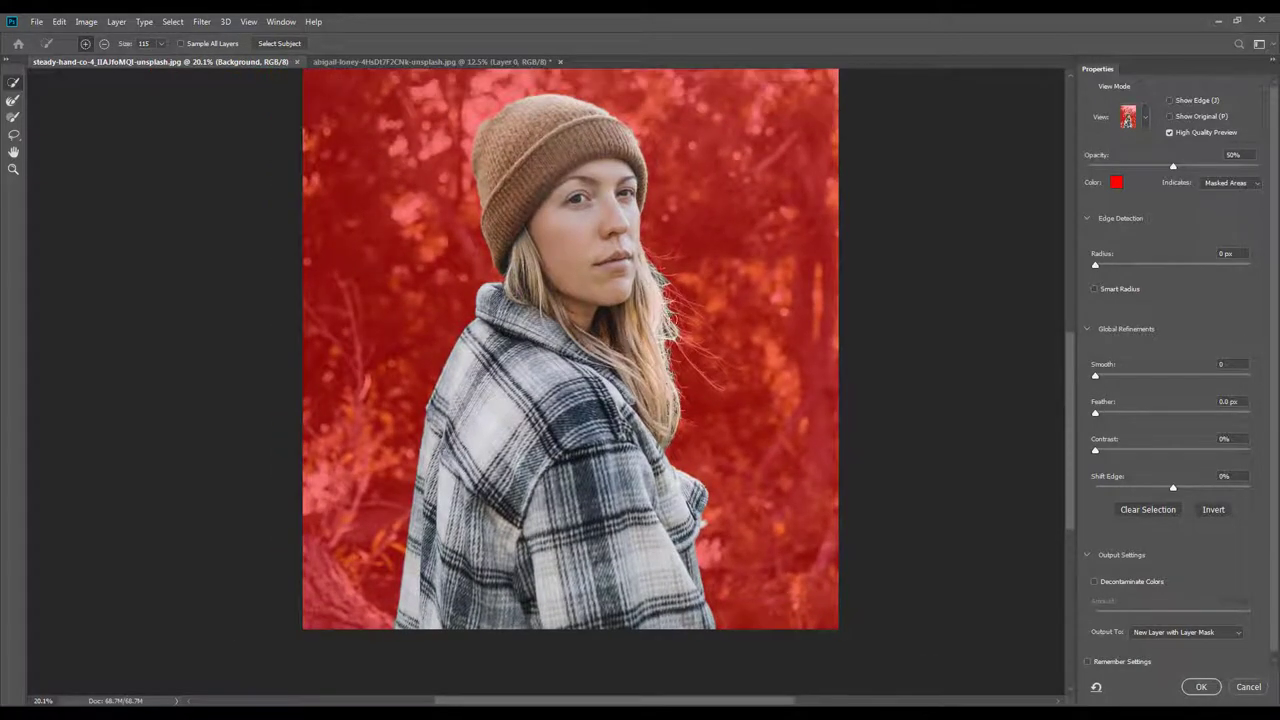
pyautogui.moveTo(682, 314); pyautogui.dragTo(696, 312)
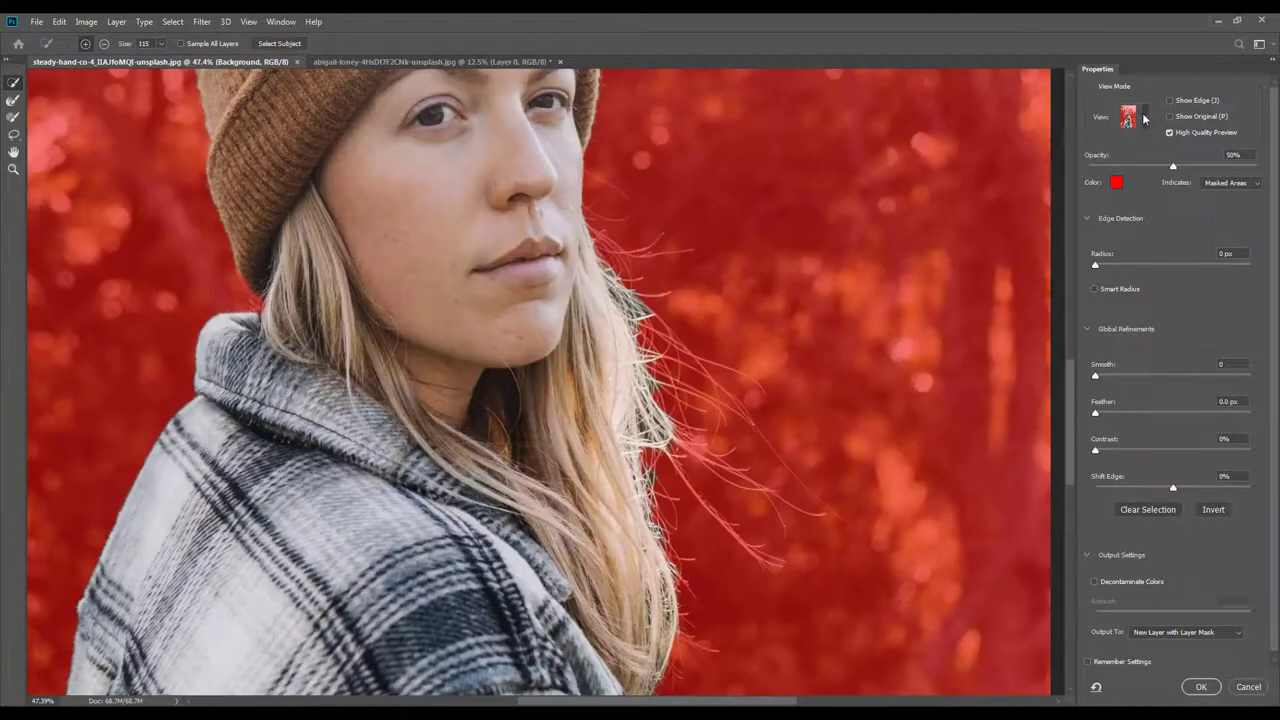
# Switch the selection preview to Black & White and examine the edges around the beanie and hair
pyautogui.click(1146, 118)
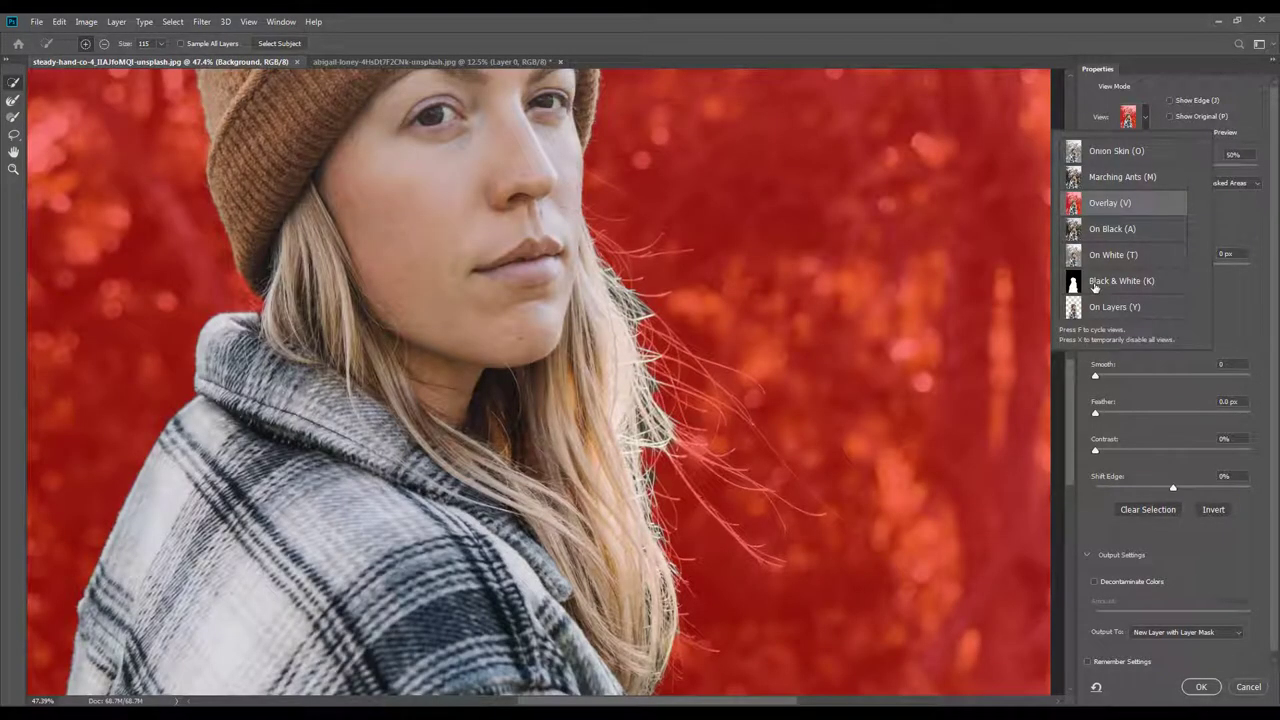
pyautogui.click(1119, 287)
pyautogui.moveTo(556, 408); pyautogui.dragTo(612, 594)
pyautogui.moveTo(371, 126); pyautogui.dragTo(378, 234)
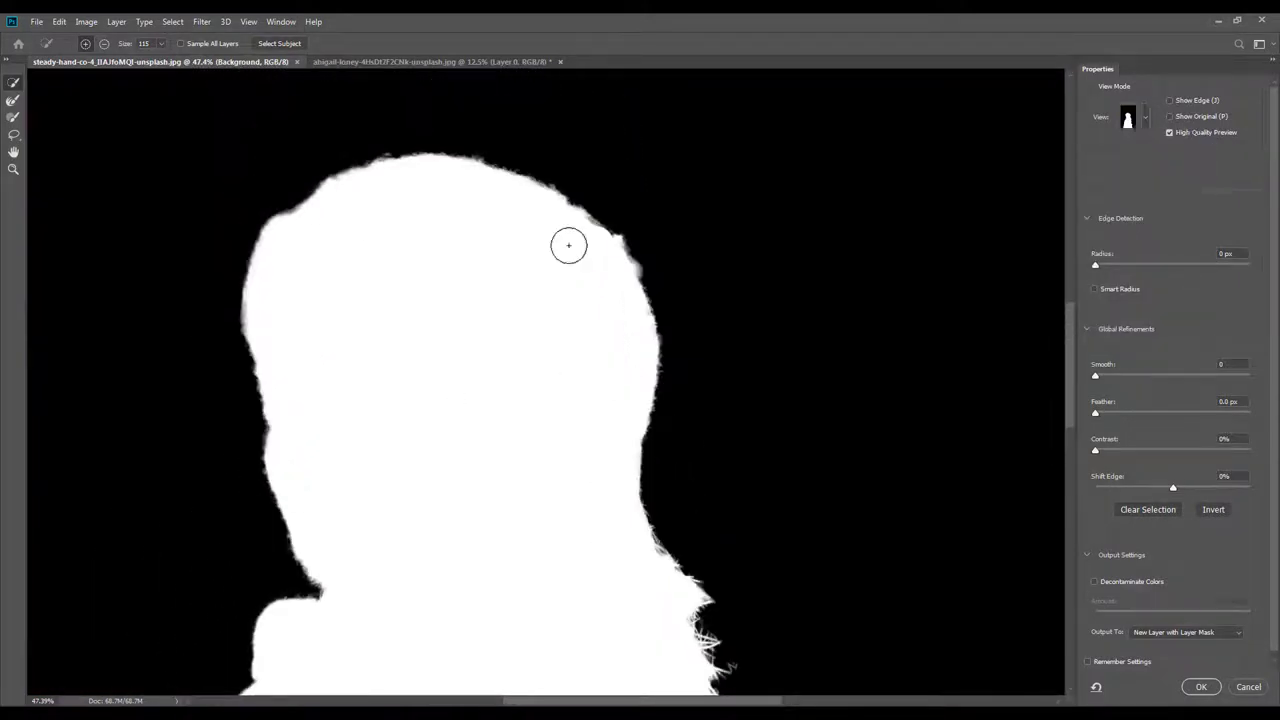
pyautogui.moveTo(608, 462); pyautogui.dragTo(616, 435)
pyautogui.hotkey('ctrl', '0')
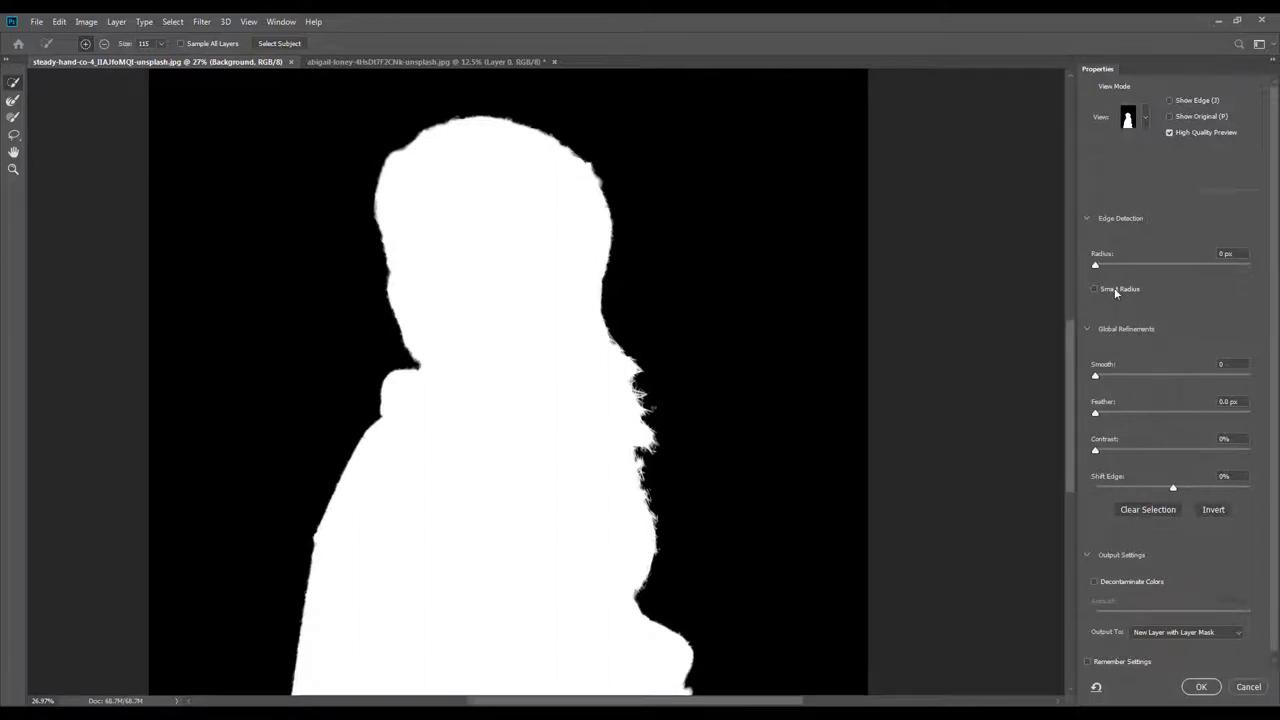
# Enable Smart Radius and set the edge detection radius to 48 px
pyautogui.click(1116, 291)
pyautogui.click(1156, 265)
pyautogui.moveTo(1167, 264); pyautogui.dragTo(1187, 265)
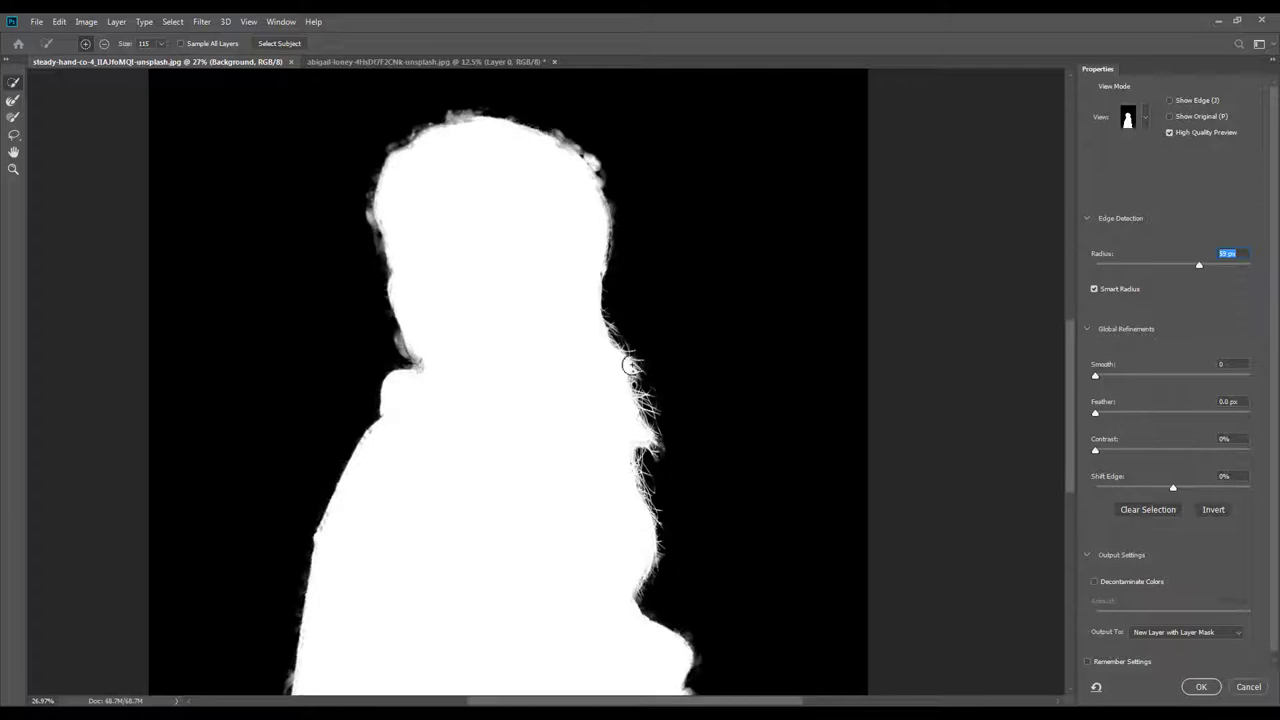
# Preview the woman's cutout in Onion Skin view with the transparency set to 100%
pyautogui.press('l')
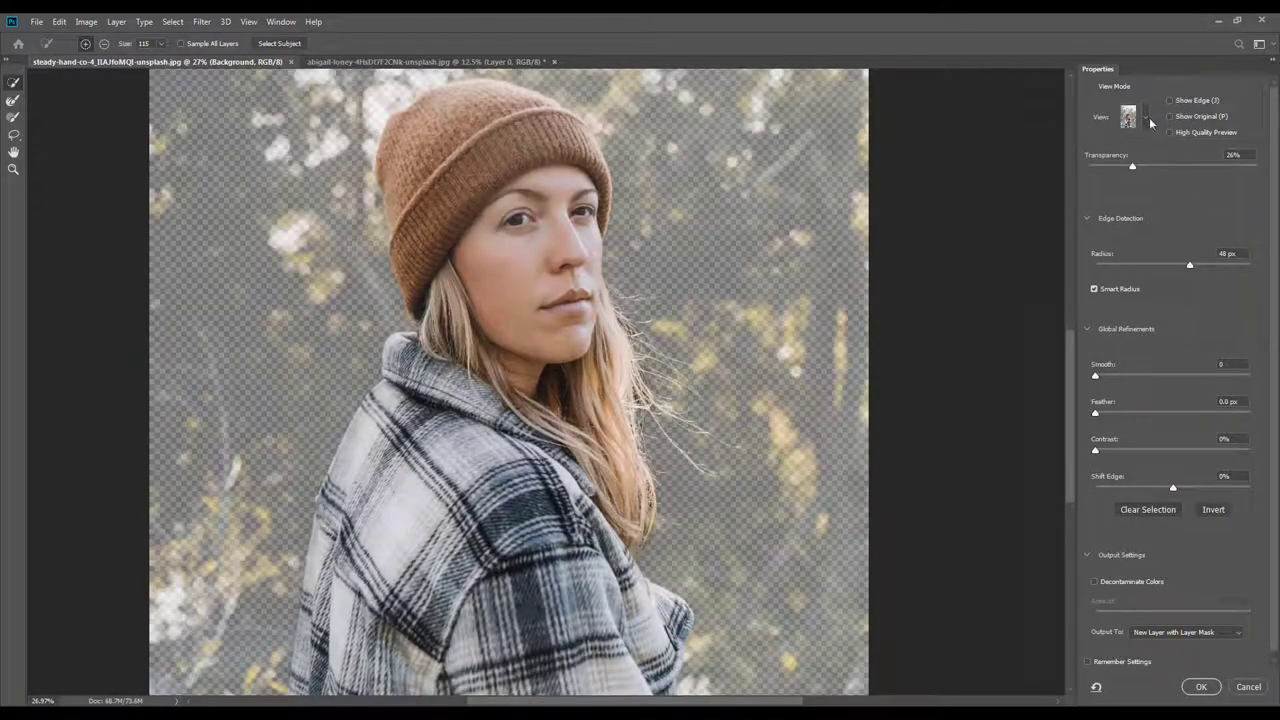
pyautogui.click(1146, 117)
pyautogui.click(1211, 231)
pyautogui.moveTo(1134, 166); pyautogui.dragTo(1262, 162)
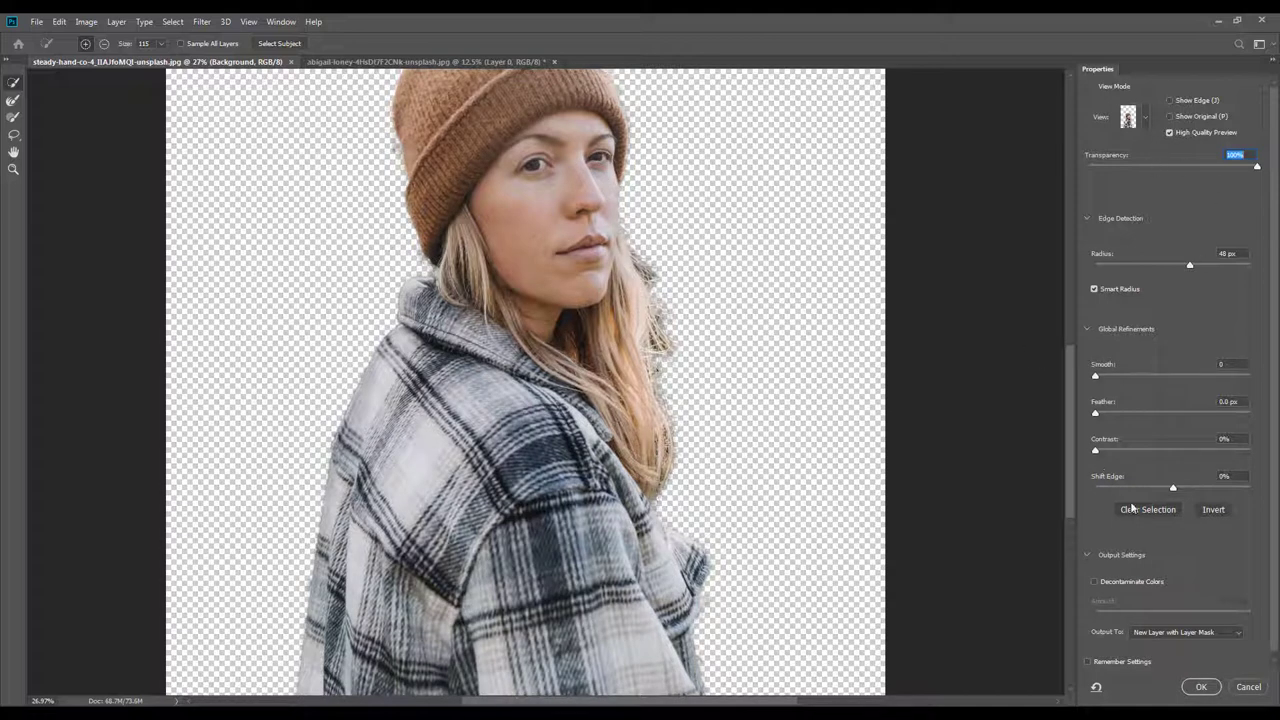
pyautogui.moveTo(1271, 515); pyautogui.dragTo(1274, 546)
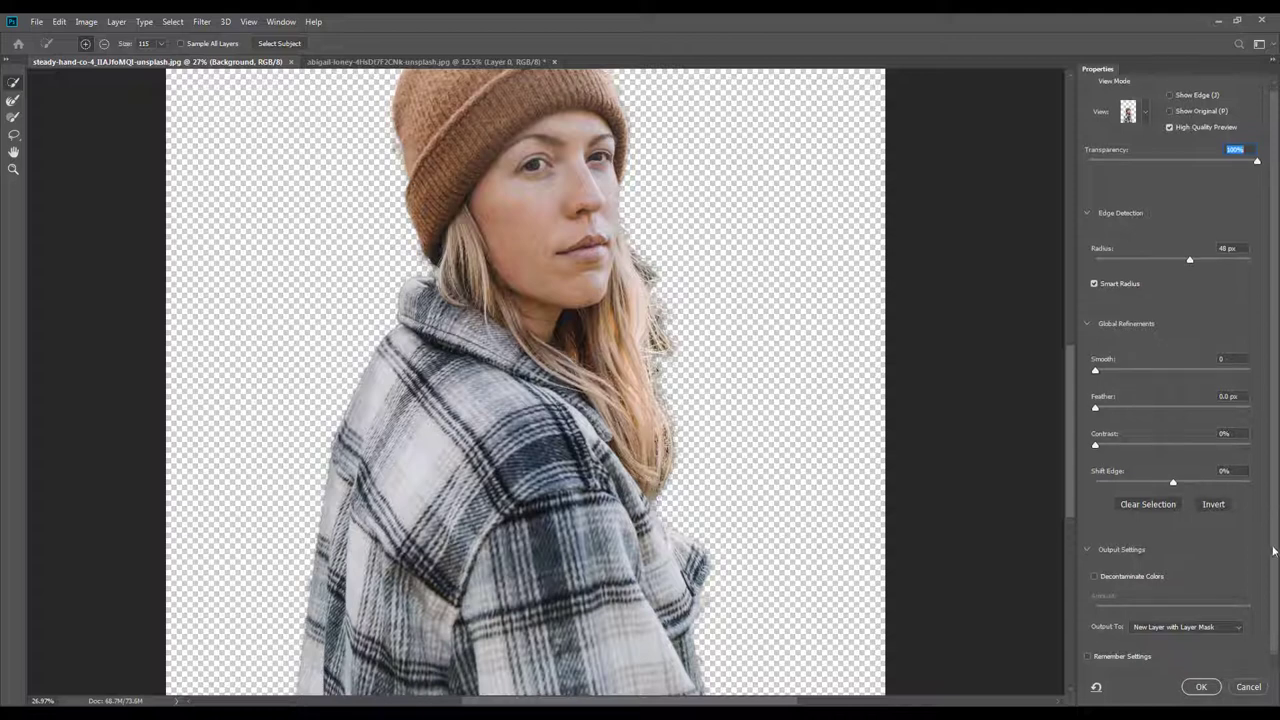
# Output the woman's cutout as a new layer with layer mask and place the forest photo behind her
pyautogui.click(1187, 627)
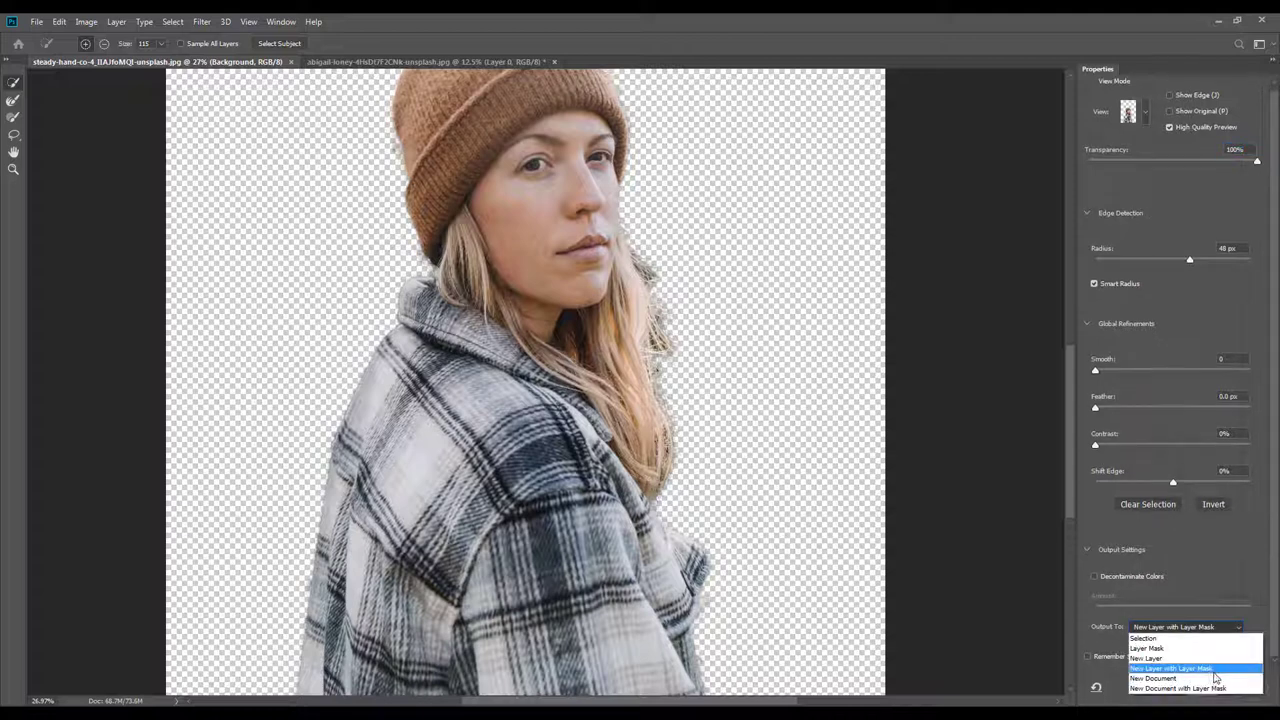
pyautogui.click(1215, 670)
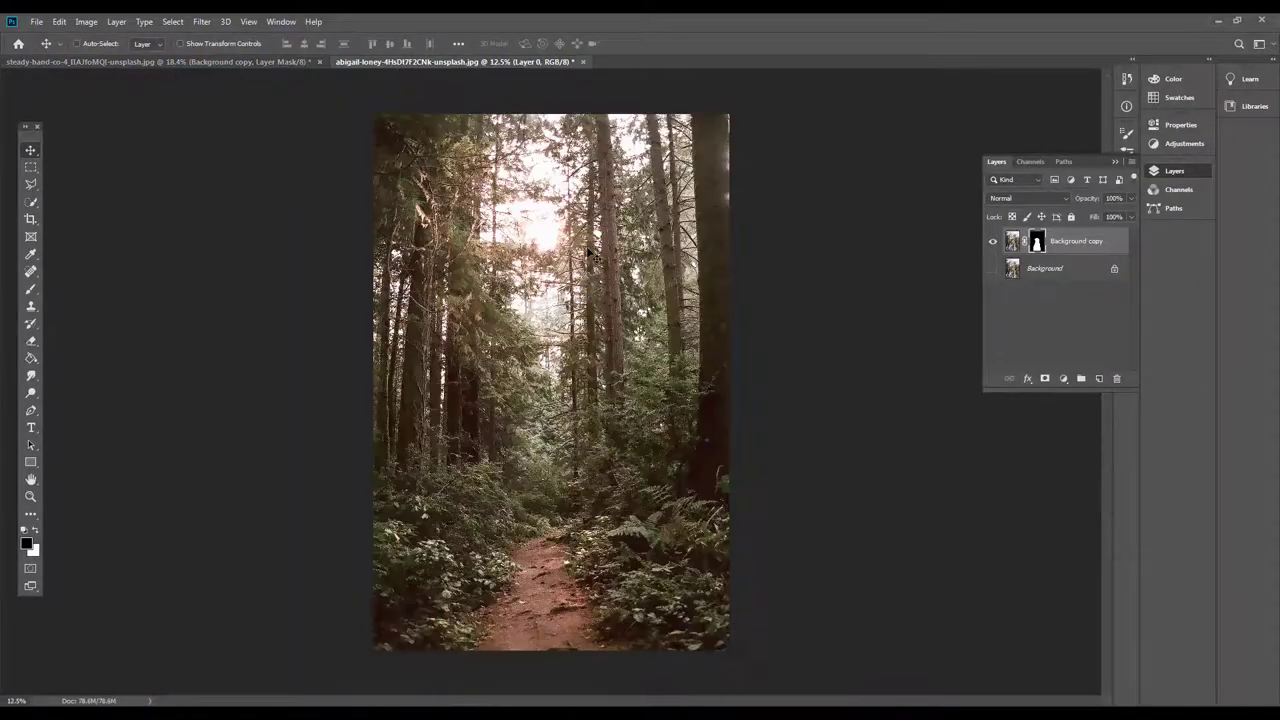
pyautogui.click(268, 62)
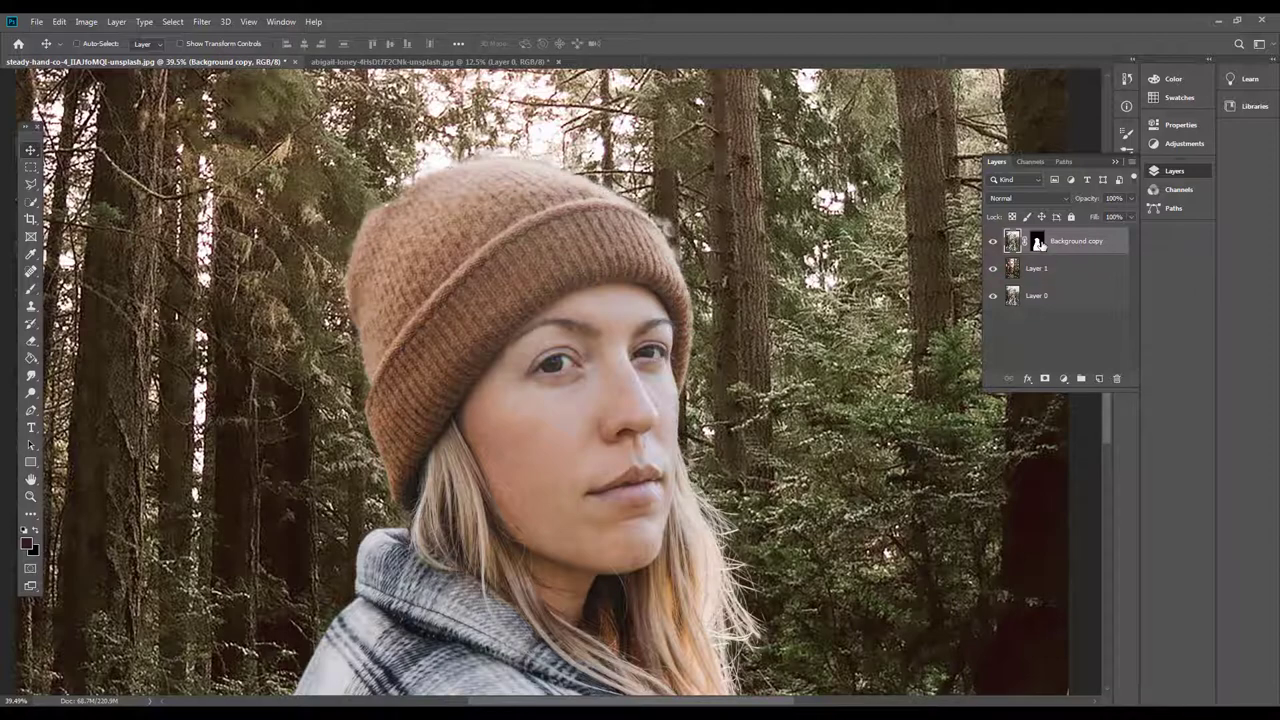
# Reopen the woman's layer mask in Select and Mask and examine her hair edges with the Refine Edge Brush active
pyautogui.doubleClick(1038, 242)
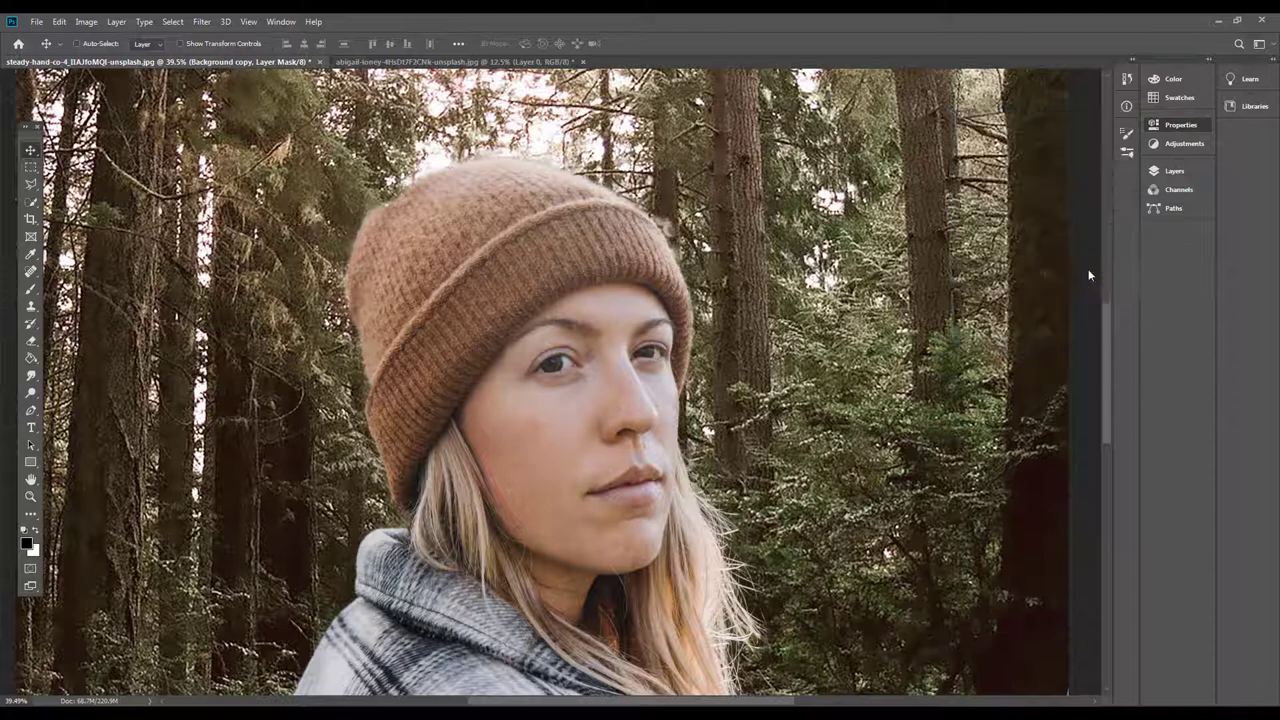
pyautogui.click(1085, 269)
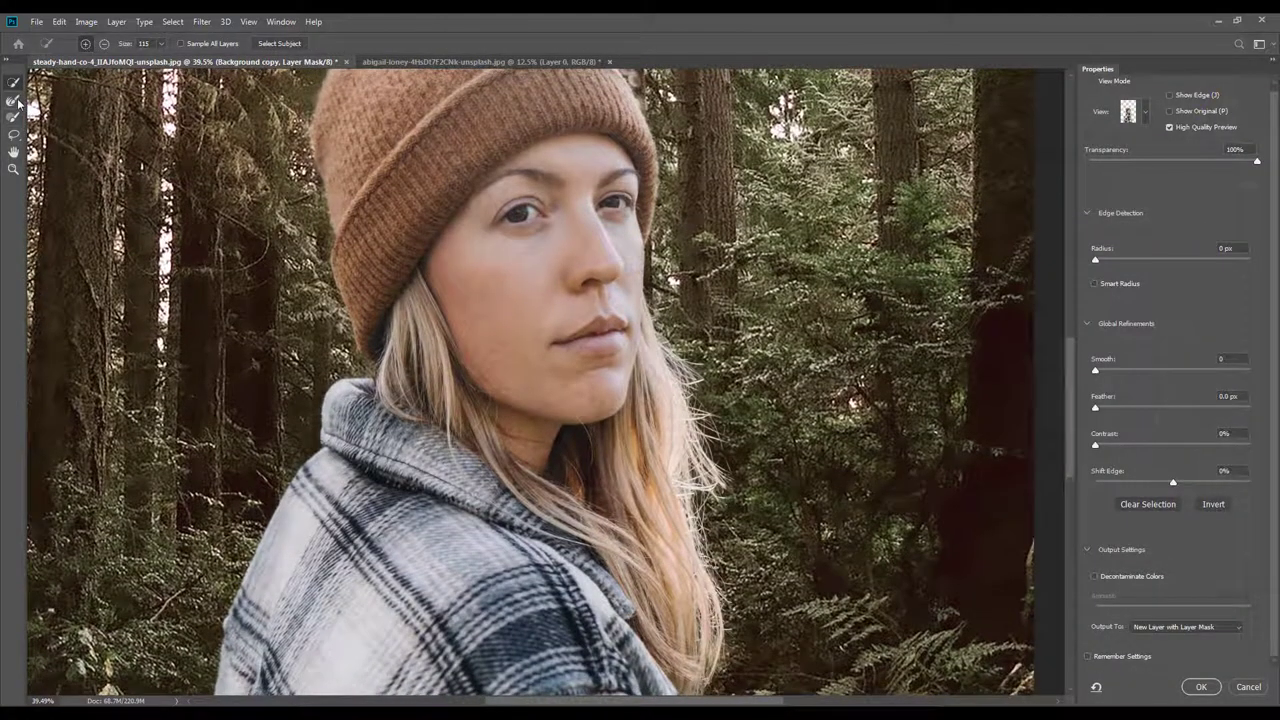
pyautogui.click(14, 101)
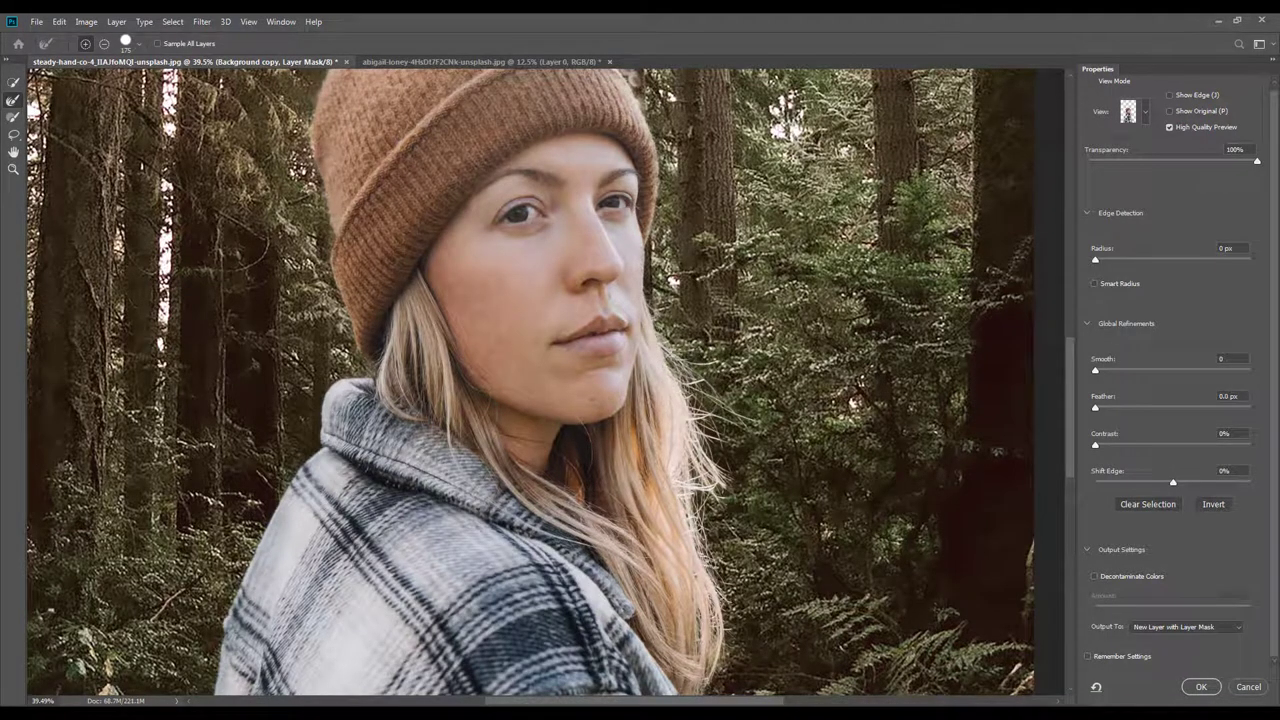
pyautogui.moveTo(733, 432); pyautogui.dragTo(641, 352)
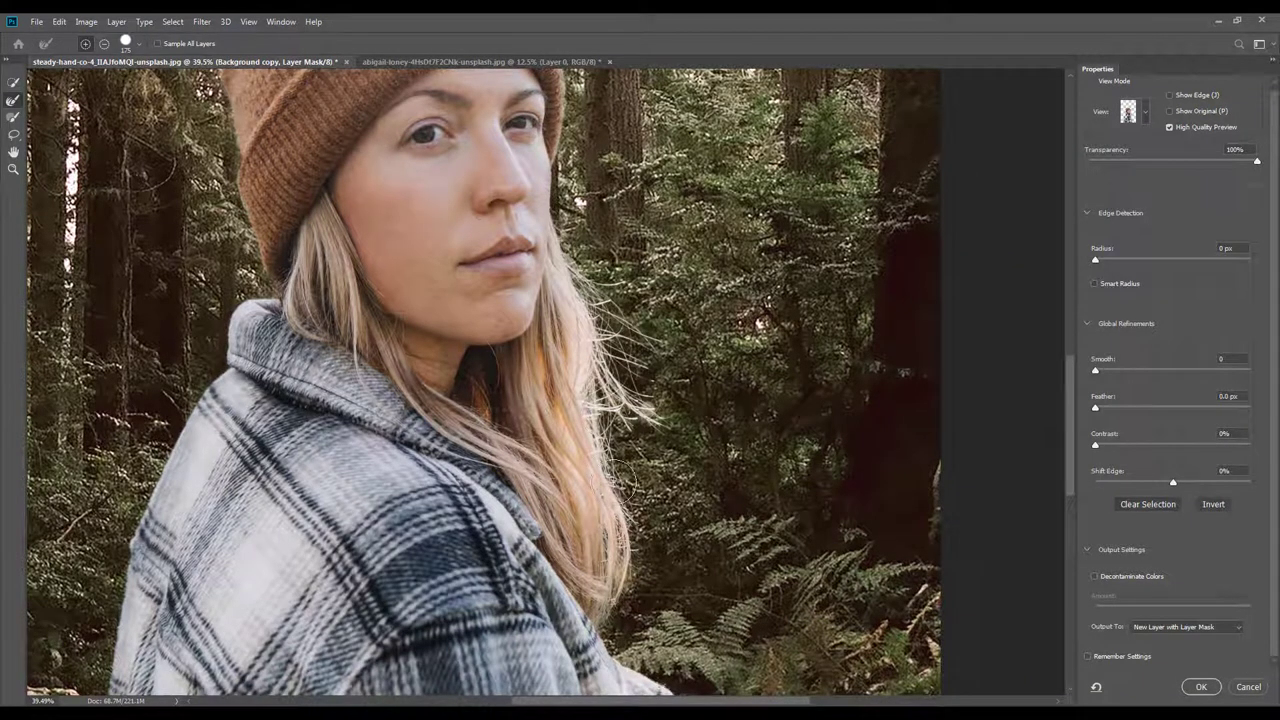
pyautogui.moveTo(684, 513); pyautogui.dragTo(724, 633)
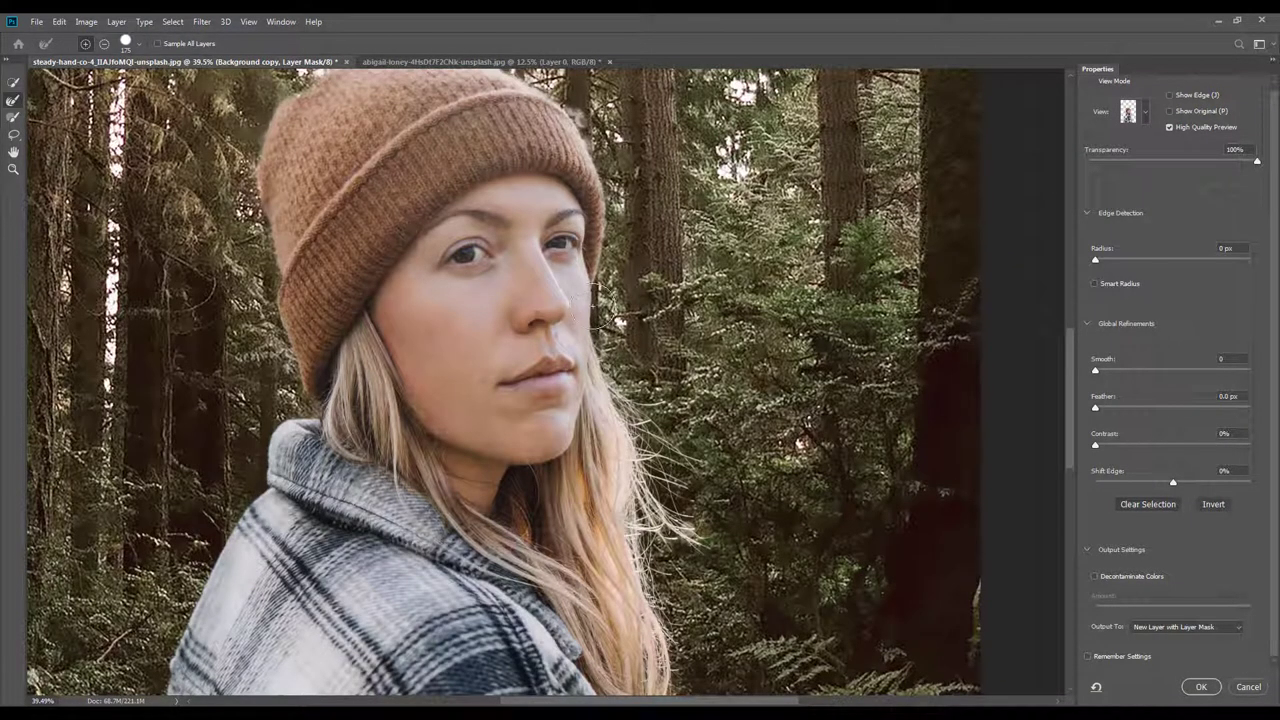
pyautogui.moveTo(609, 251); pyautogui.dragTo(611, 261)
pyautogui.moveTo(611, 261); pyautogui.dragTo(661, 312)
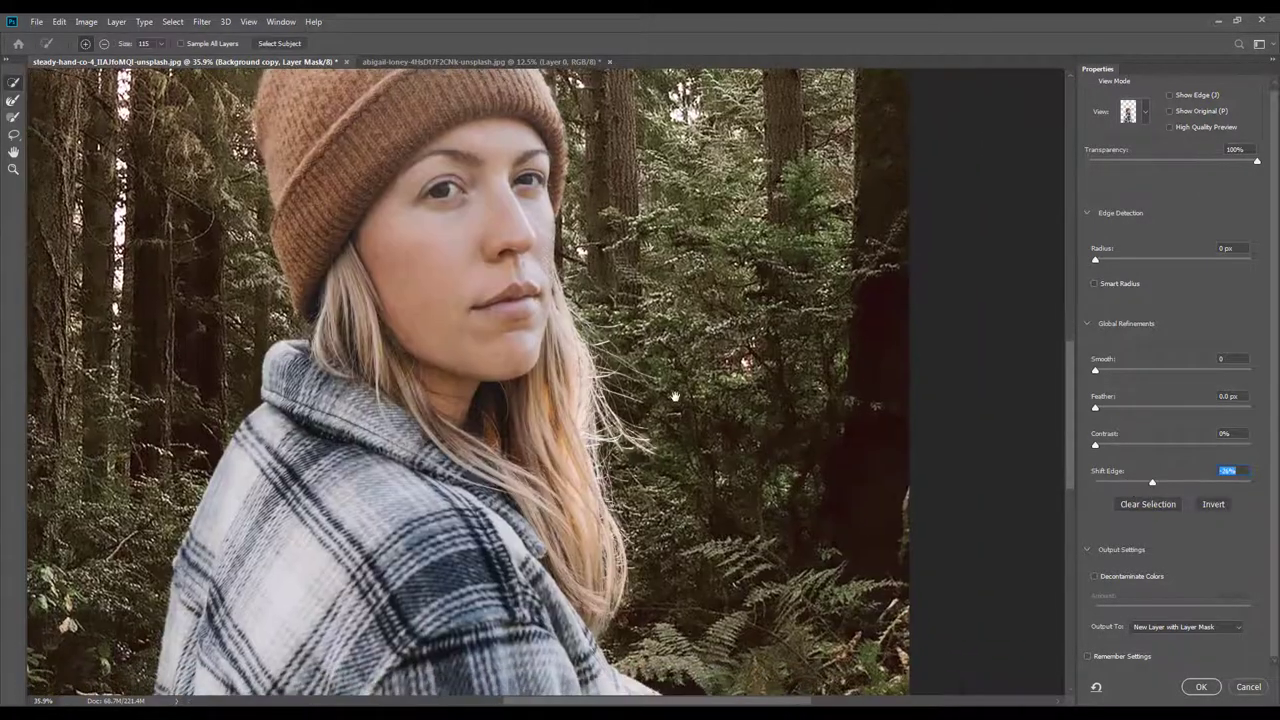
# Shift the mask edge to -30%, enable Decontaminate Colors at 100% and output the woman to a new layer with layer mask
pyautogui.click(1094, 576)
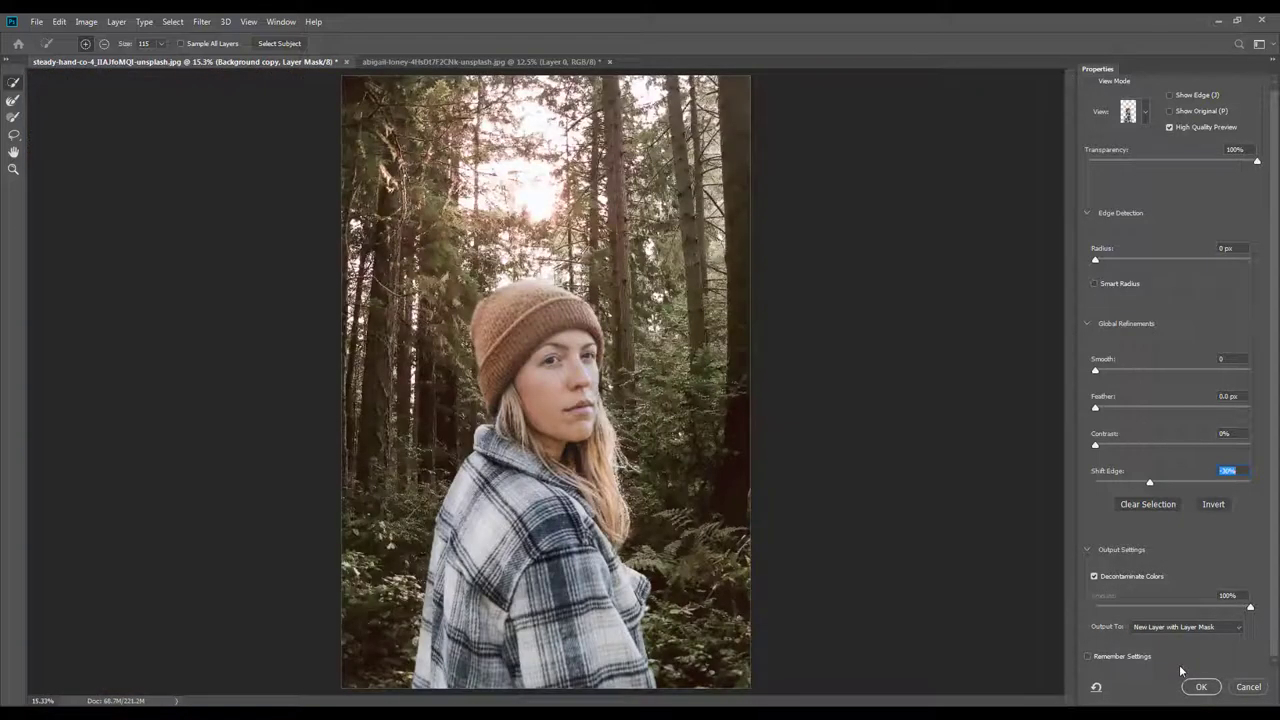
pyautogui.click(1200, 689)
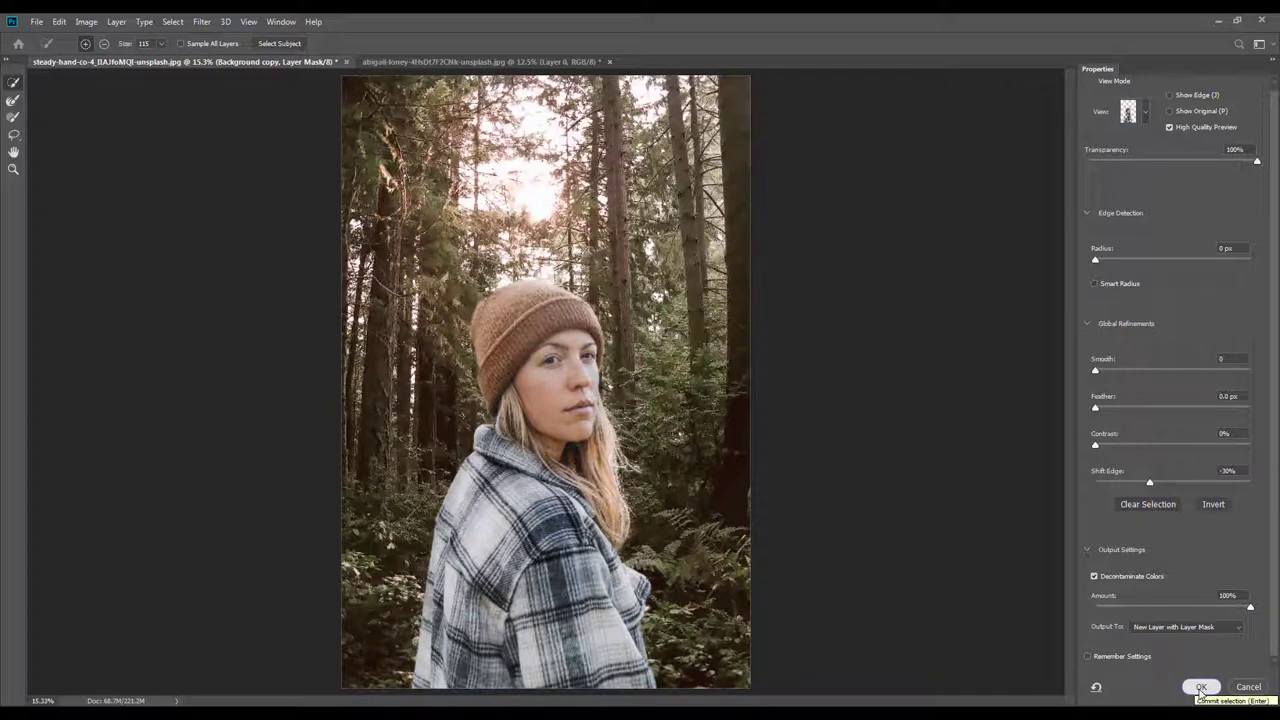
pyautogui.click(1200, 689)
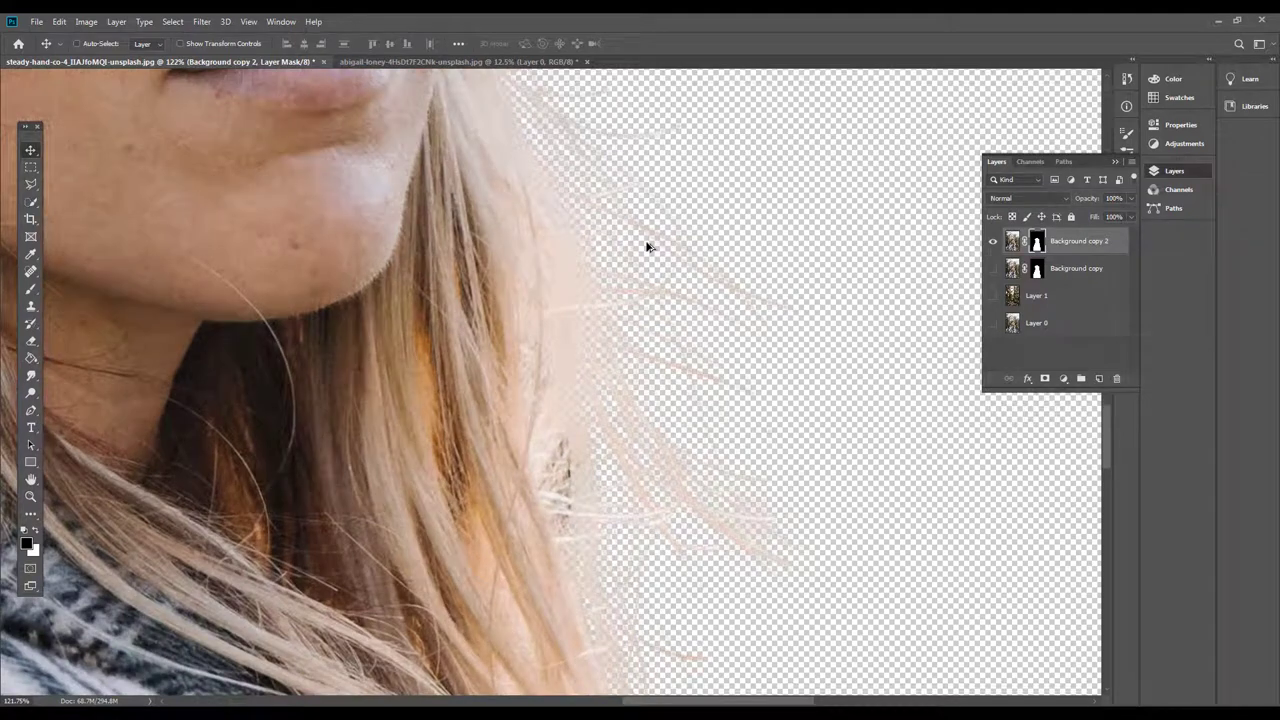
pyautogui.moveTo(713, 278); pyautogui.dragTo(645, 319)
pyautogui.moveTo(448, 192); pyautogui.dragTo(432, 154)
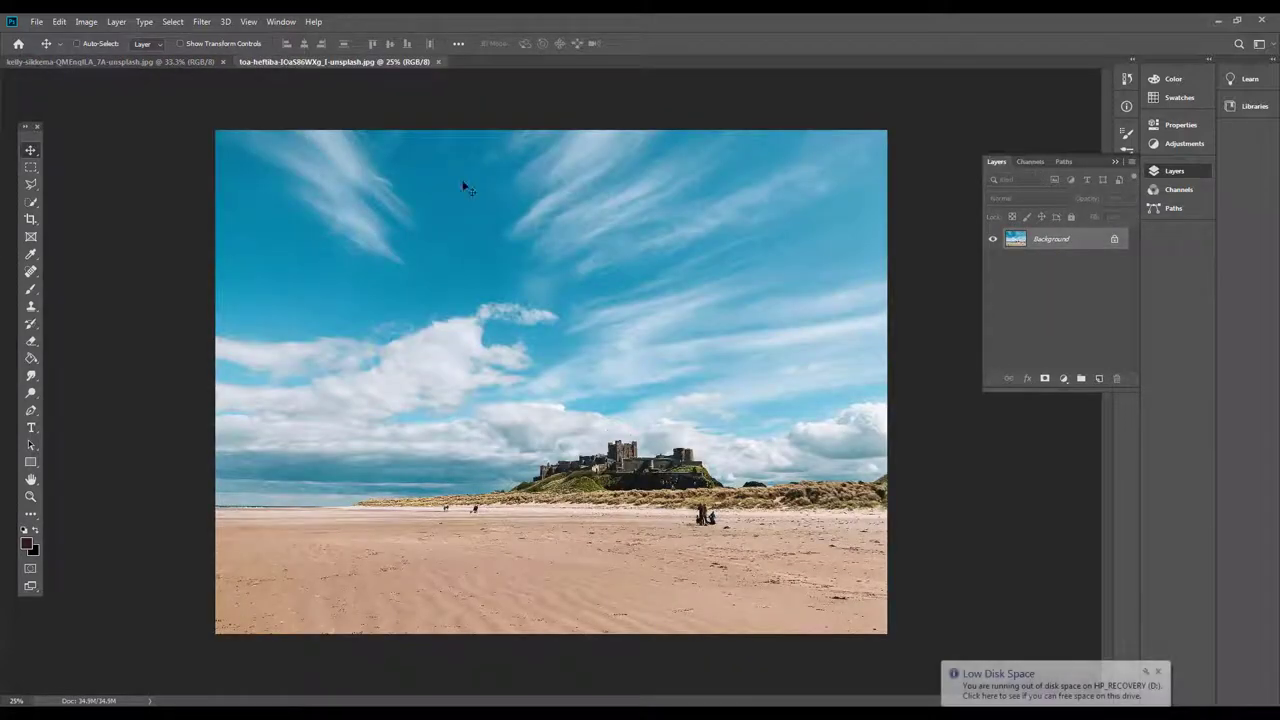
# Bring up the lake photo, unlock its background layer and examine the treeline against the sky
pyautogui.click(190, 62)
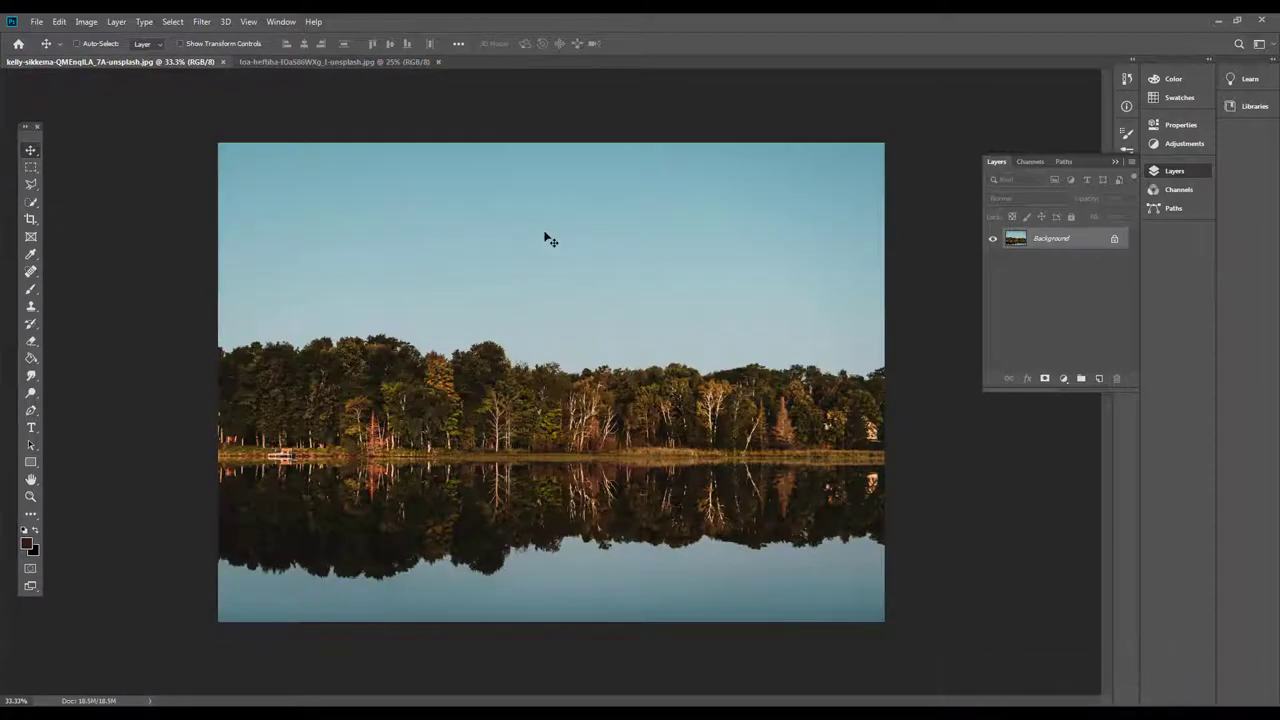
pyautogui.scroll(13, 426, 368)
pyautogui.click(1114, 239)
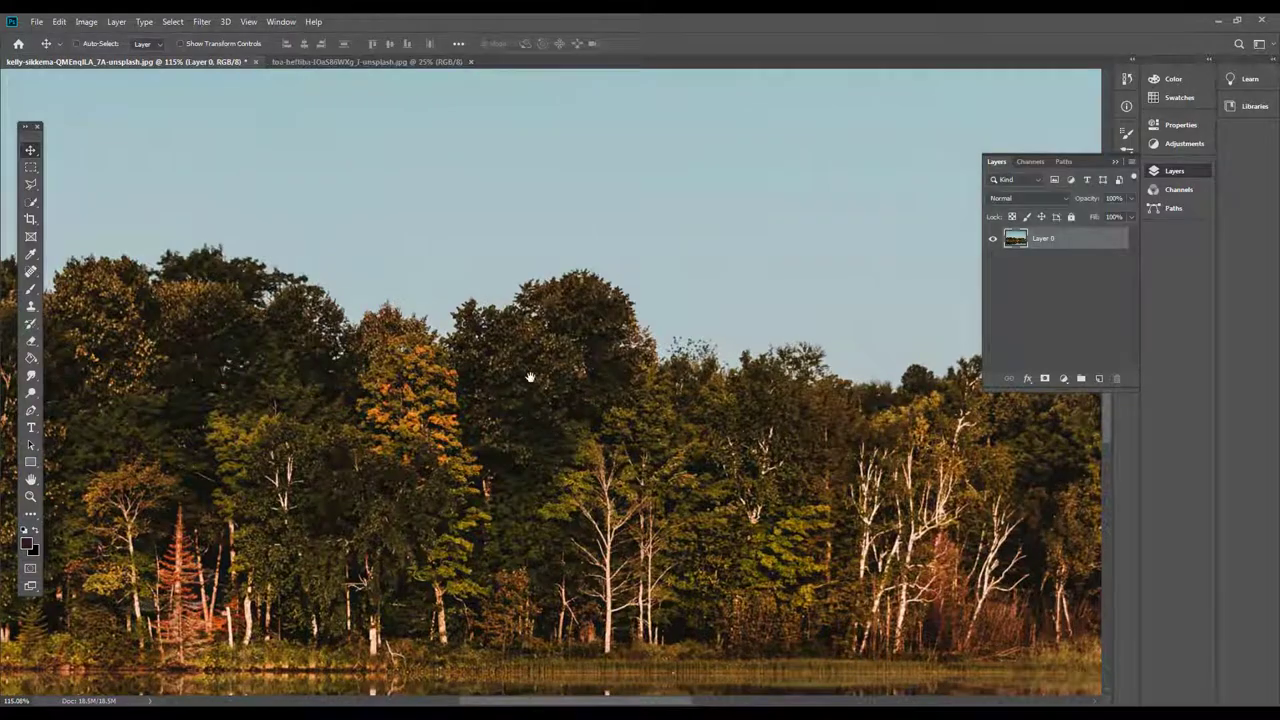
pyautogui.moveTo(511, 363); pyautogui.dragTo(676, 441)
pyautogui.hotkey('ctrl', '0')
pyautogui.rightClick(765, 358)
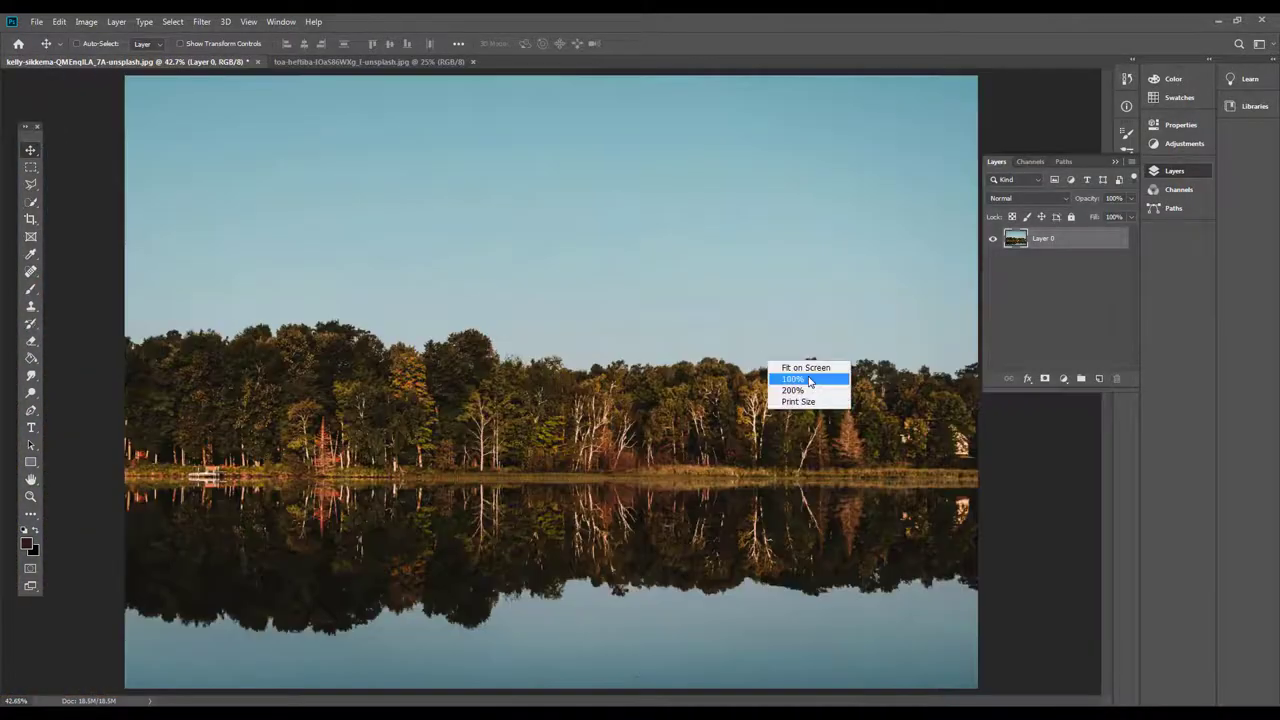
pyautogui.click(800, 382)
pyautogui.moveTo(891, 396); pyautogui.dragTo(453, 397)
pyautogui.moveTo(707, 384); pyautogui.dragTo(363, 363)
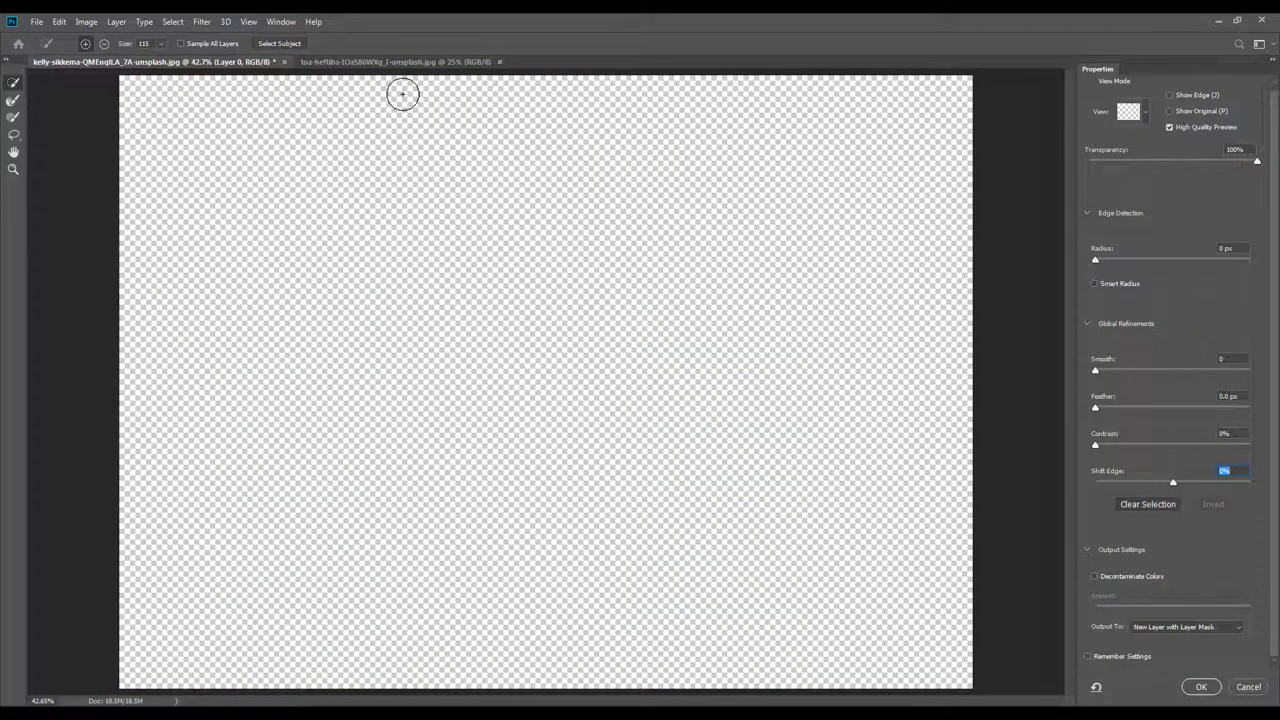
pyautogui.click(280, 43)
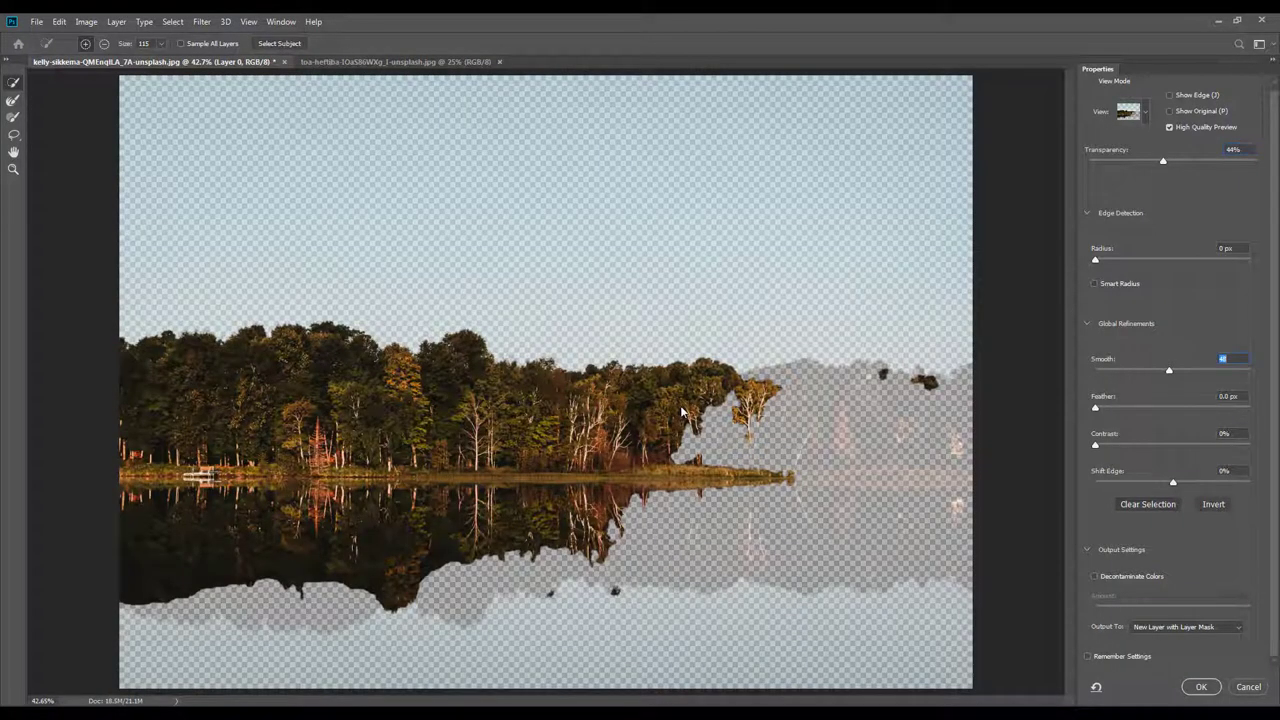
pyautogui.moveTo(900, 414)
pyautogui.mouseDown()
pyautogui.moveTo(720, 395)
pyautogui.moveTo(746, 392)
pyautogui.mouseUp()
pyautogui.click(1248, 687)
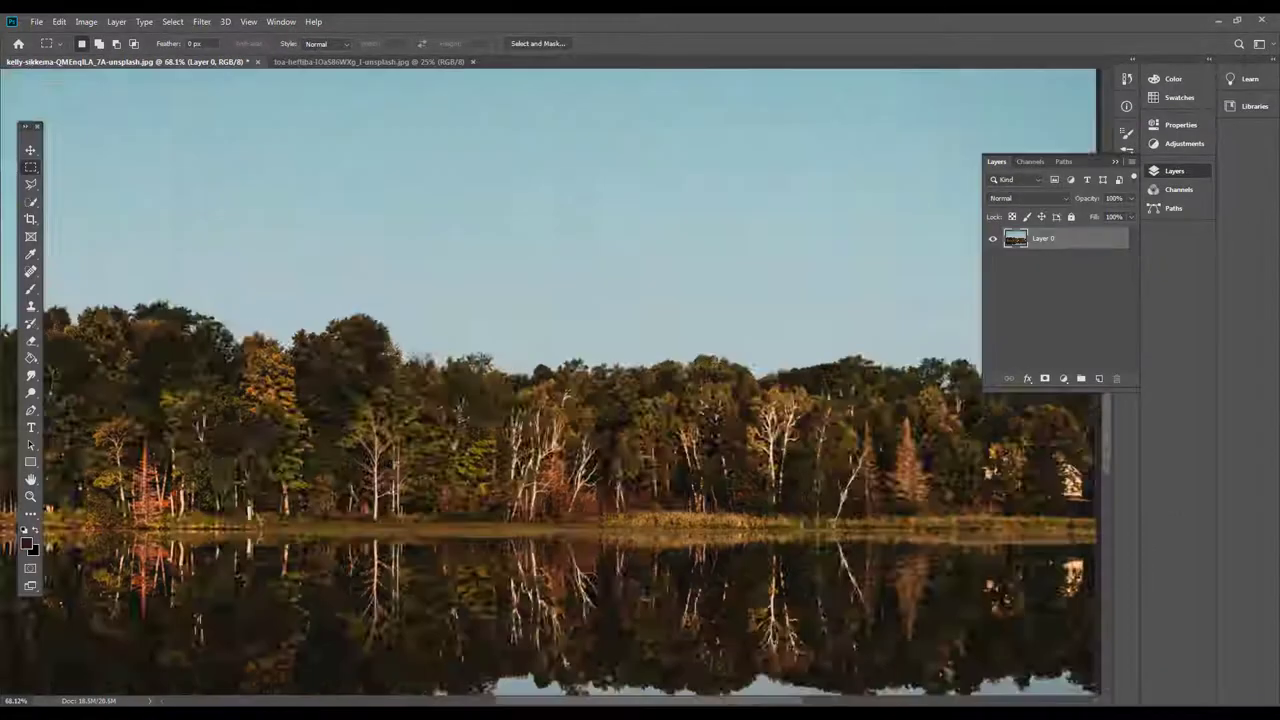
# Add the beach and cloudy sky photo to the lake document and place its layer beneath the lake layer
pyautogui.moveTo(493, 348); pyautogui.dragTo(750, 382)
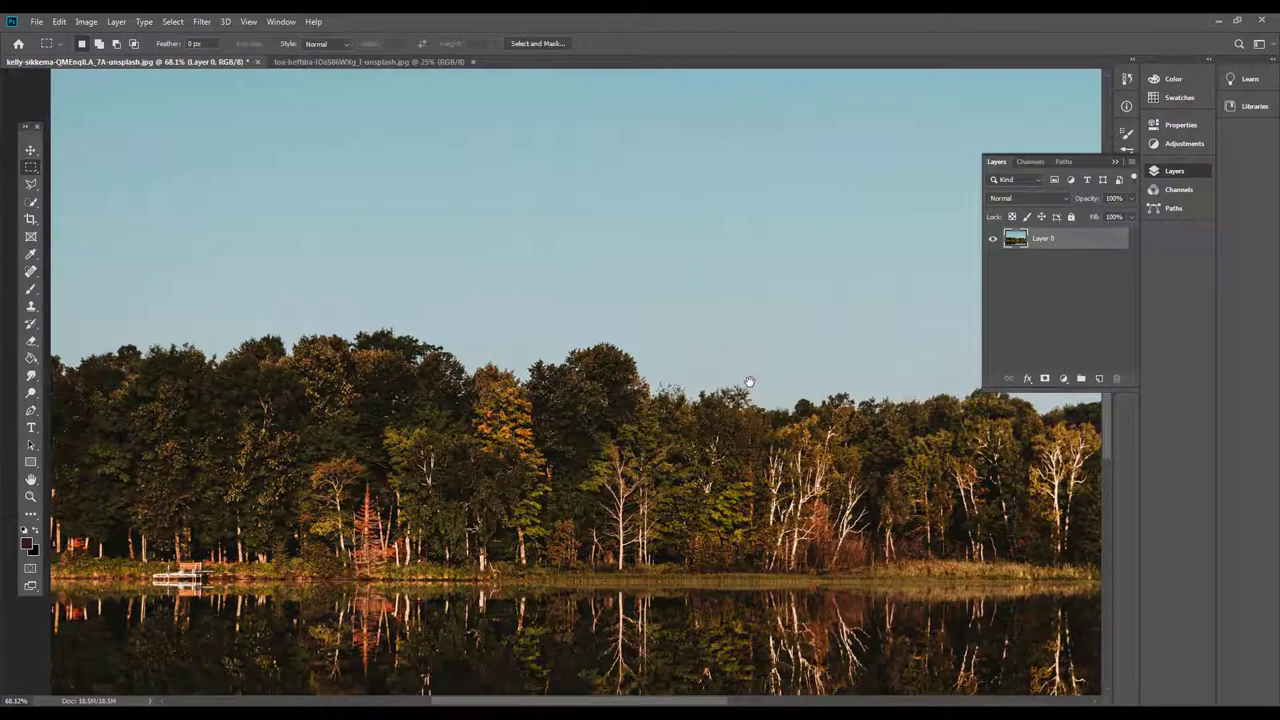
pyautogui.press('v')
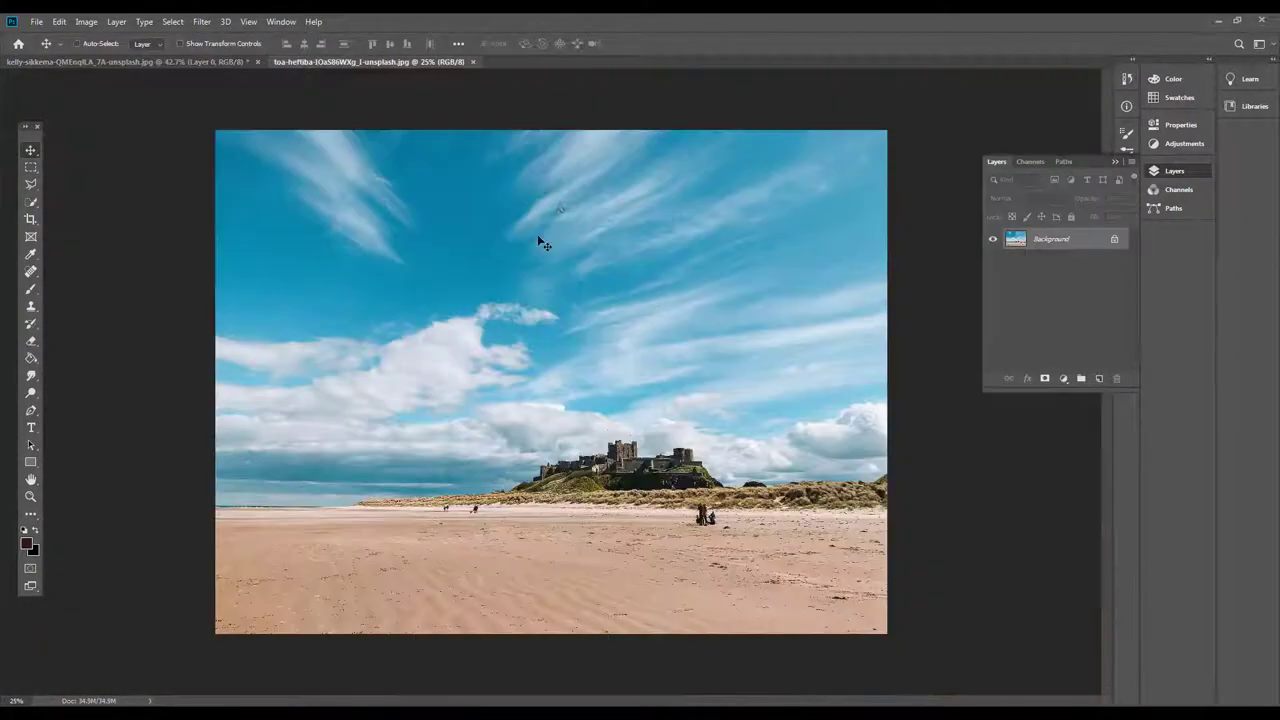
pyautogui.moveTo(567, 207); pyautogui.dragTo(570, 268)
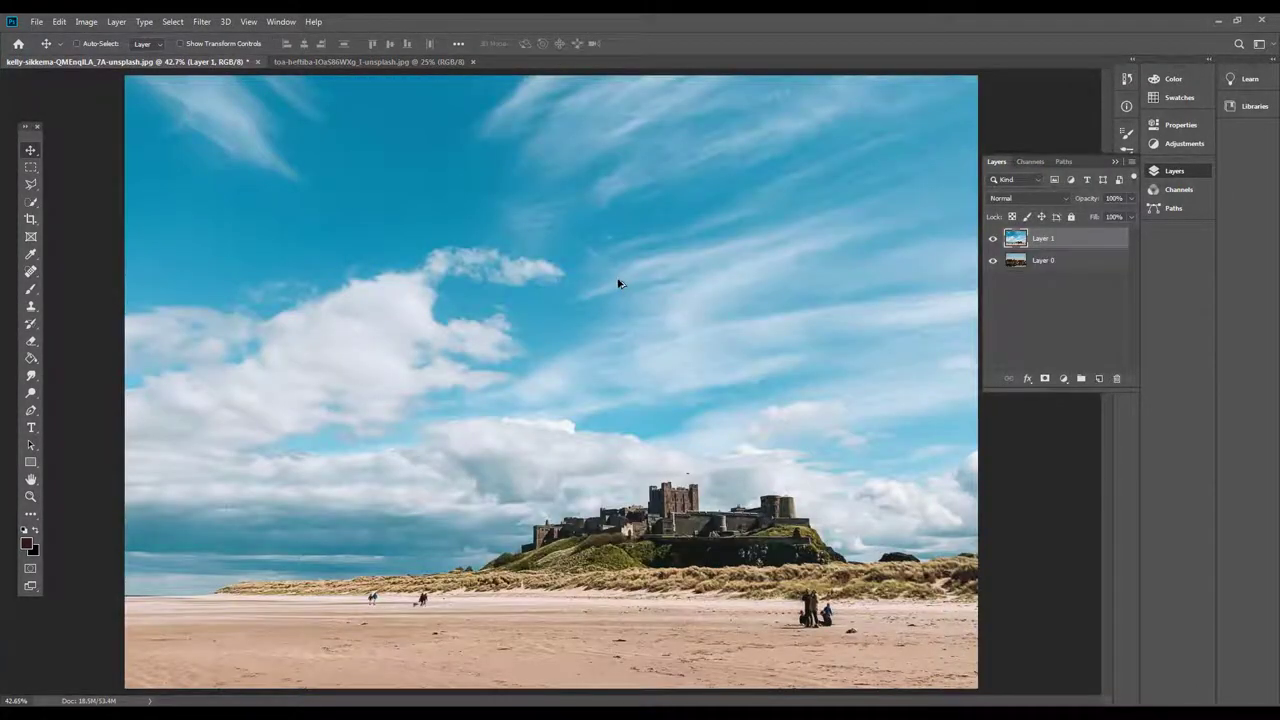
pyautogui.scroll(-1, 615, 276)
pyautogui.moveTo(1064, 240); pyautogui.dragTo(1060, 288)
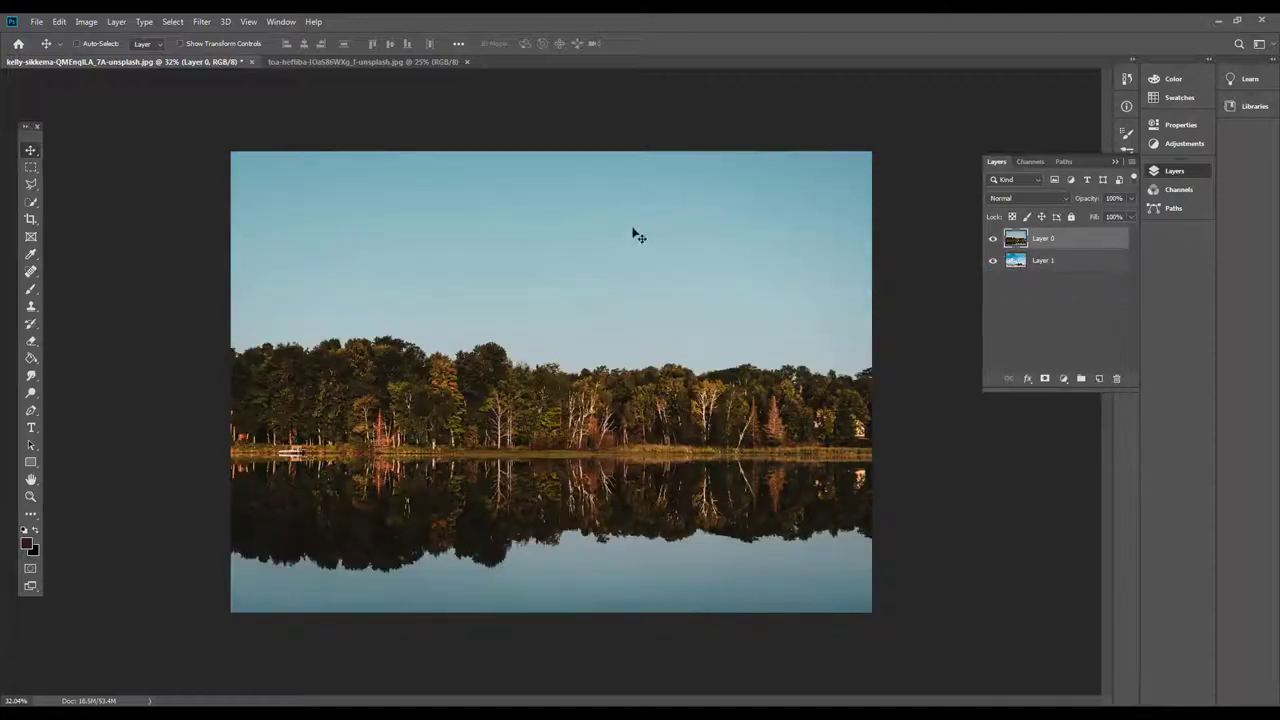
# Display only the lake layer's Red channel and examine the contrast between treeline and sky
pyautogui.click(1030, 161)
pyautogui.click(998, 162)
pyautogui.click(1034, 162)
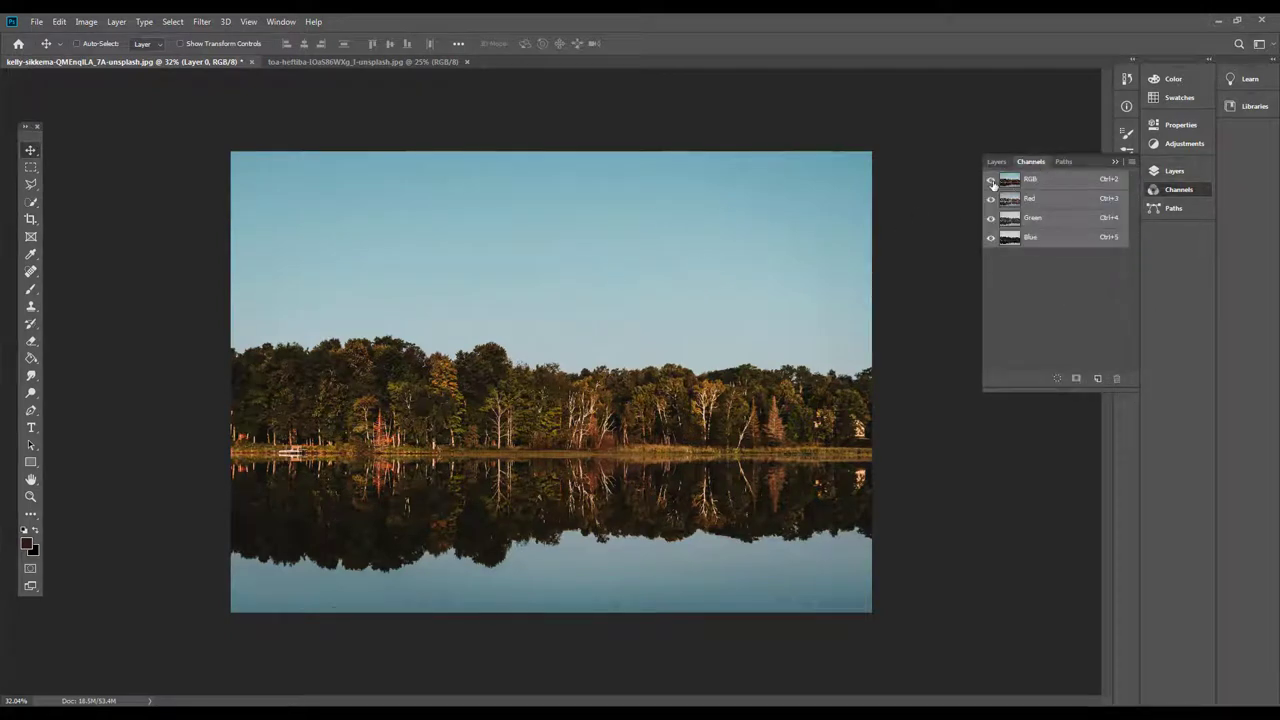
pyautogui.hotkey('ctrl', '3')
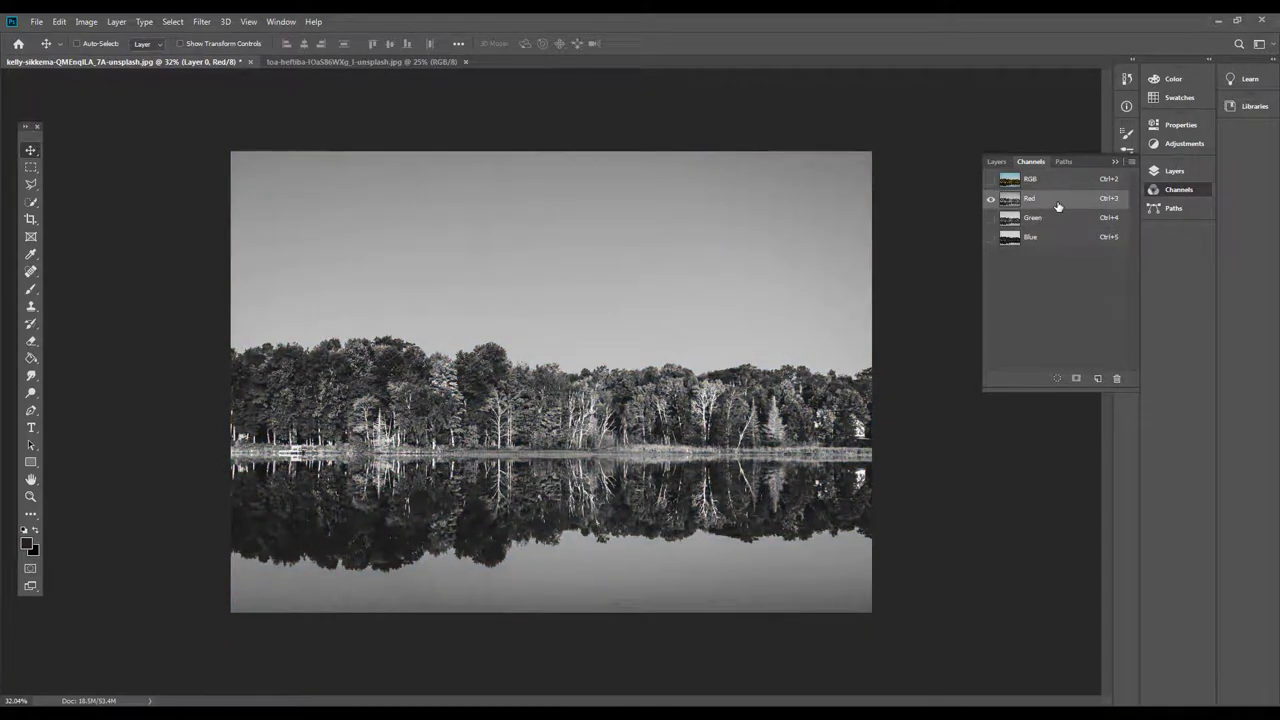
pyautogui.rightClick(734, 361)
pyautogui.click(750, 378)
pyautogui.moveTo(757, 380); pyautogui.dragTo(440, 288)
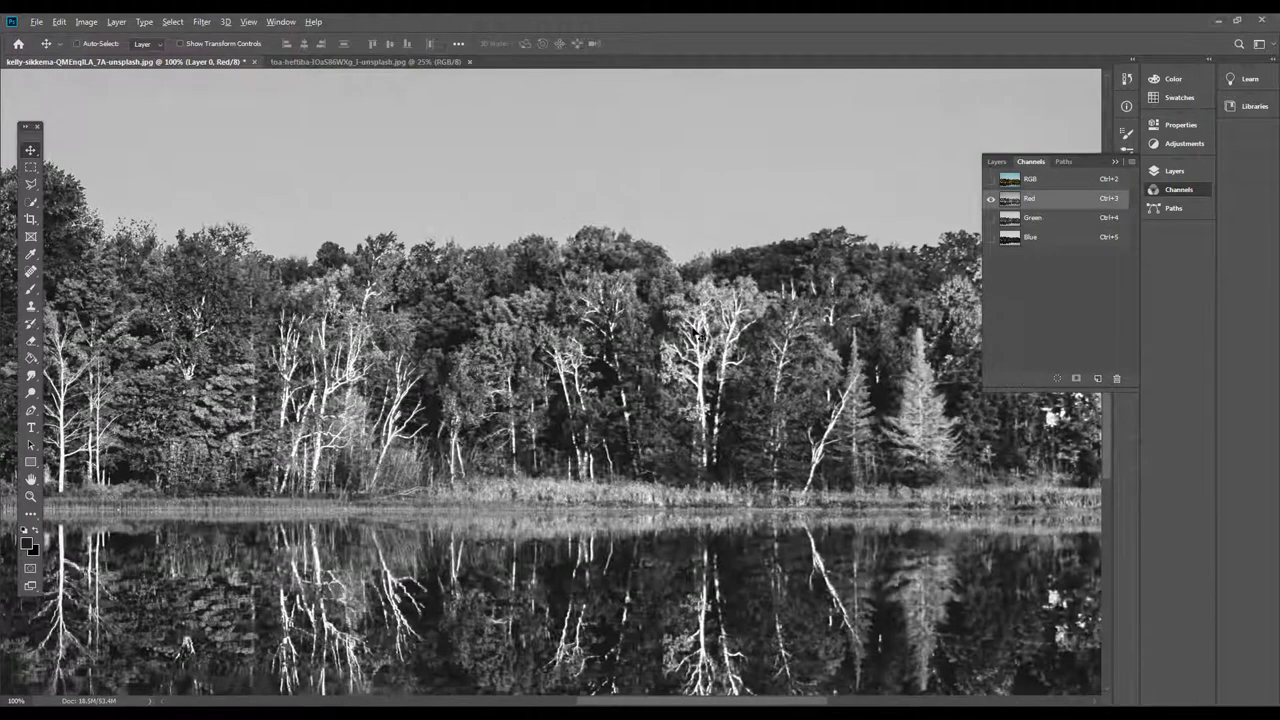
pyautogui.scroll(-2, 700, 335)
pyautogui.moveTo(822, 308); pyautogui.dragTo(781, 362)
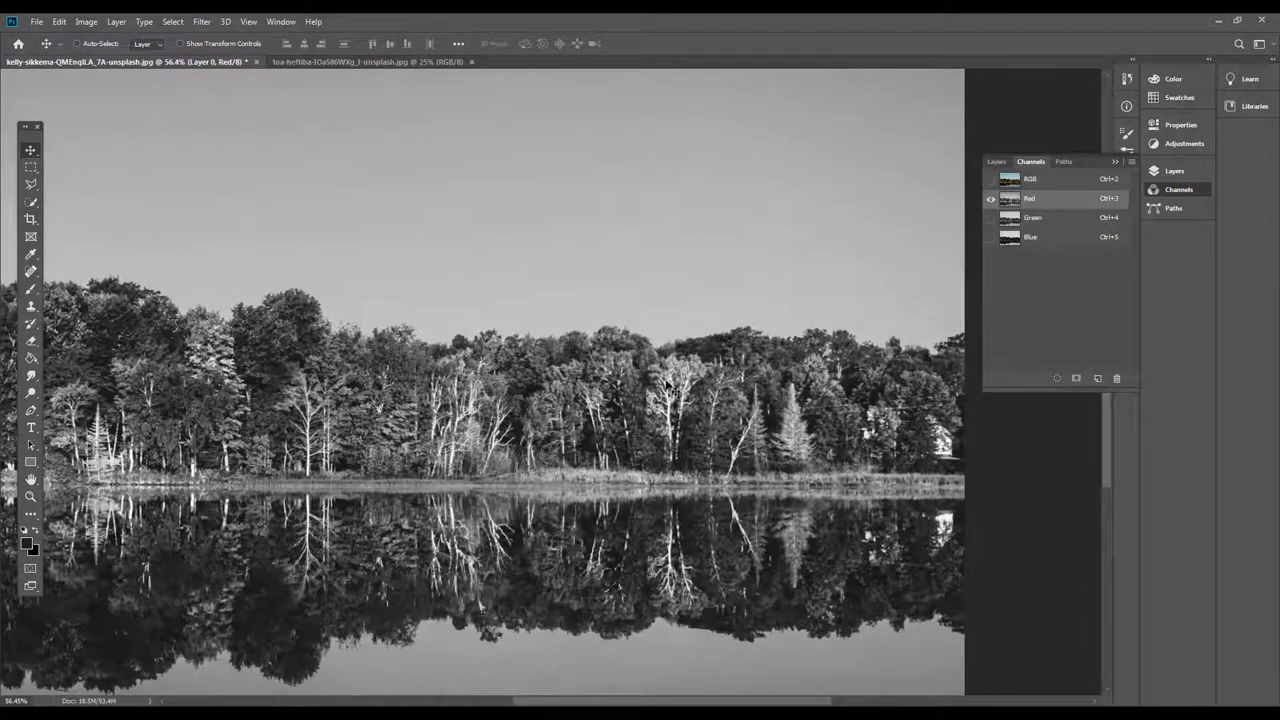
# Compare the Green and Blue channels with the full RGB image for contrast between trees and sky
pyautogui.click(1032, 220)
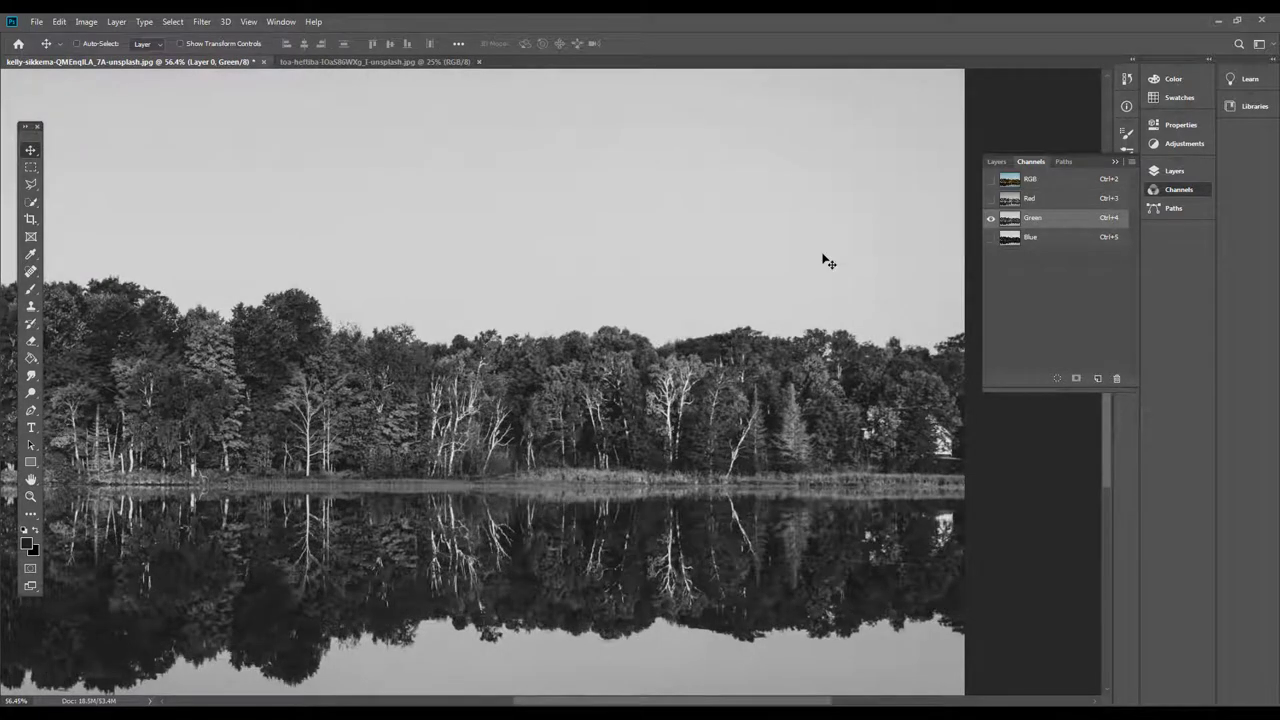
pyautogui.click(1031, 238)
pyautogui.hotkey('ctrl', '0')
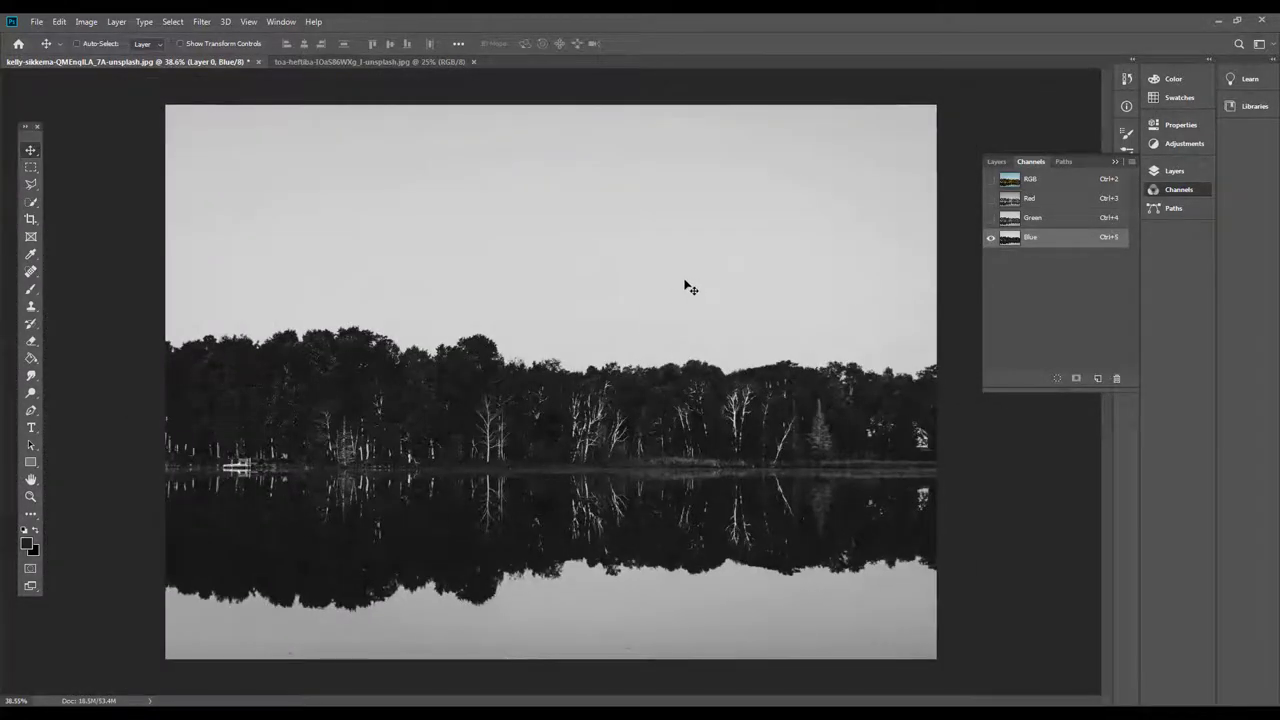
pyautogui.click(1035, 180)
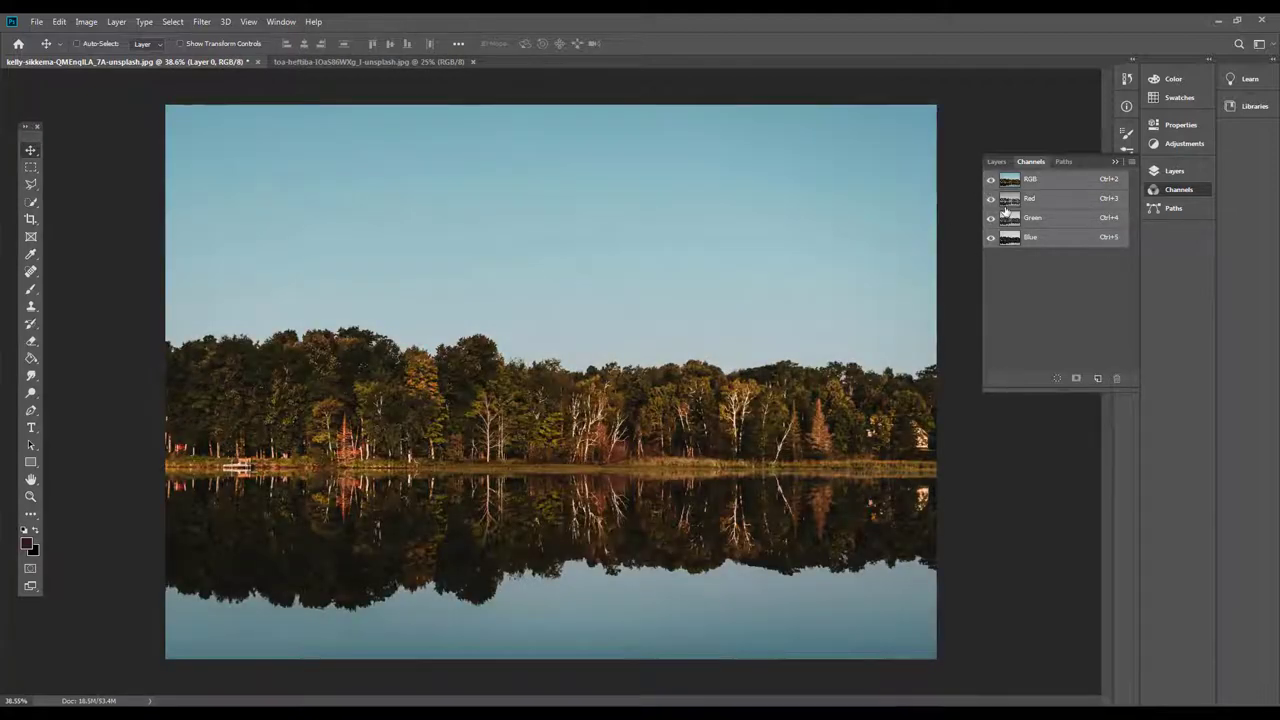
pyautogui.click(1030, 237)
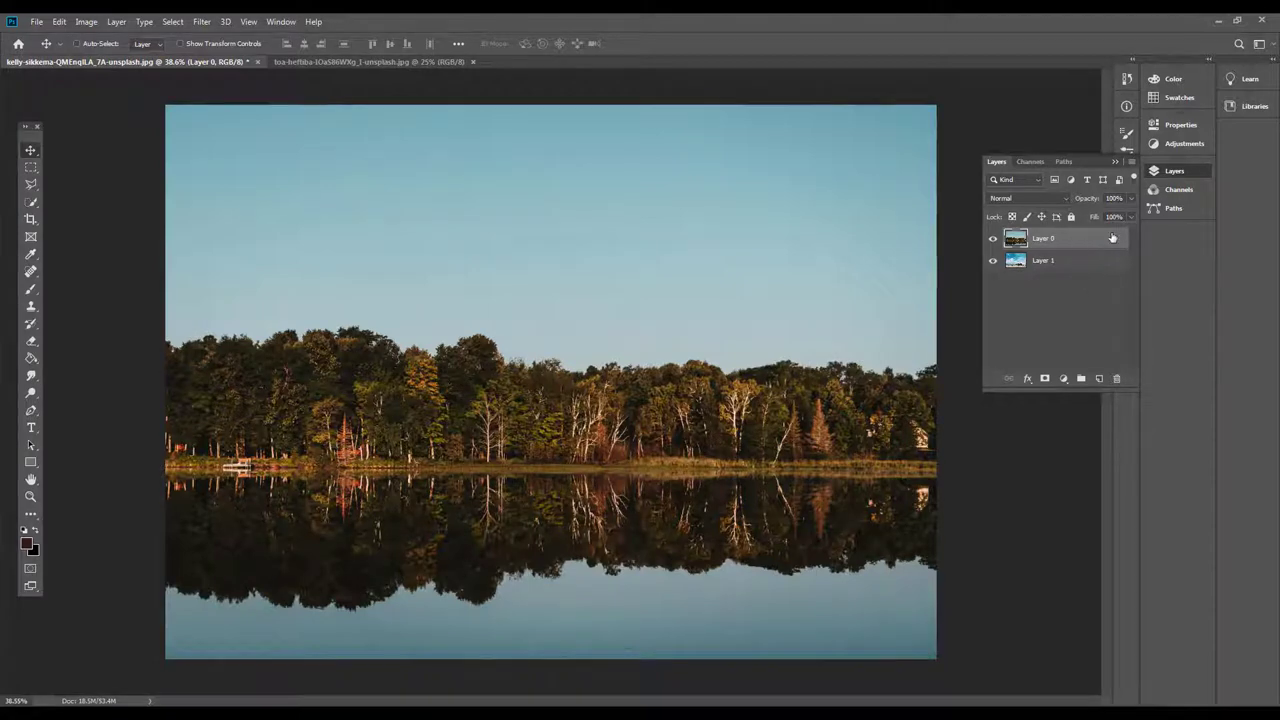
# Open the lake layer's blending options and move the dialog clear of most of the photo
pyautogui.doubleClick(1110, 240)
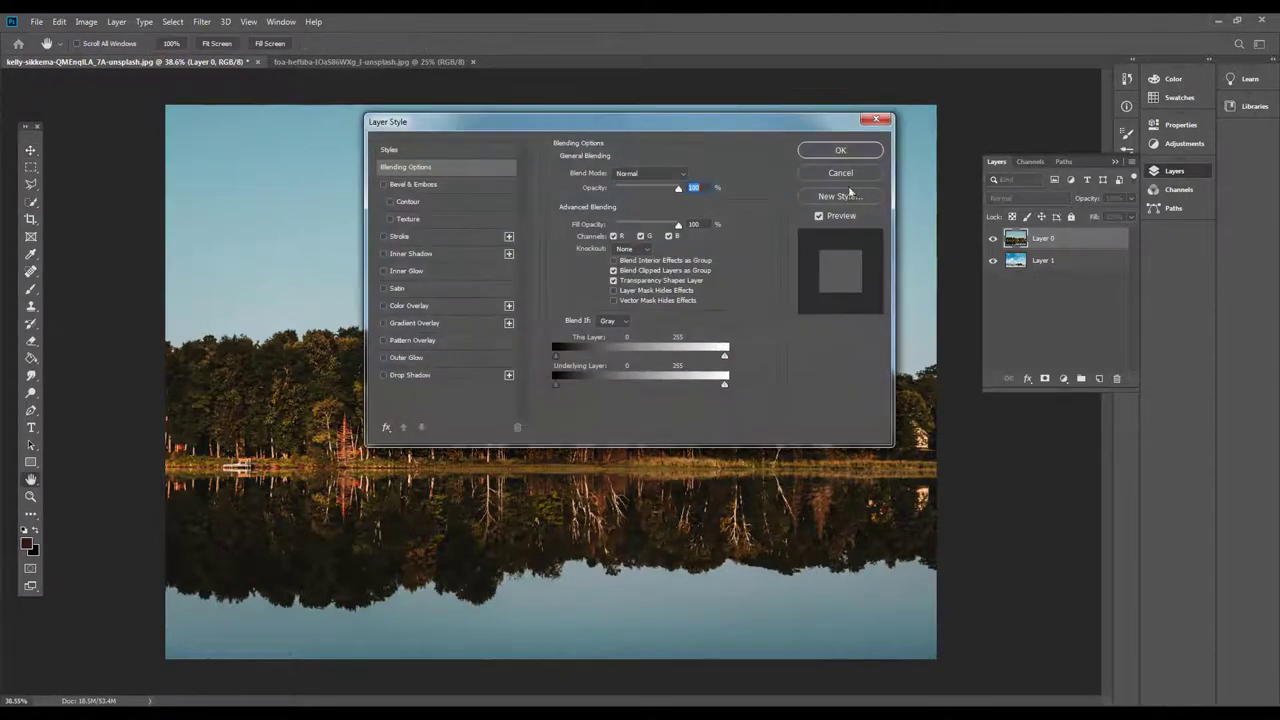
pyautogui.moveTo(641, 122); pyautogui.dragTo(330, 106)
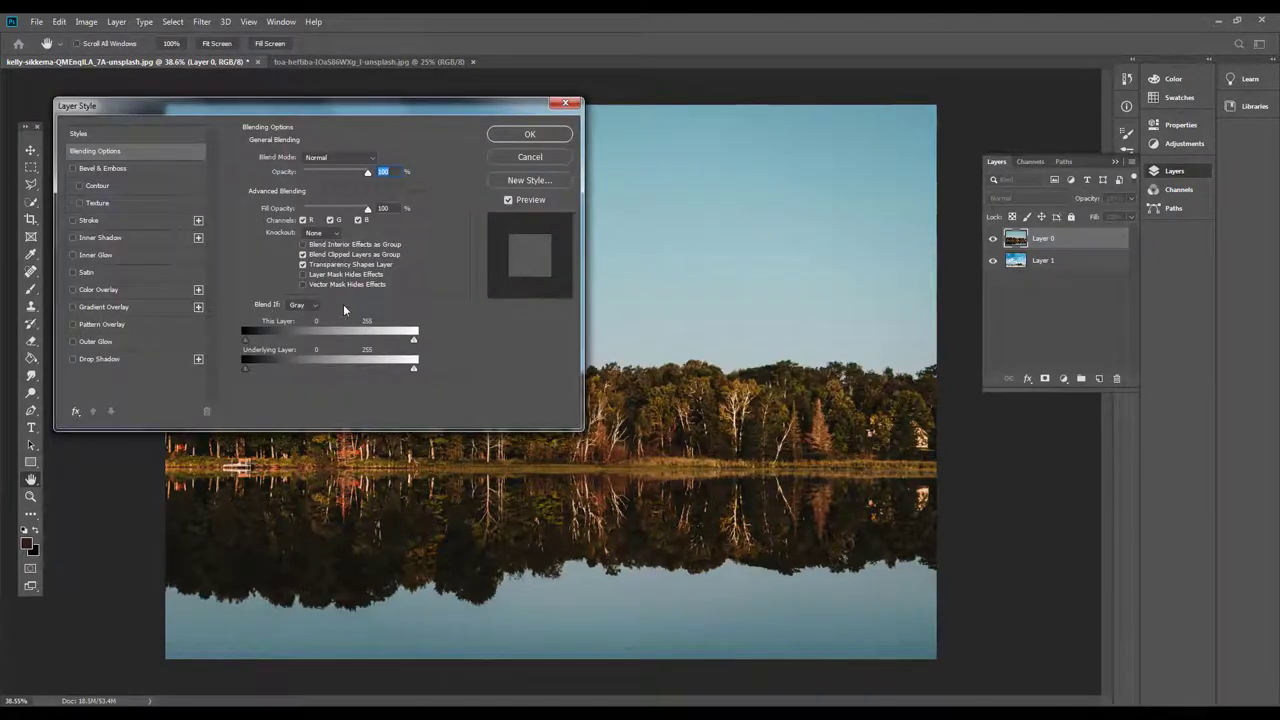
pyautogui.moveTo(400, 105); pyautogui.dragTo(859, 92)
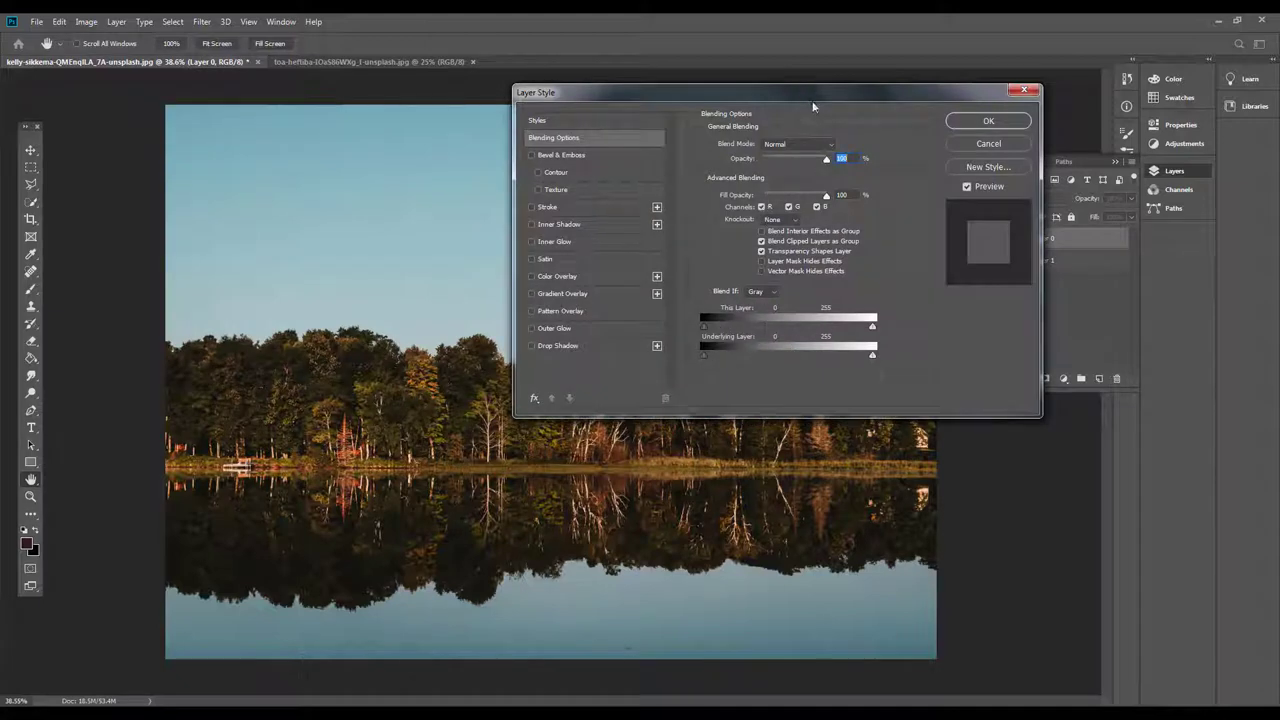
pyautogui.moveTo(813, 105); pyautogui.dragTo(964, 35)
# Try hiding the lake photo's sky with Blend If set to Gray, lowering This Layer's highlight limit to 134
pyautogui.moveTo(861, 258)
pyautogui.mouseDown()
pyautogui.moveTo(900, 265)
pyautogui.moveTo(840, 252)
pyautogui.mouseUp()
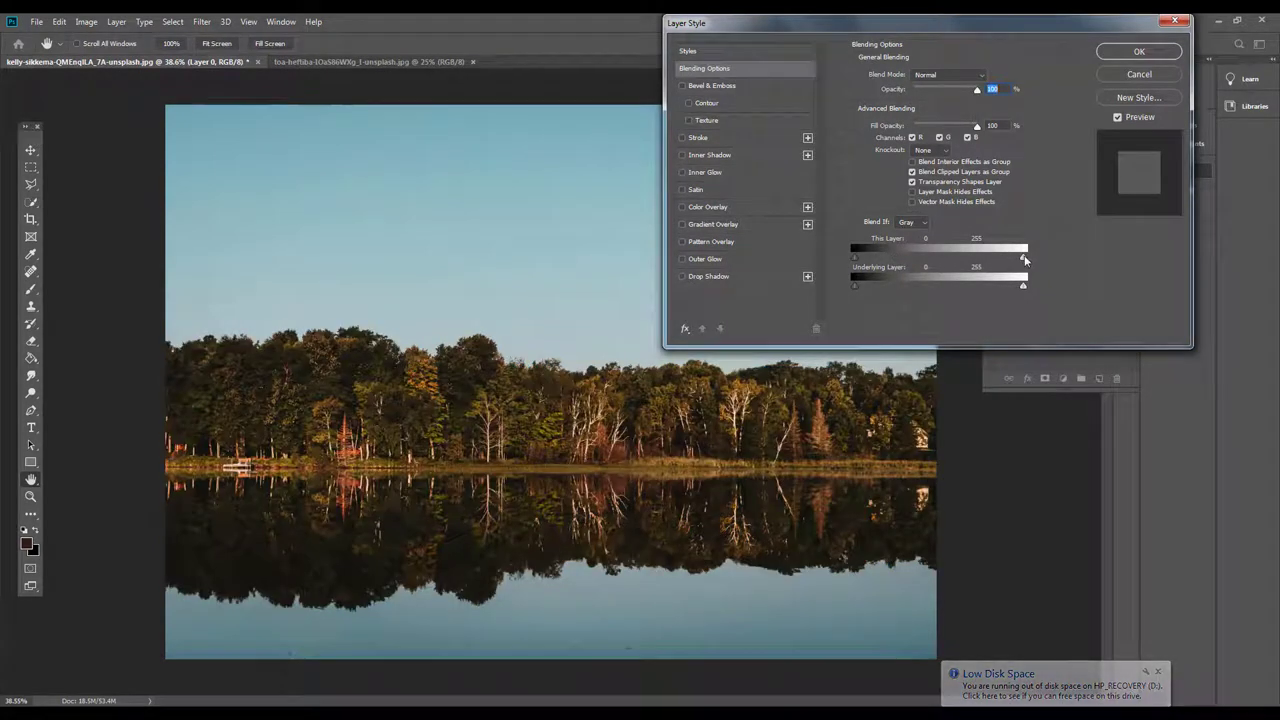
pyautogui.moveTo(1025, 256); pyautogui.dragTo(943, 257)
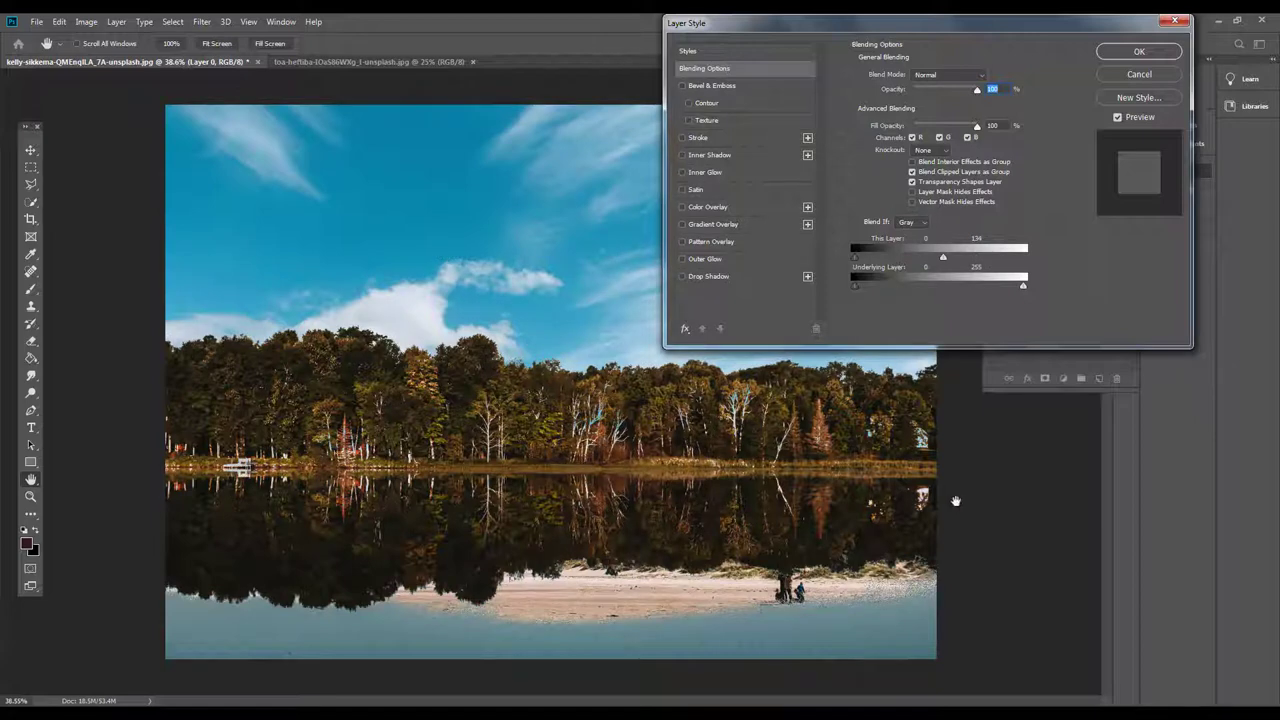
pyautogui.moveTo(943, 257); pyautogui.dragTo(1020, 257)
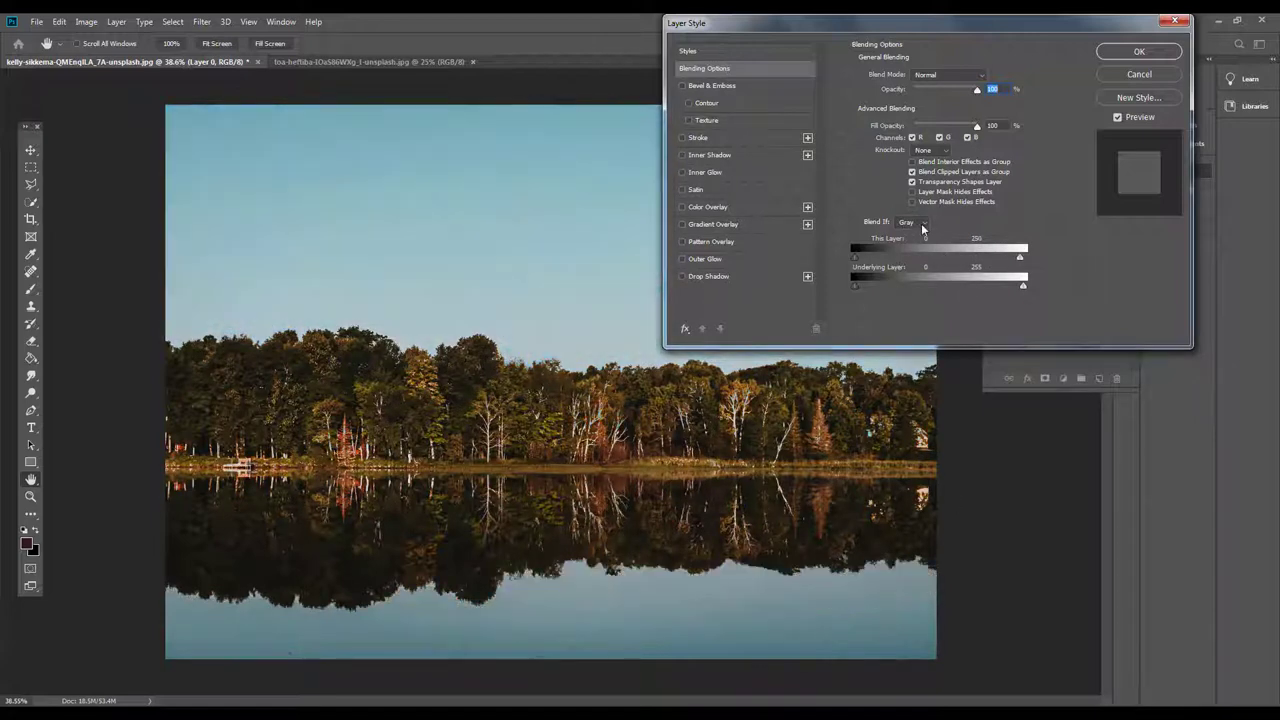
# Set Blend If to Blue and lower This Layer's highlight limit until the cloudy sky replaces the plain one, then apply the blending options
pyautogui.click(920, 225)
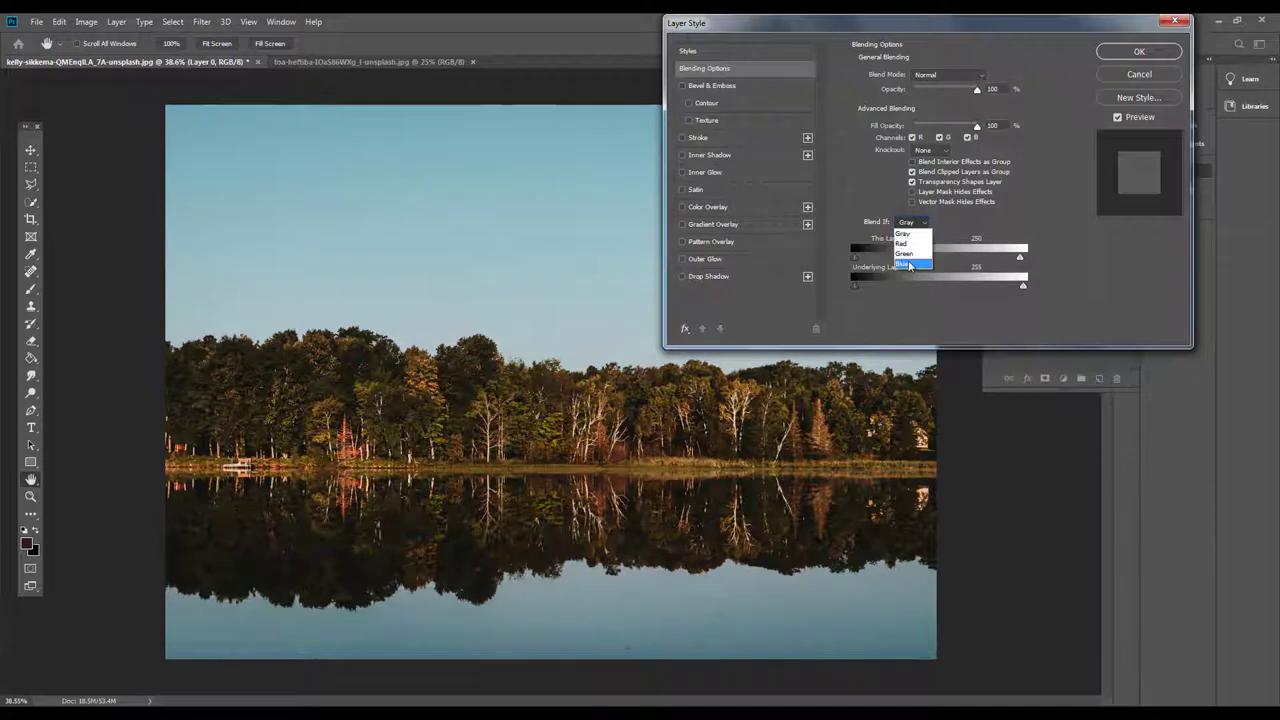
pyautogui.click(910, 264)
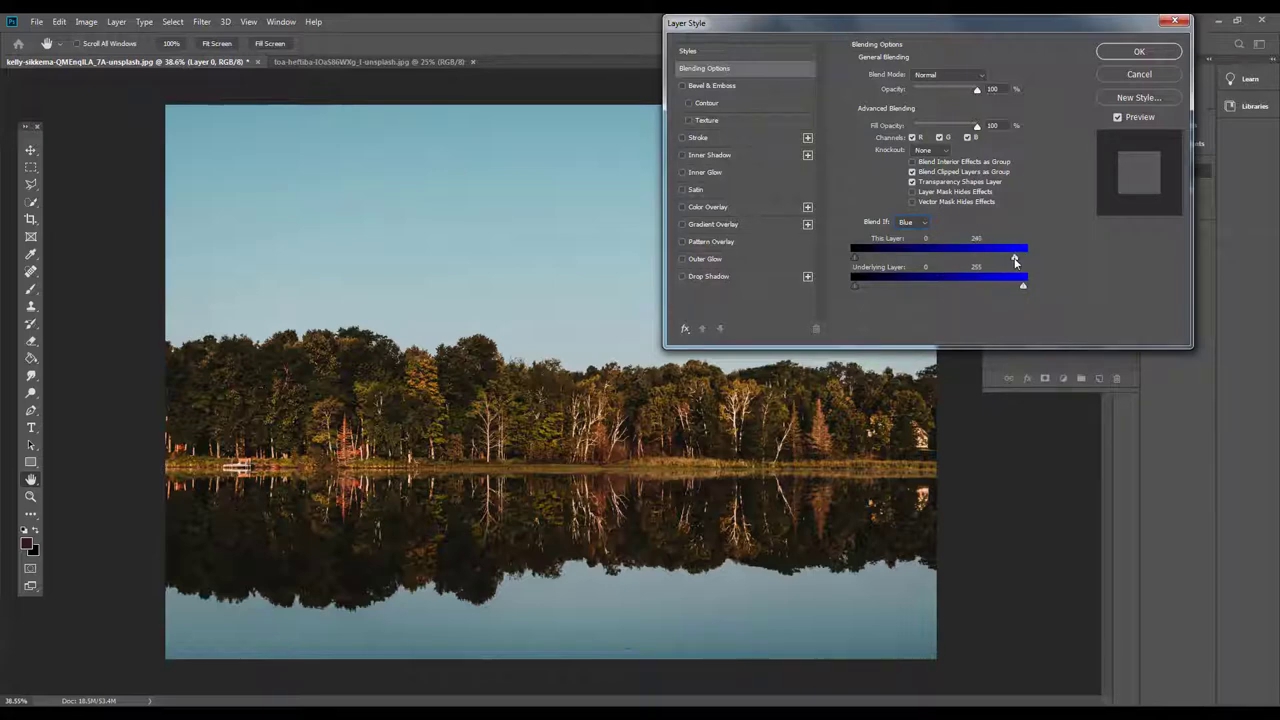
pyautogui.moveTo(1020, 262); pyautogui.dragTo(975, 267)
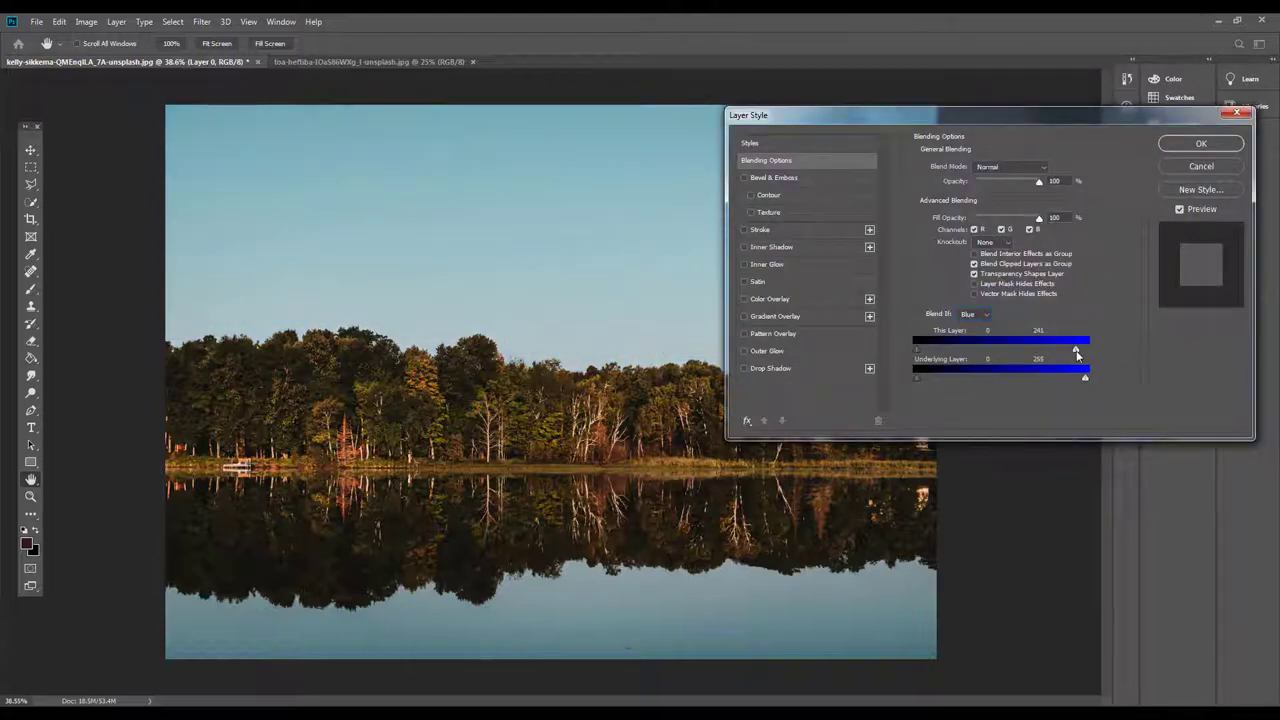
pyautogui.moveTo(1077, 354); pyautogui.dragTo(1081, 354)
pyautogui.moveTo(1078, 352); pyautogui.dragTo(1068, 355)
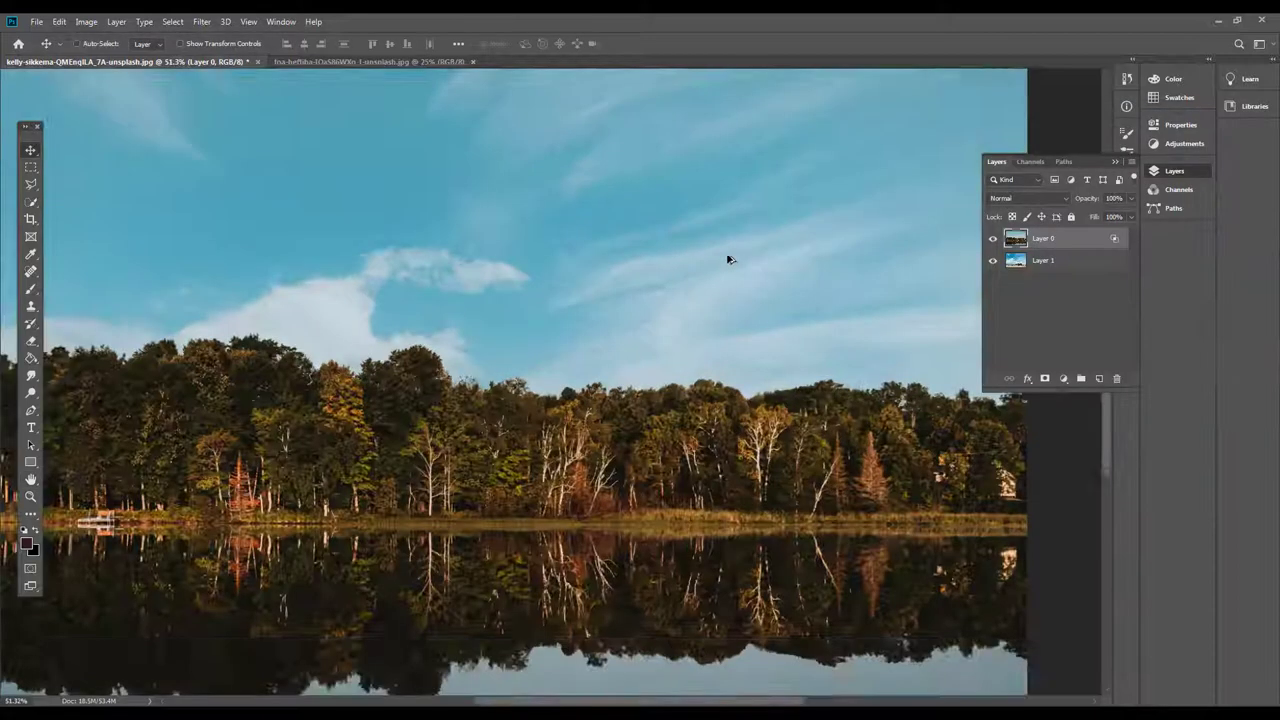
# Reposition the cloudy sky layer behind the treeline and scale it down proportionally to about 80.5%
pyautogui.hotkey('alt', '[')
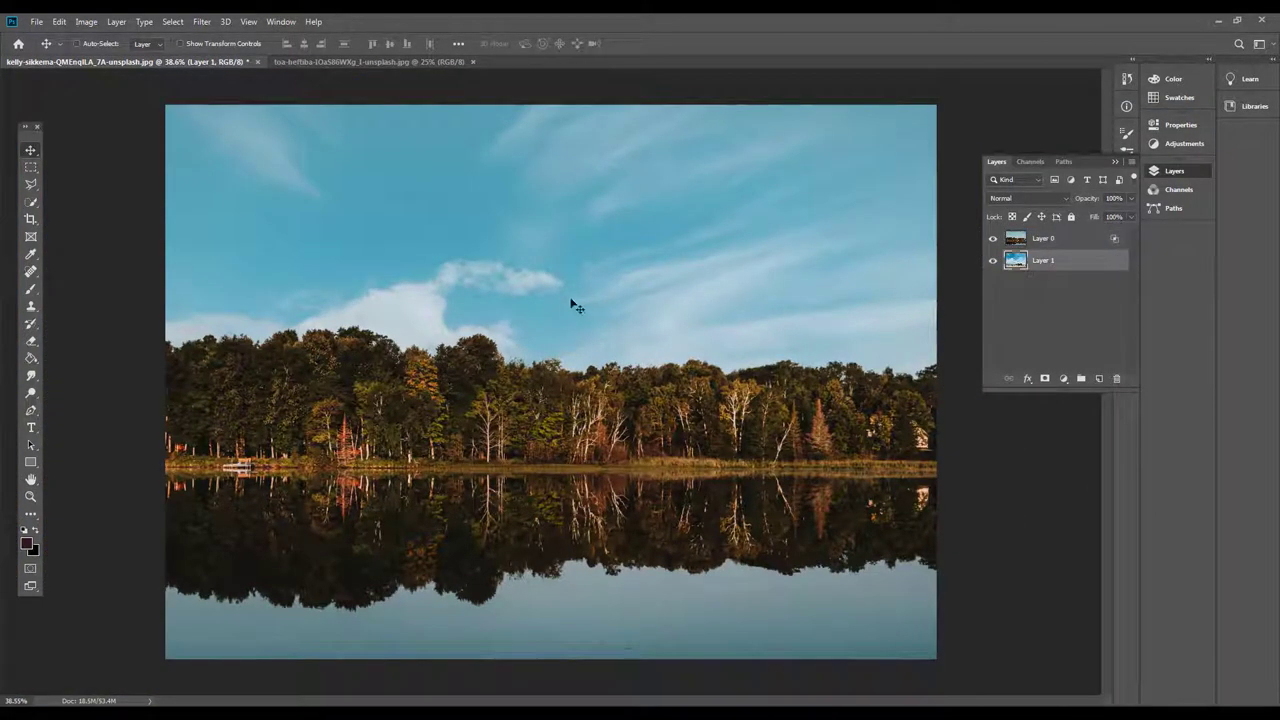
pyautogui.moveTo(533, 277); pyautogui.dragTo(591, 246)
pyautogui.hotkey('ctrl', 't')
pyautogui.hotkey('ctrl', '0')
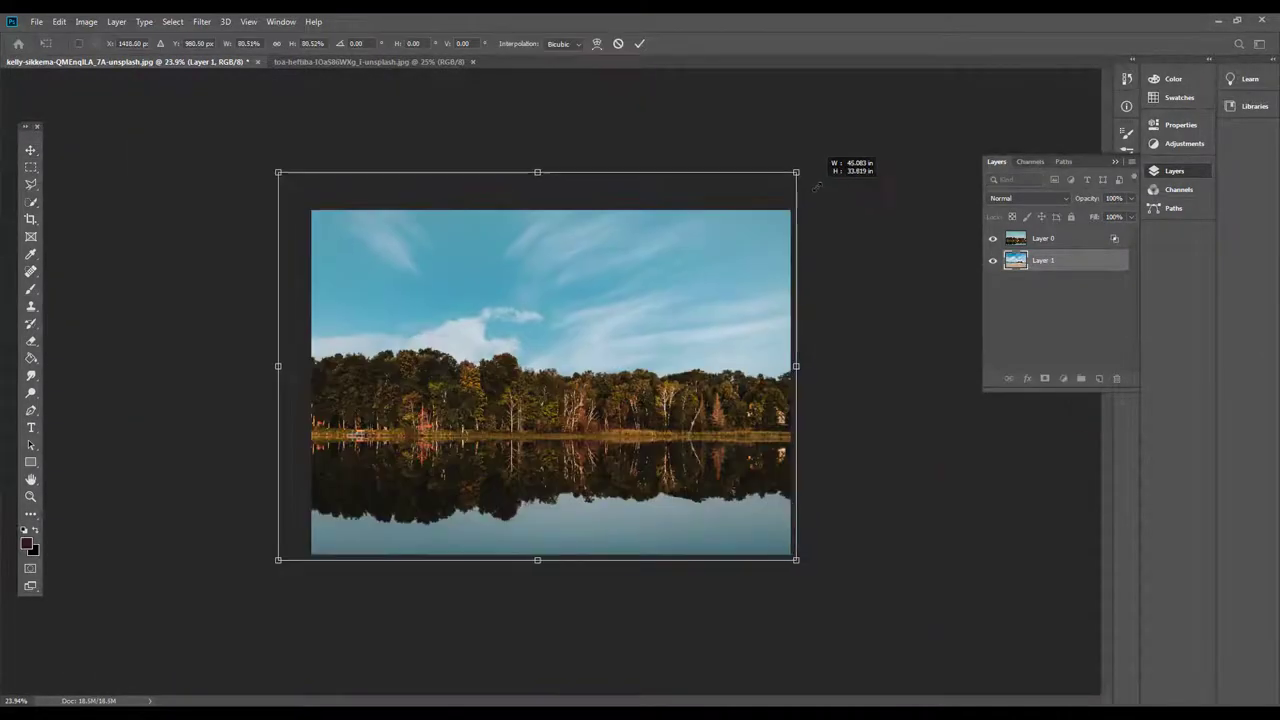
pyautogui.press('Return')
pyautogui.hotkey('ctrl', '0')
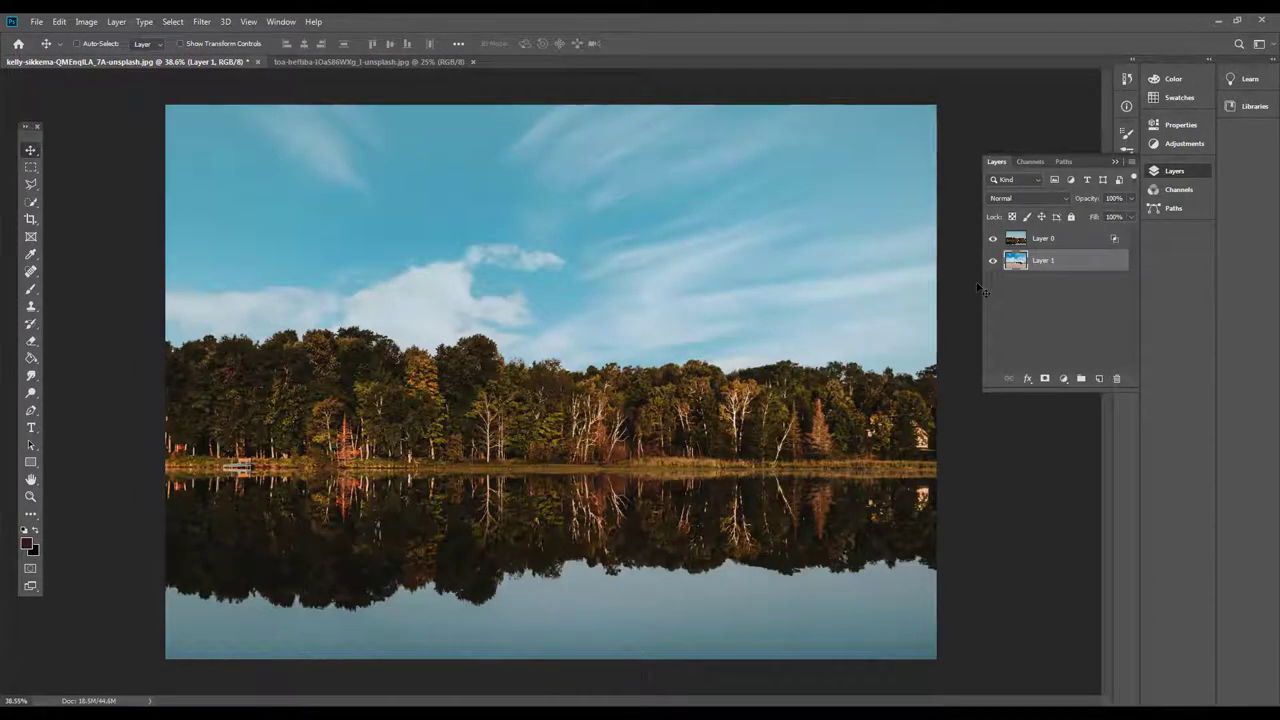